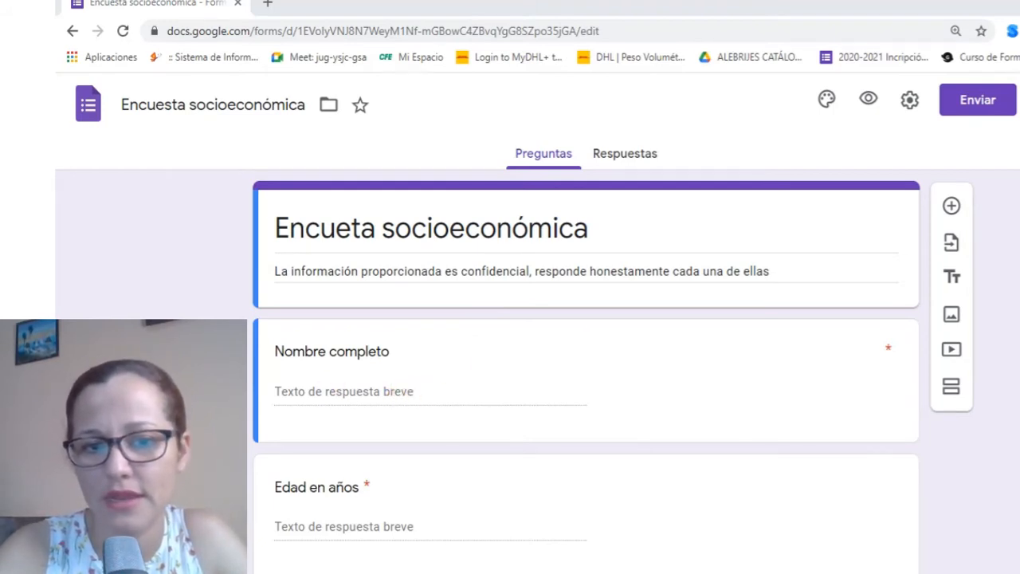
Select the Nombre completo question card and bring up its ⋮ extra options menu
{"action": "scroll", "coordinate": [586, 358], "scroll_direction": "down", "scroll_amount": 1}
{"action": "left_click", "coordinate": [399, 316]}
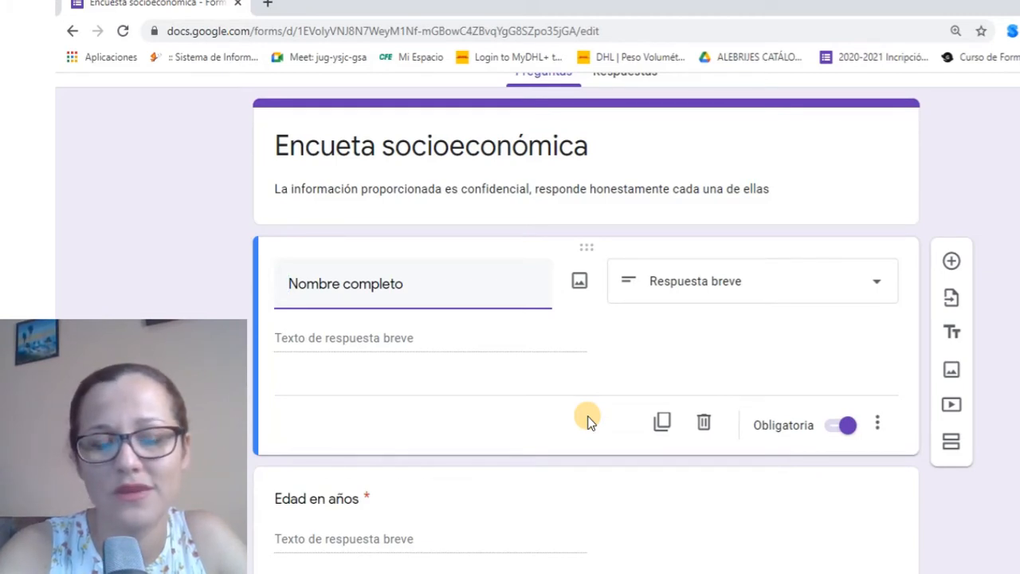
{"action": "left_click", "coordinate": [424, 282]}
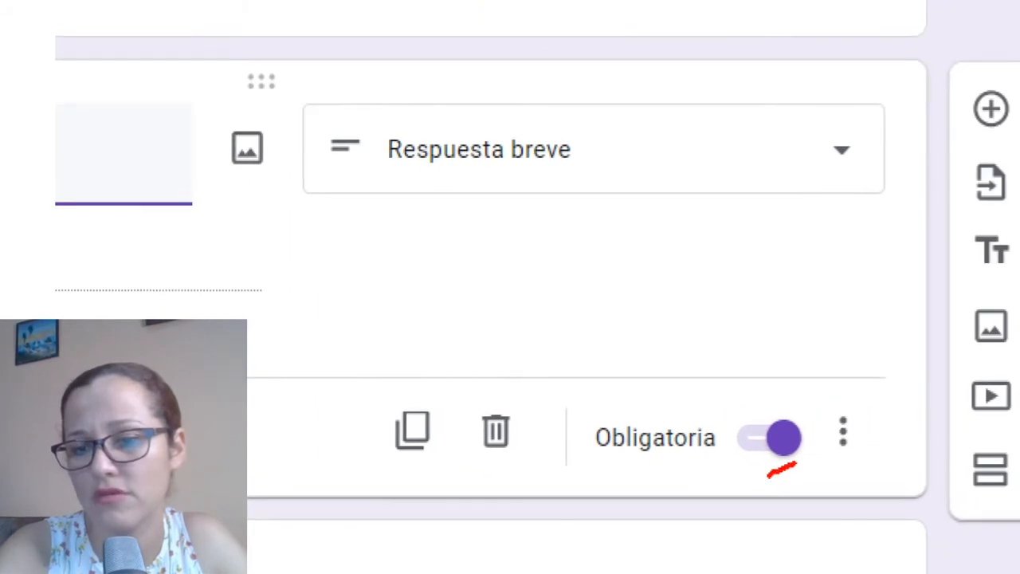
{"action": "mouse_move", "coordinate": [774, 397]}
{"action": "left_mouse_down"}
{"action": "mouse_move", "coordinate": [726, 448]}
{"action": "mouse_move", "coordinate": [761, 478]}
{"action": "left_mouse_up"}
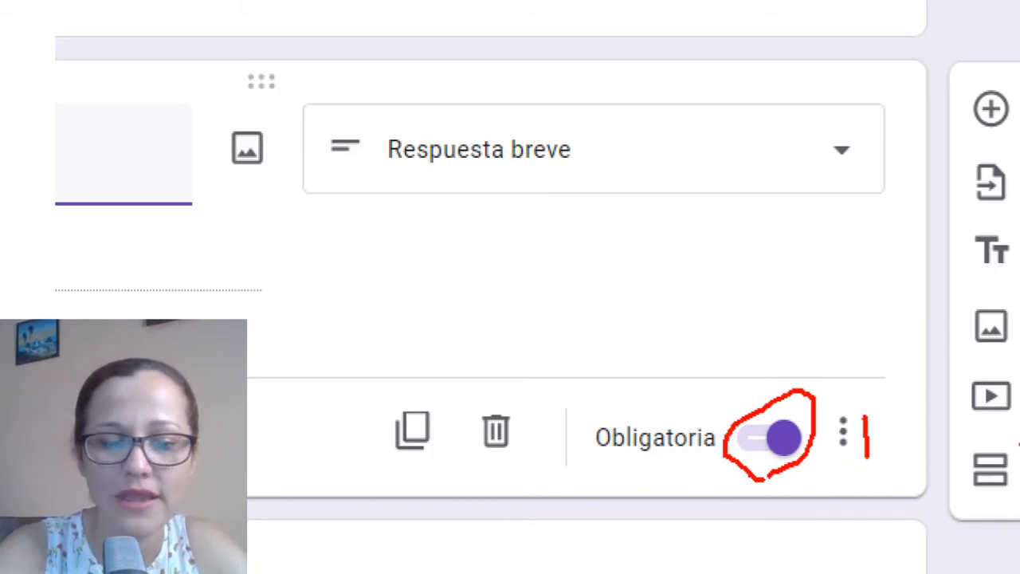
{"action": "key", "text": "Escape"}
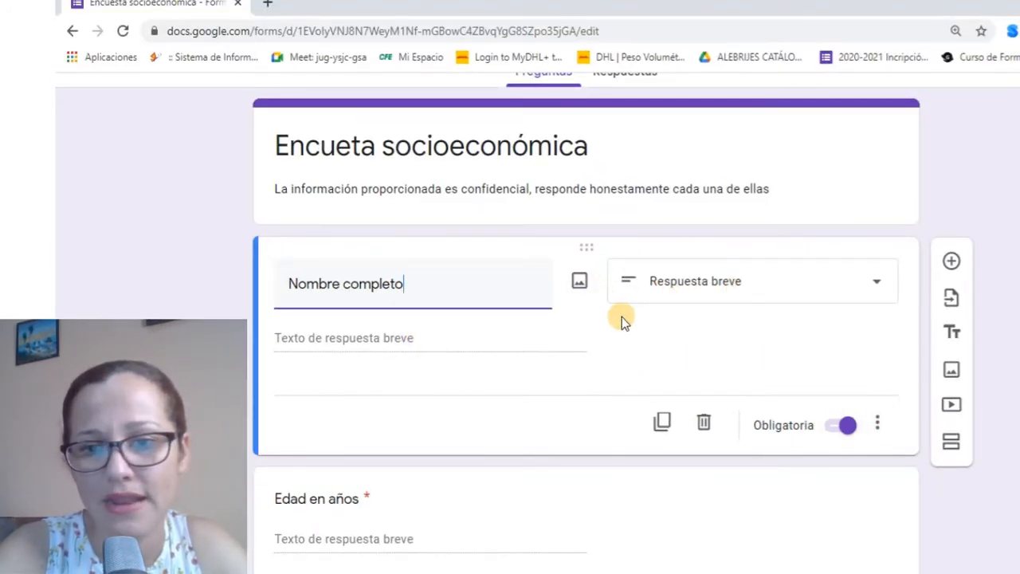
{"action": "left_click", "coordinate": [875, 425]}
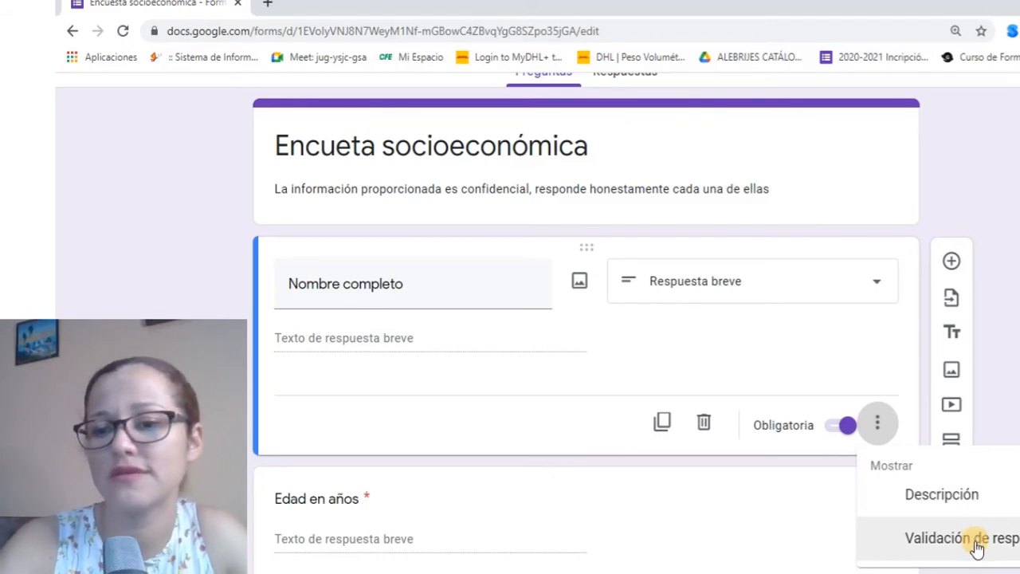
Add the description 'Colocar nombre completo iniciando por los apellidos' under Nombre completo
{"action": "left_click", "coordinate": [934, 498]}
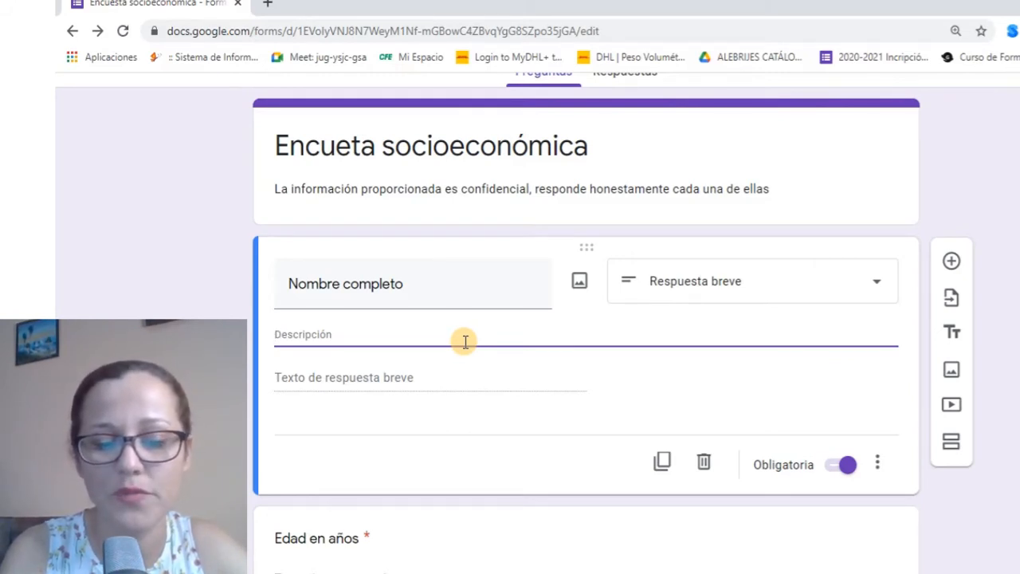
{"action": "type", "text": "Colocar nombre comp"}
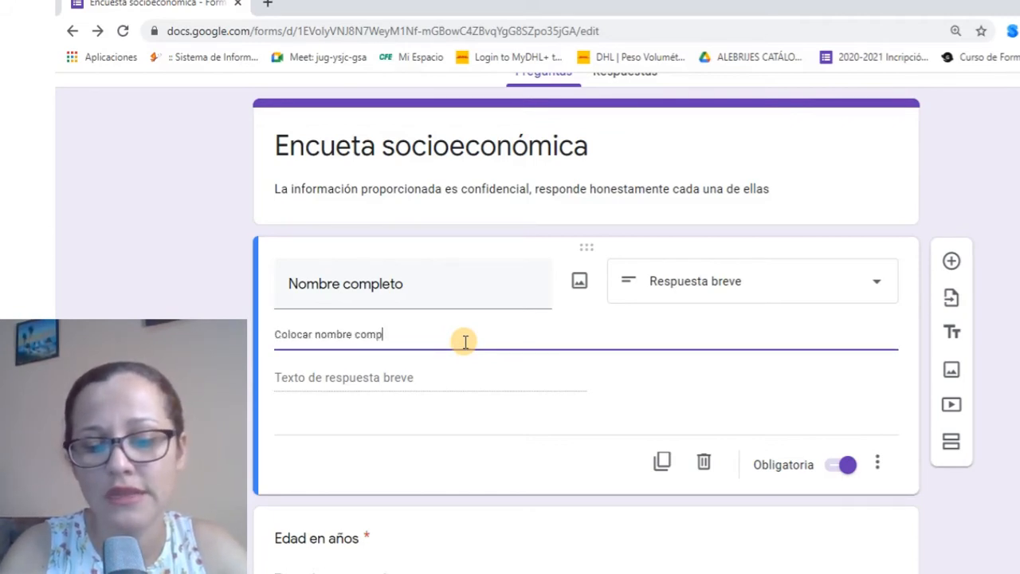
{"action": "type", "text": "leto in"}
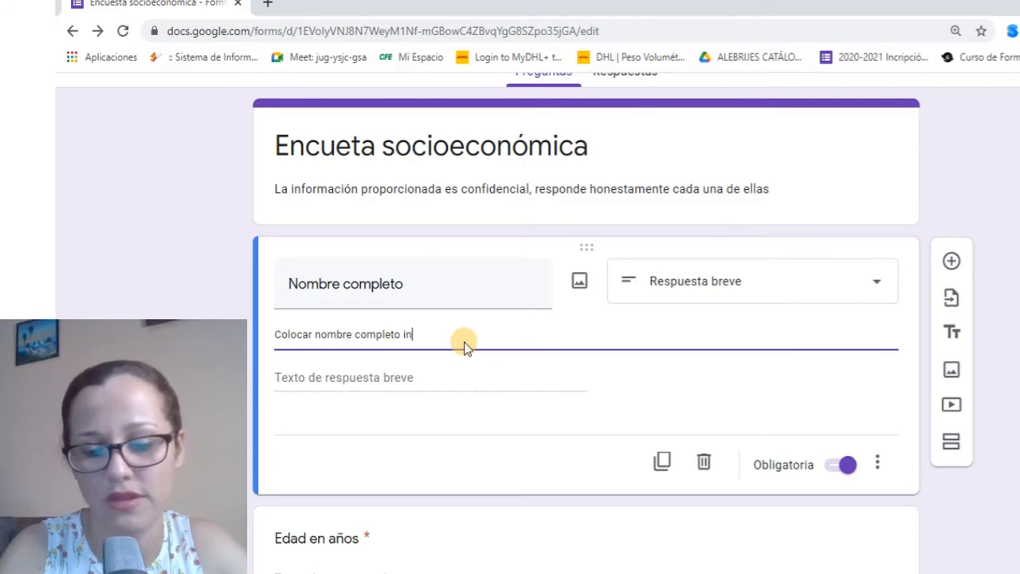
{"action": "type", "text": "iciando por los apellidos"}
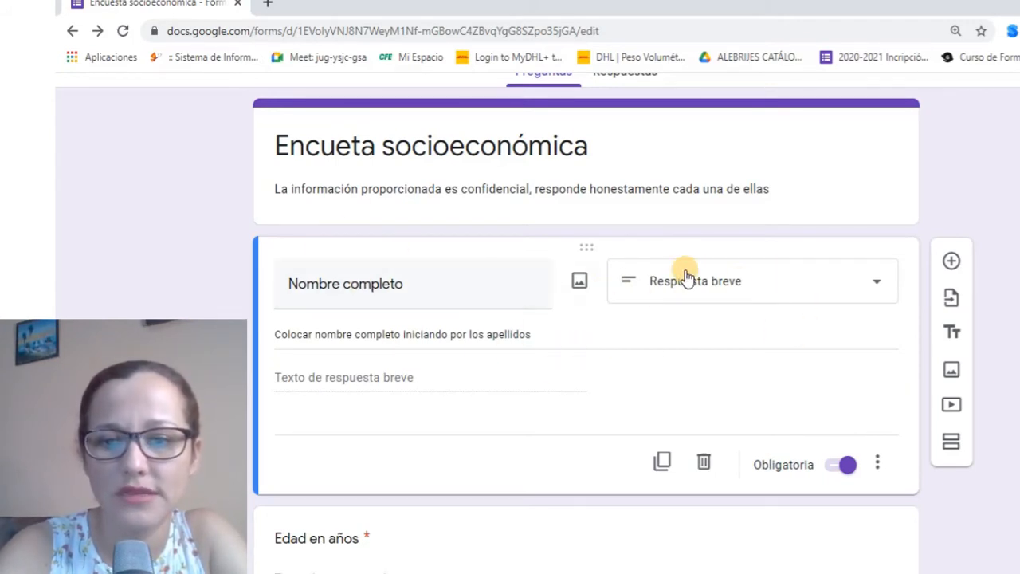
{"action": "left_click", "coordinate": [879, 466]}
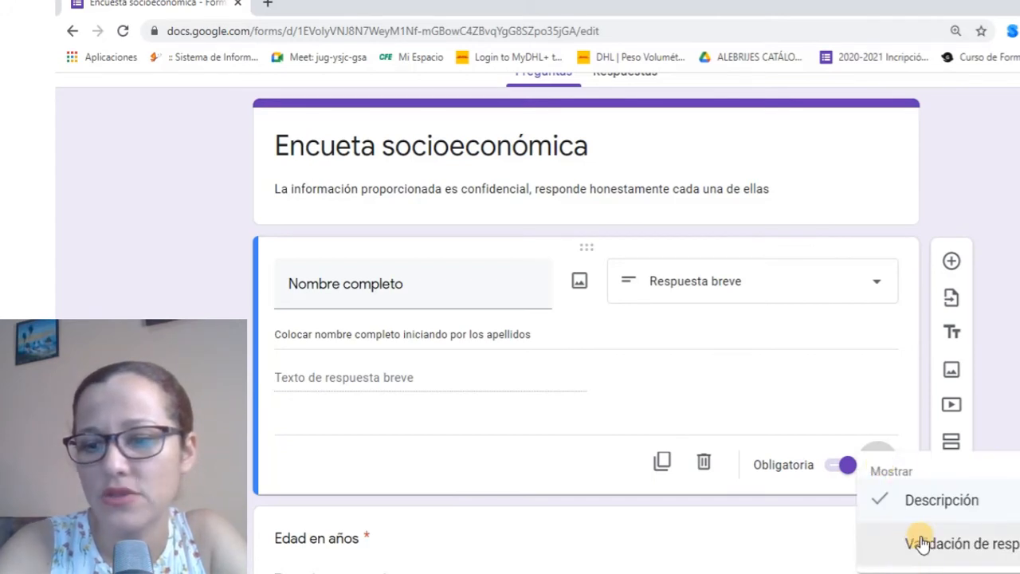
Turn on response validation for the Nombre completo question
{"action": "left_click", "coordinate": [904, 557]}
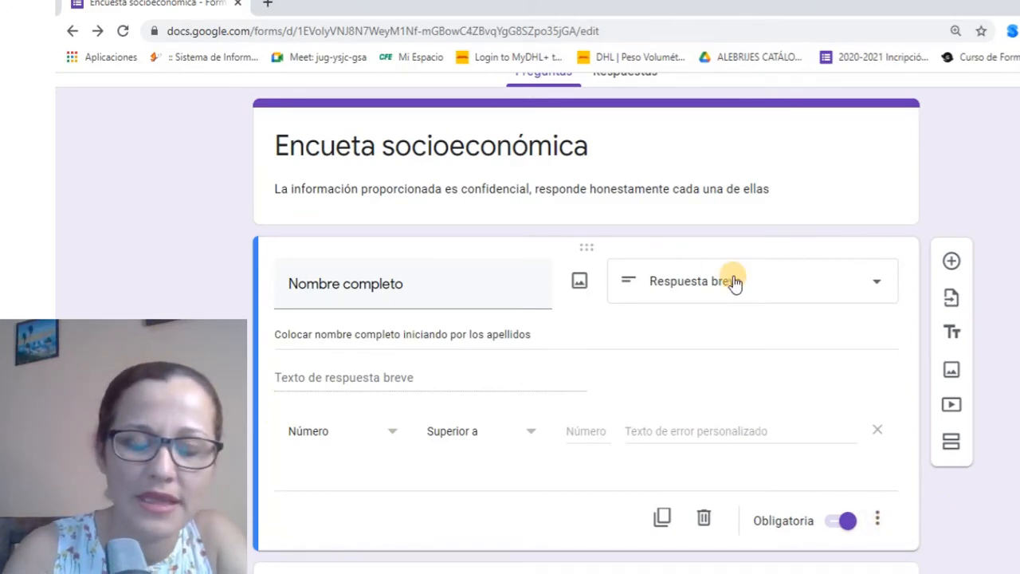
{"action": "left_click", "coordinate": [877, 519]}
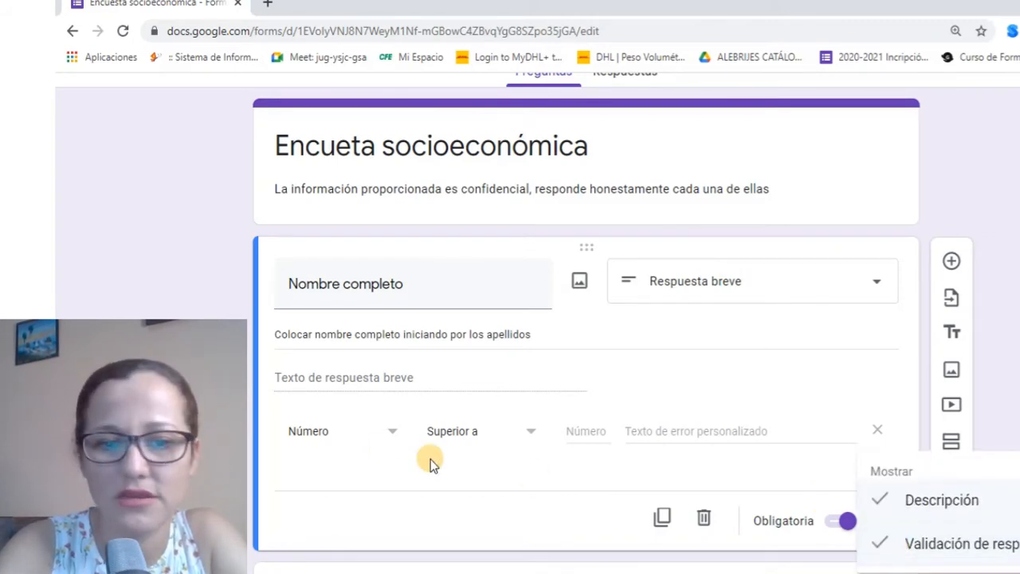
{"action": "left_click", "coordinate": [290, 374]}
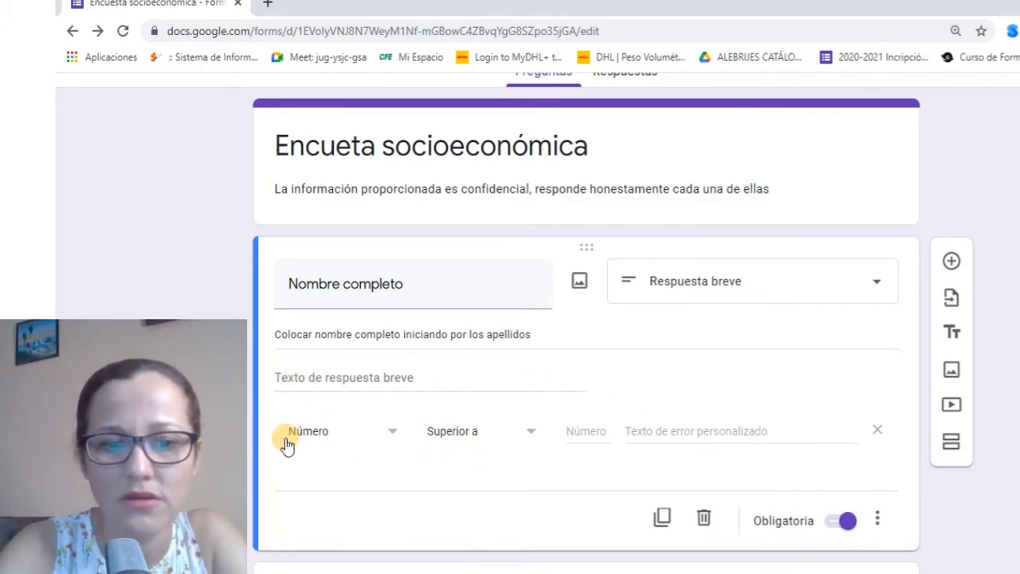
Set the validation to Largo with a maximum of 100 characters
{"action": "left_click", "coordinate": [390, 439]}
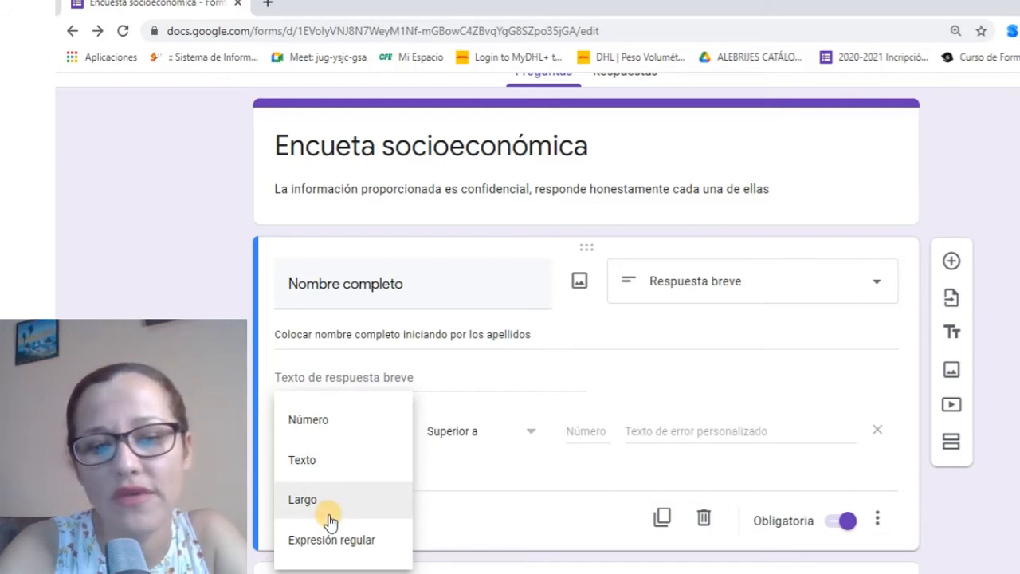
{"action": "left_click", "coordinate": [291, 458]}
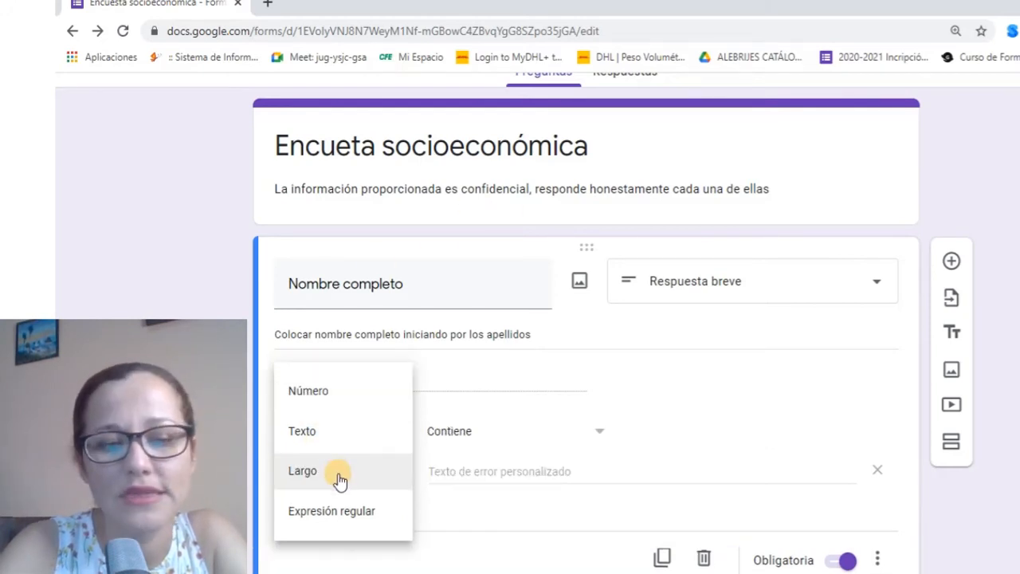
{"action": "left_click", "coordinate": [339, 476]}
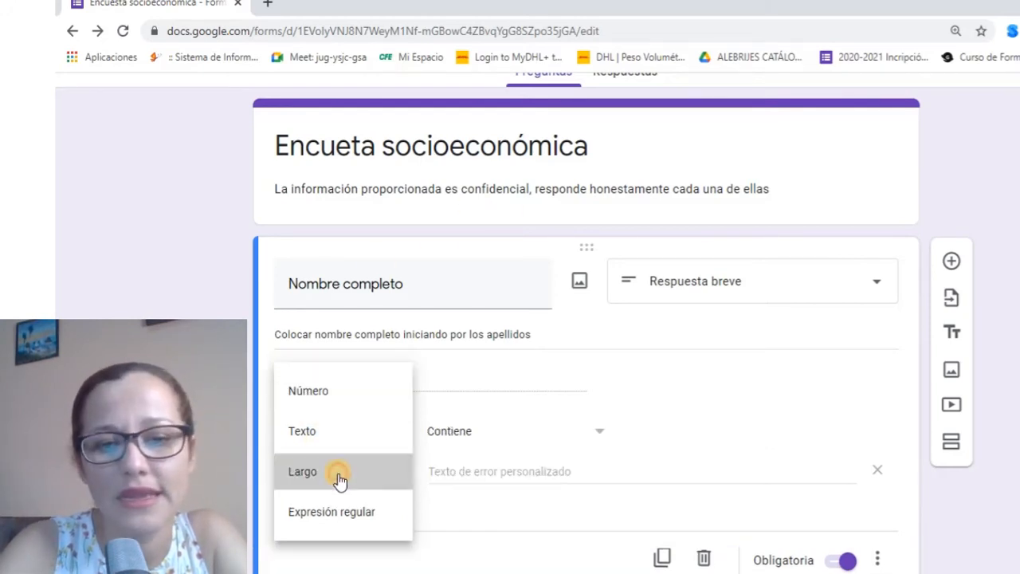
{"action": "left_click", "coordinate": [557, 434]}
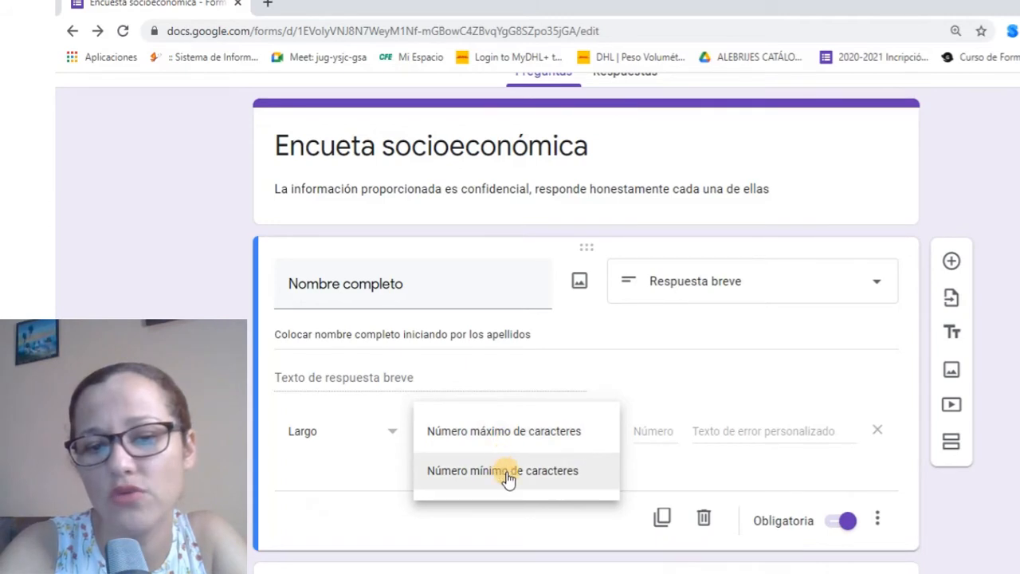
{"action": "left_click", "coordinate": [513, 431]}
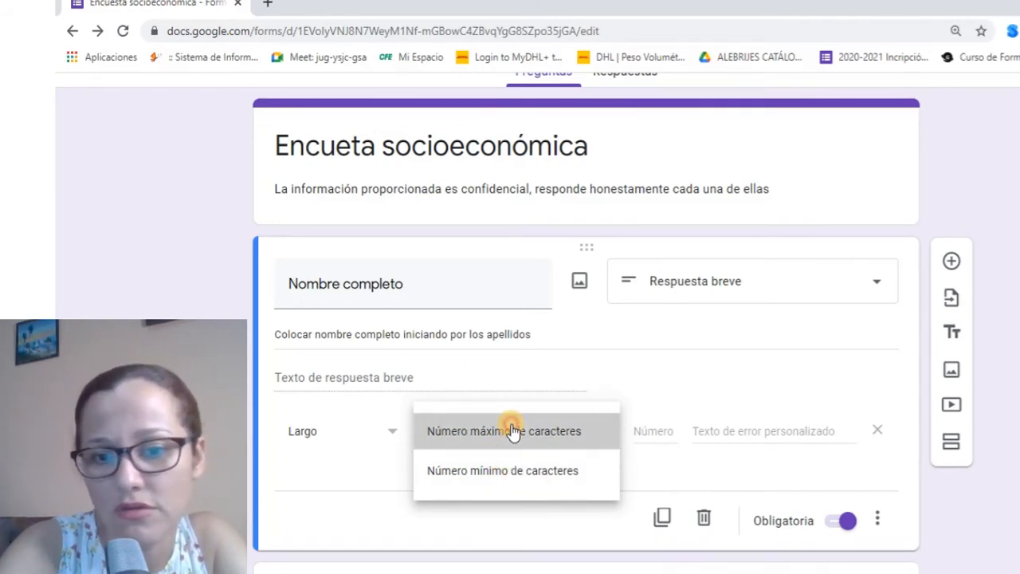
{"action": "left_click", "coordinate": [661, 431]}
{"action": "type", "text": "100"}
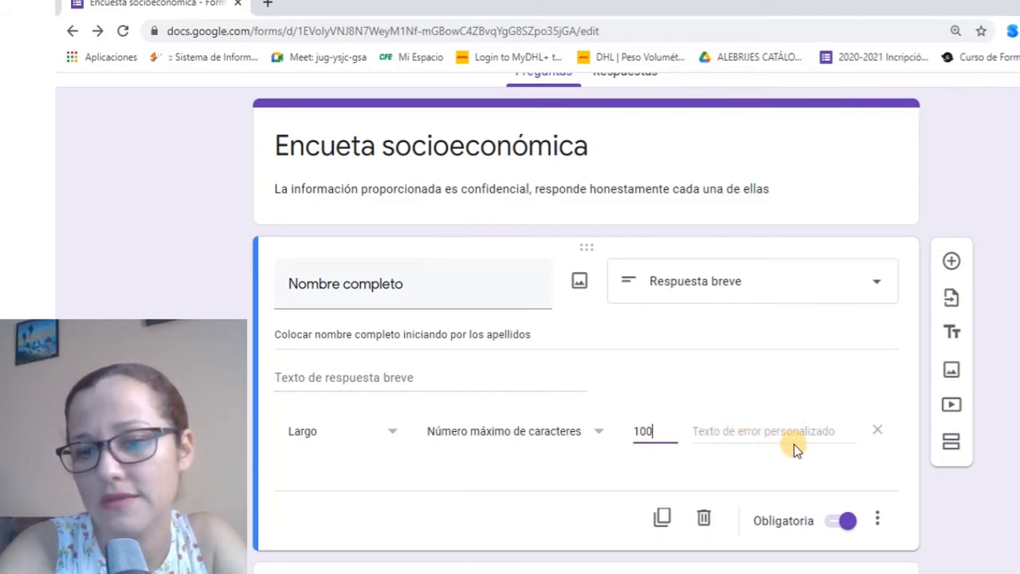
{"action": "scroll", "coordinate": [756, 451], "scroll_direction": "down", "scroll_amount": 1}
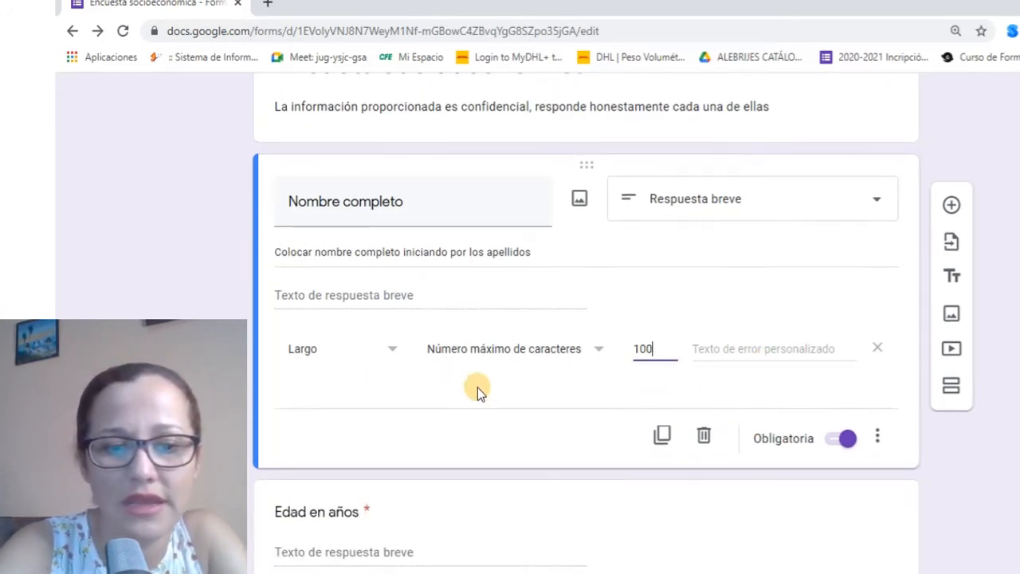
{"action": "scroll", "coordinate": [445, 388], "scroll_direction": "down", "scroll_amount": 1}
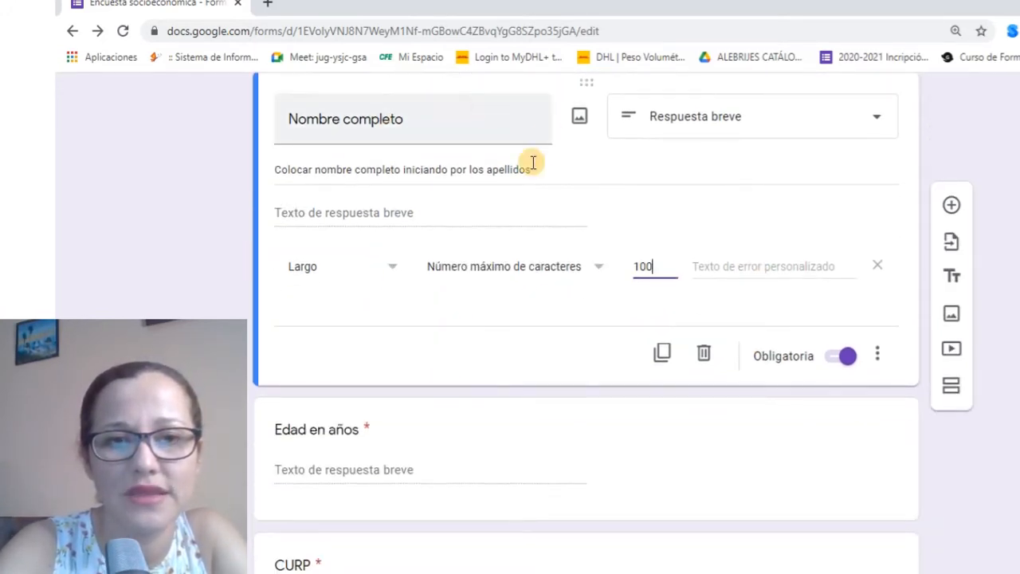
{"action": "scroll", "coordinate": [405, 369], "scroll_direction": "down", "scroll_amount": 1}
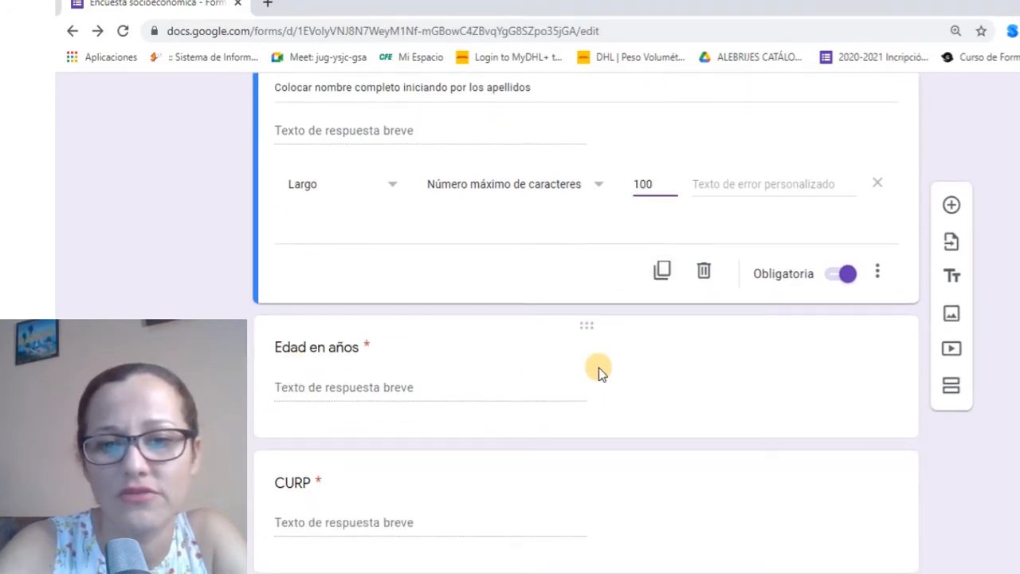
Reset Edad en años validation to Número, between 1 and 130
{"action": "left_click", "coordinate": [510, 371]}
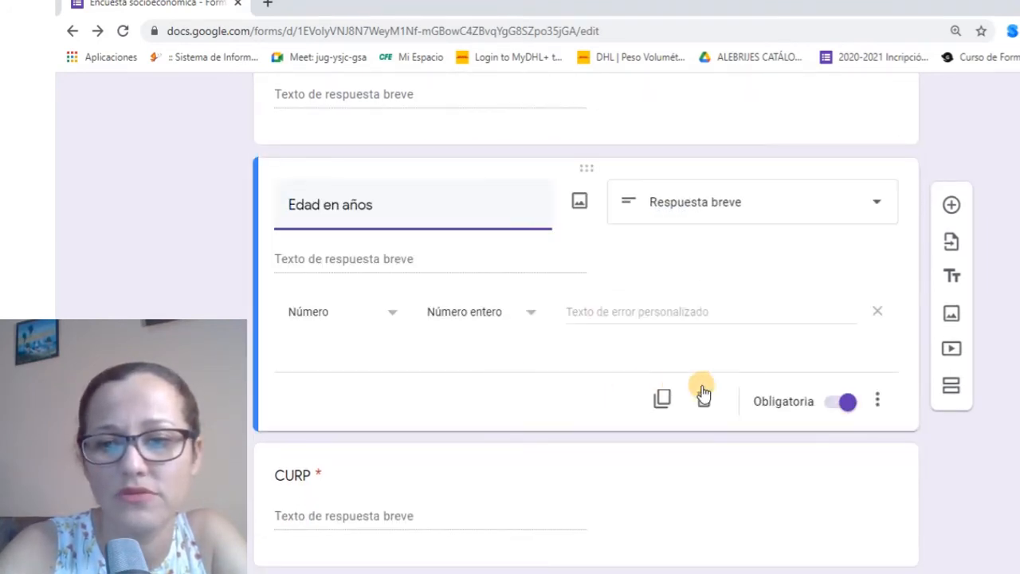
{"action": "left_click", "coordinate": [877, 401]}
{"action": "left_click", "coordinate": [896, 515]}
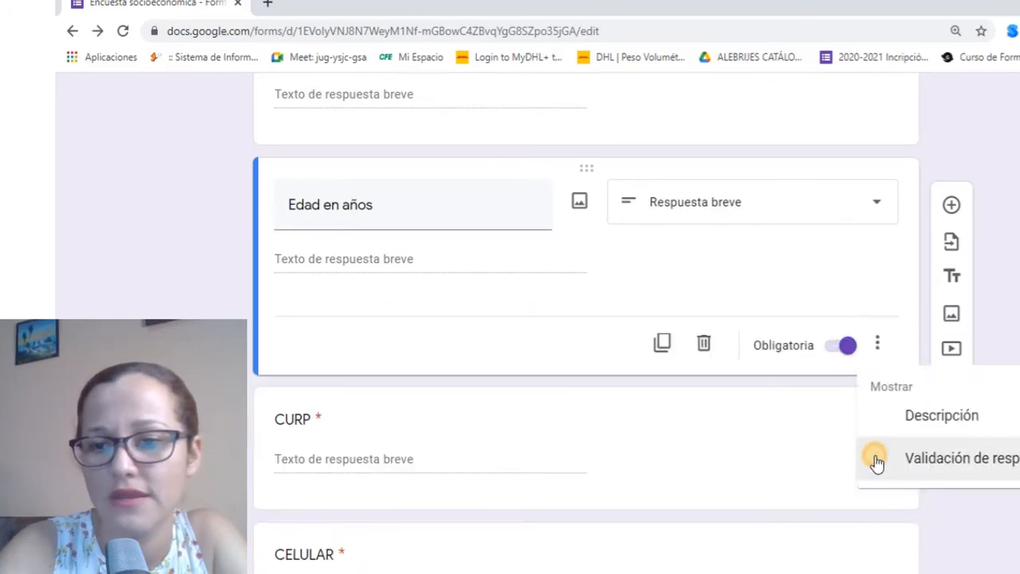
{"action": "left_click", "coordinate": [896, 516]}
{"action": "left_click", "coordinate": [373, 319]}
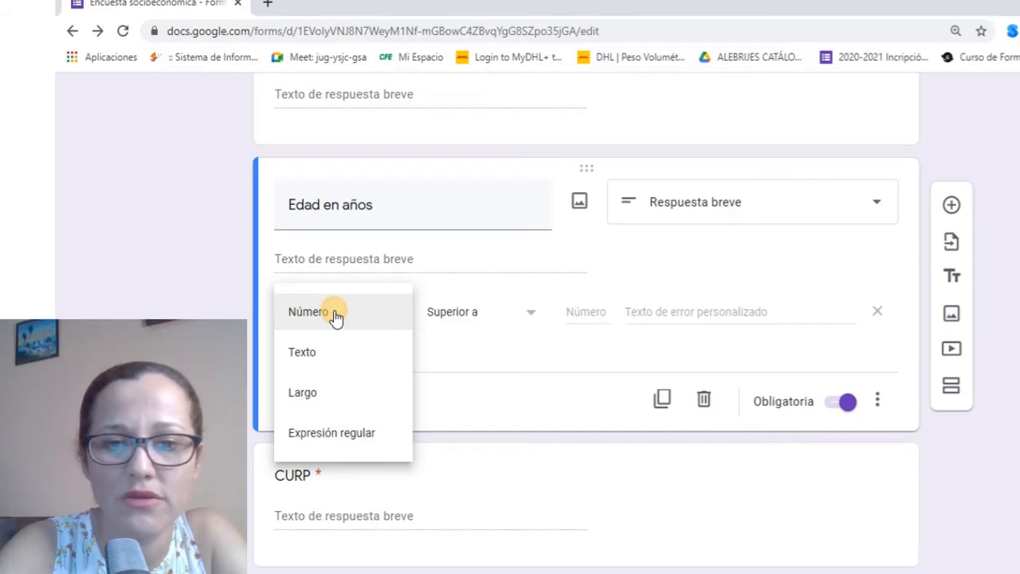
{"action": "left_click", "coordinate": [334, 316]}
{"action": "left_click", "coordinate": [494, 312]}
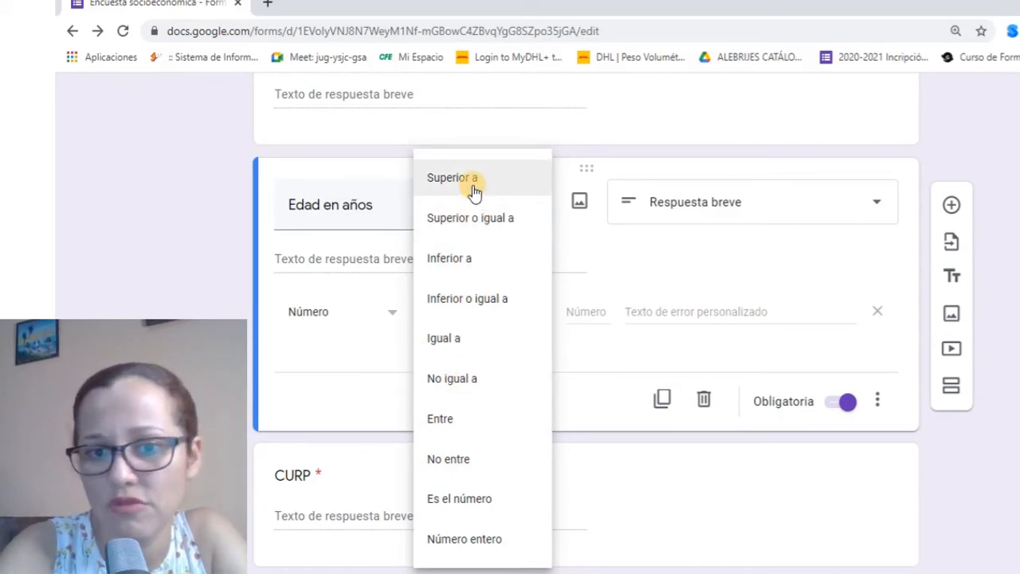
{"action": "left_click", "coordinate": [446, 419]}
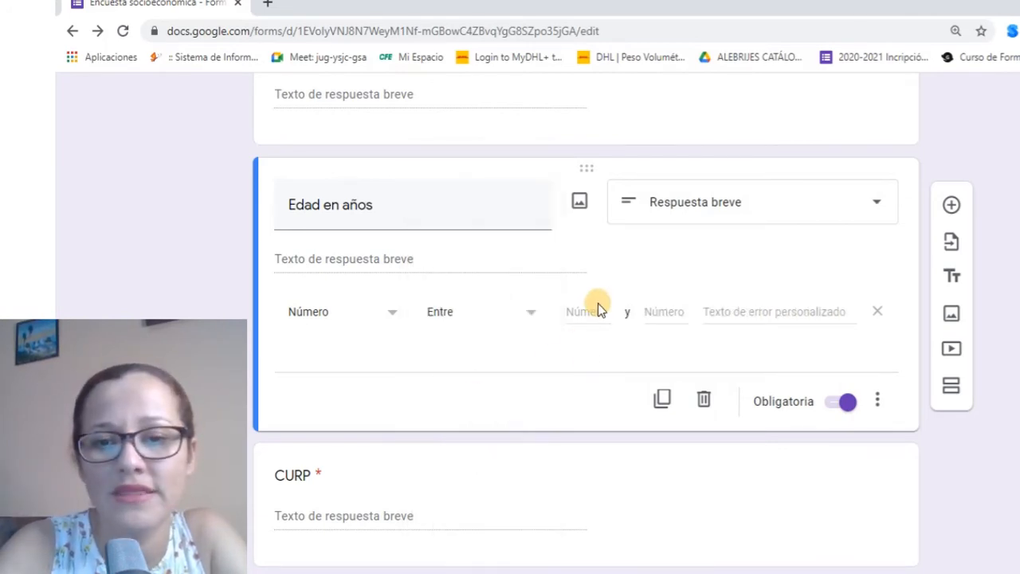
{"action": "left_click", "coordinate": [581, 311]}
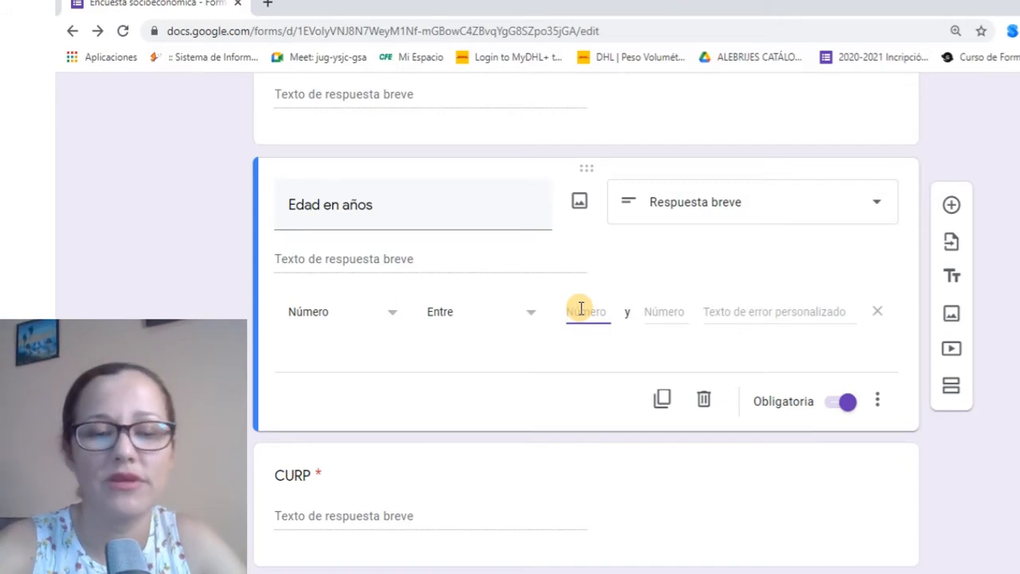
{"action": "left_click", "coordinate": [667, 311]}
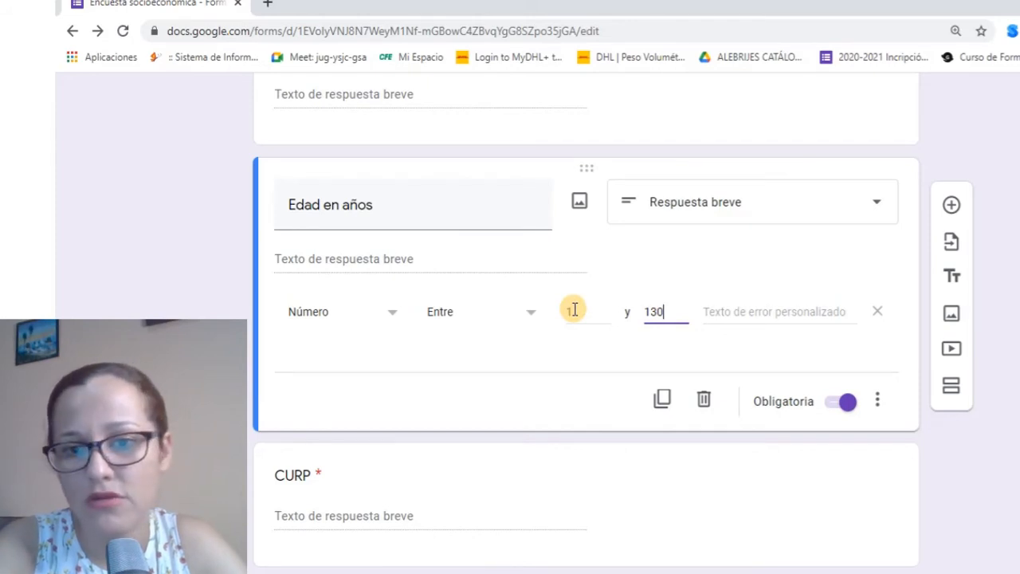
{"action": "left_click", "coordinate": [767, 313]}
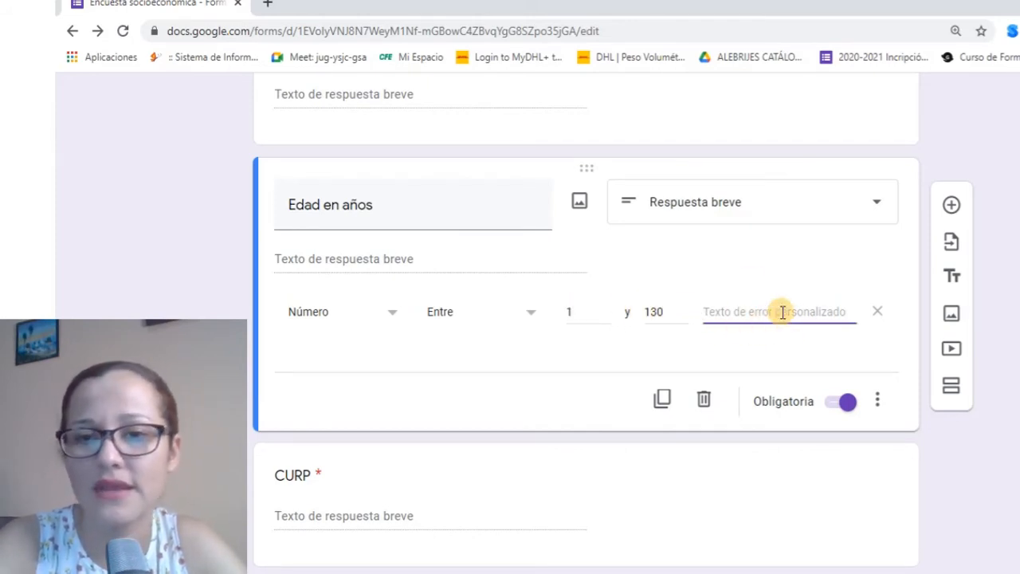
Enter the custom error text 'Por favor escriba una edad valida'
{"action": "scroll", "coordinate": [780, 331], "scroll_direction": "up", "scroll_amount": 2}
{"action": "scroll", "coordinate": [702, 349], "scroll_direction": "down", "scroll_amount": 2}
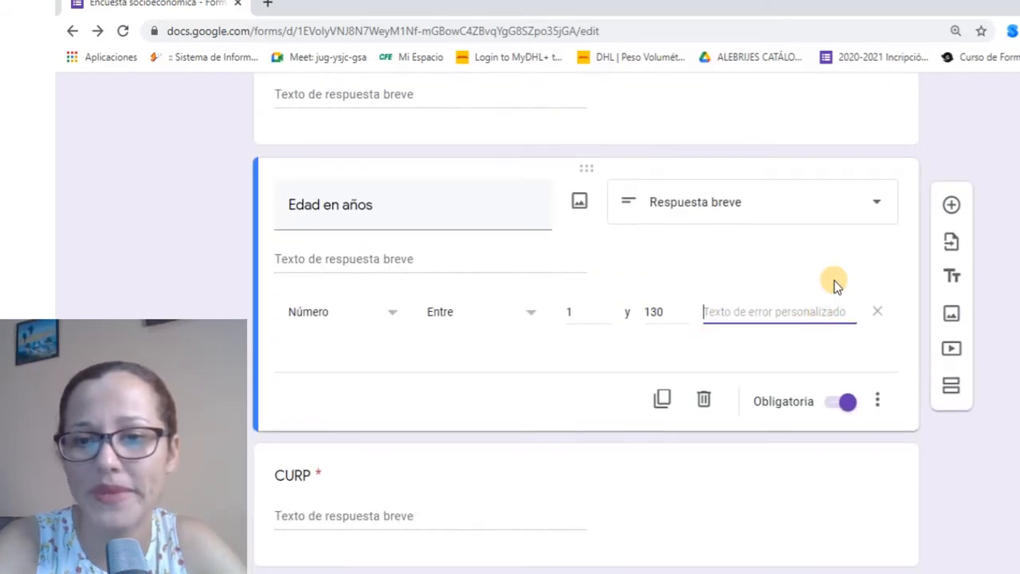
{"action": "type", "text": "P"}
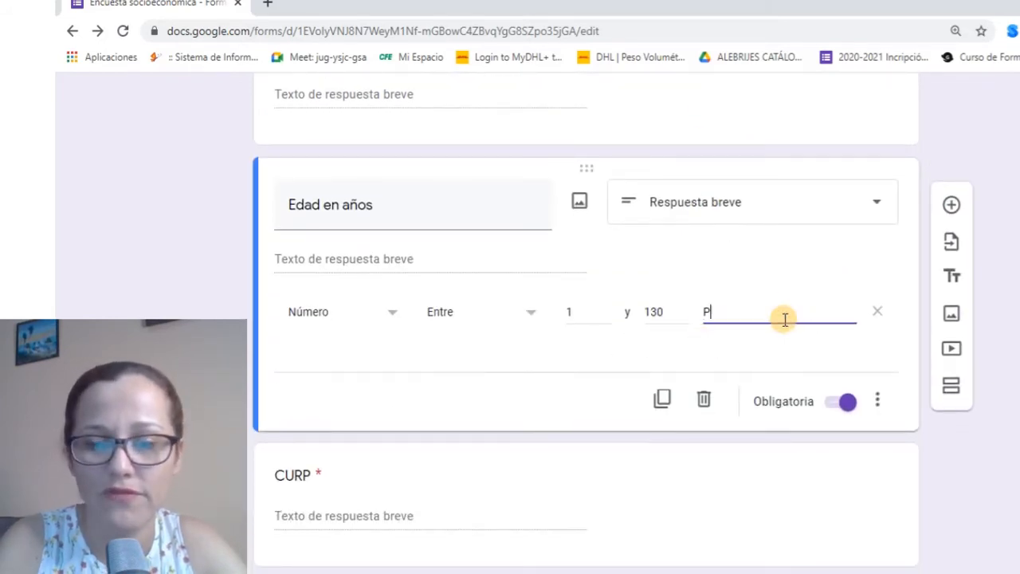
{"action": "type", "text": "or"}
{"action": "type", "text": " favor escriba una edad valida"}
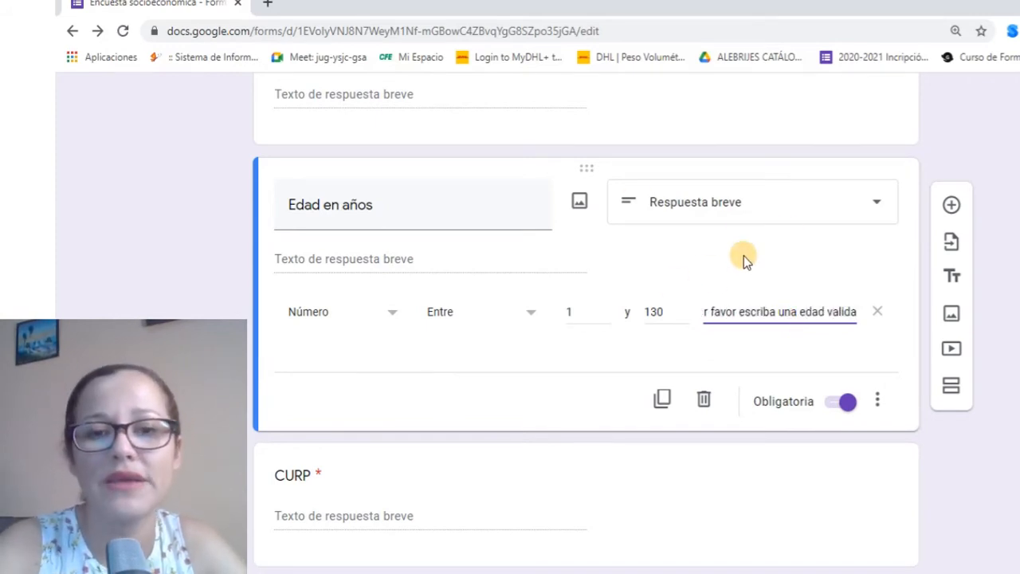
{"action": "scroll", "coordinate": [419, 367], "scroll_direction": "up", "scroll_amount": 2}
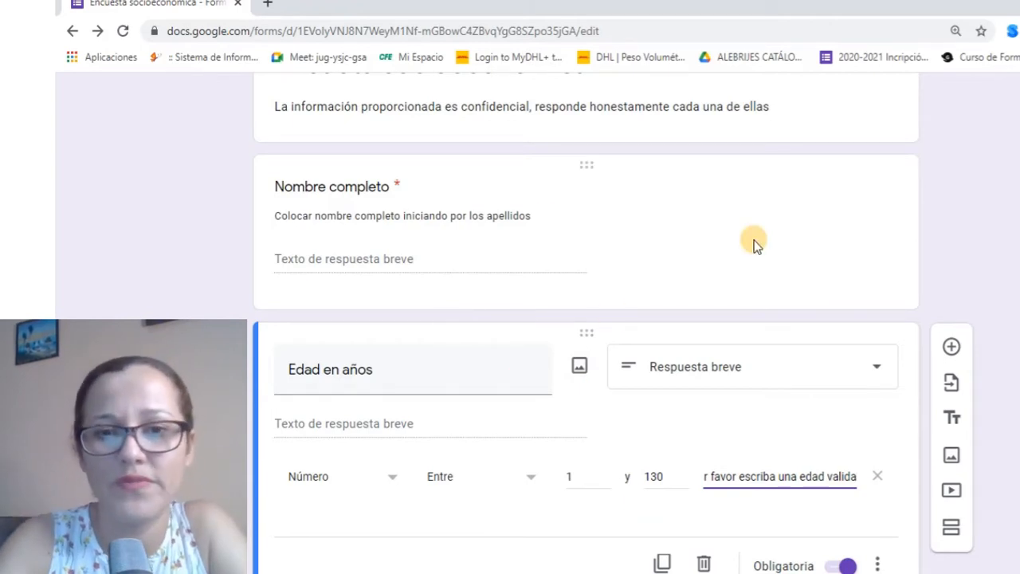
{"action": "scroll", "coordinate": [693, 289], "scroll_direction": "up", "scroll_amount": 2}
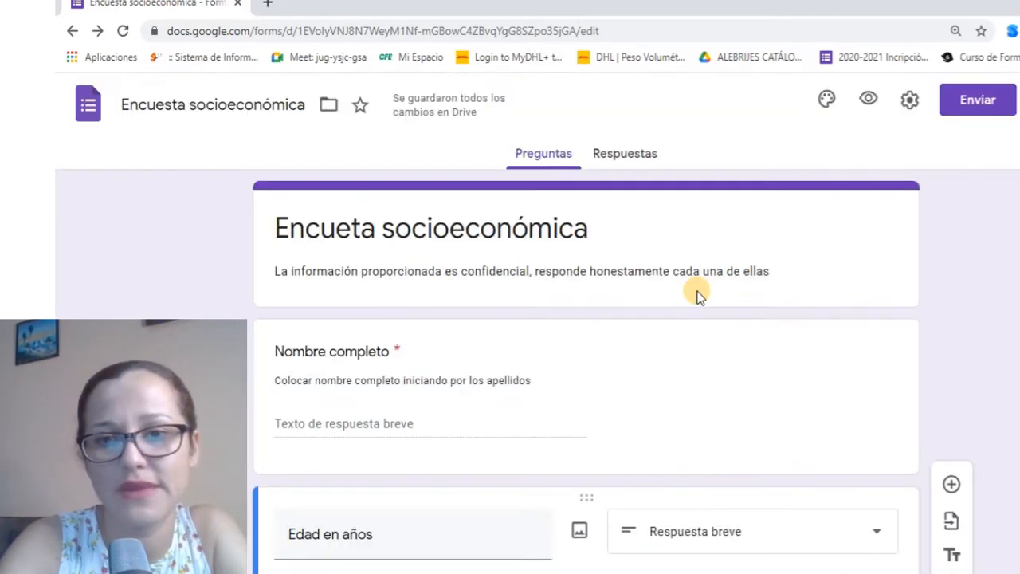
Open the form preview and type a person's full name as the Nombre completo answer
{"action": "left_click", "coordinate": [867, 97]}
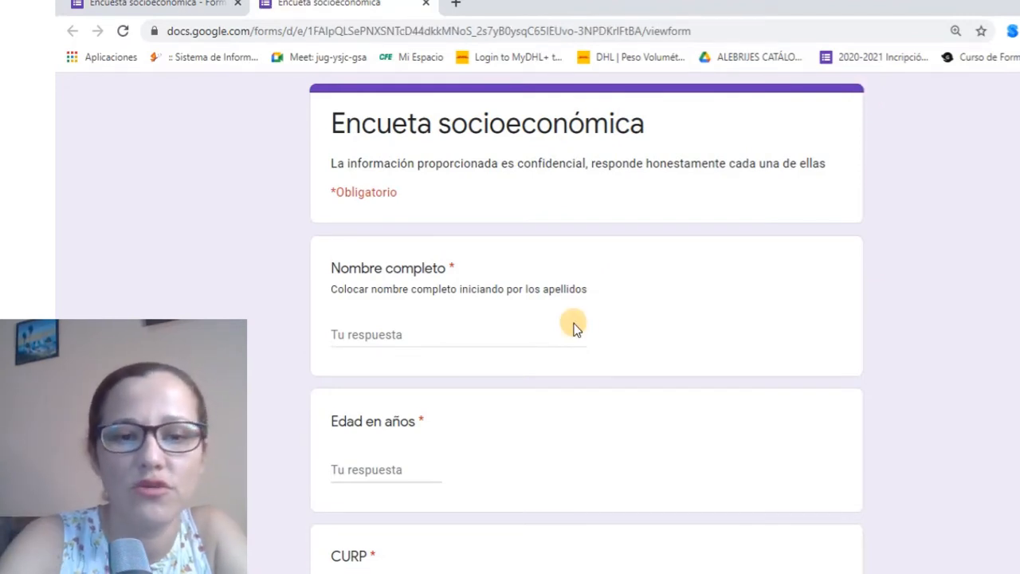
{"action": "scroll", "coordinate": [569, 326], "scroll_direction": "down", "scroll_amount": 1}
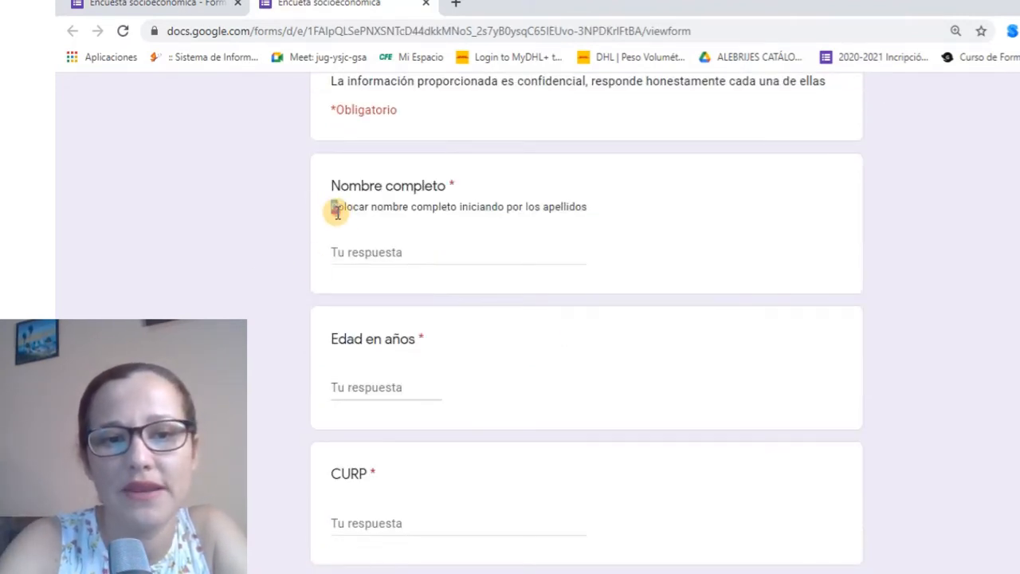
{"action": "left_click_drag", "start_coordinate": [330, 207], "coordinate": [479, 223]}
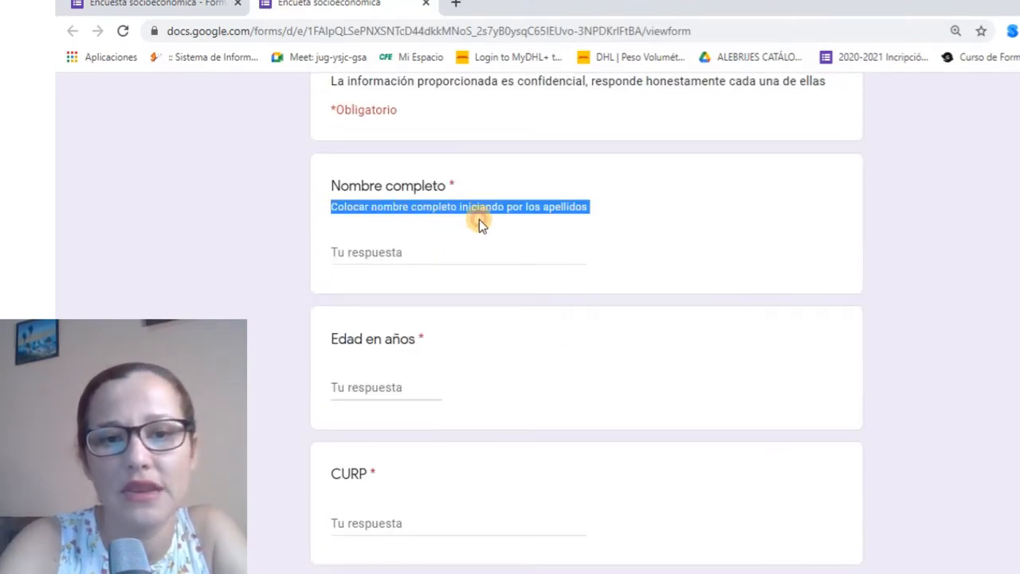
{"action": "double_click", "coordinate": [570, 207]}
{"action": "left_click", "coordinate": [379, 252]}
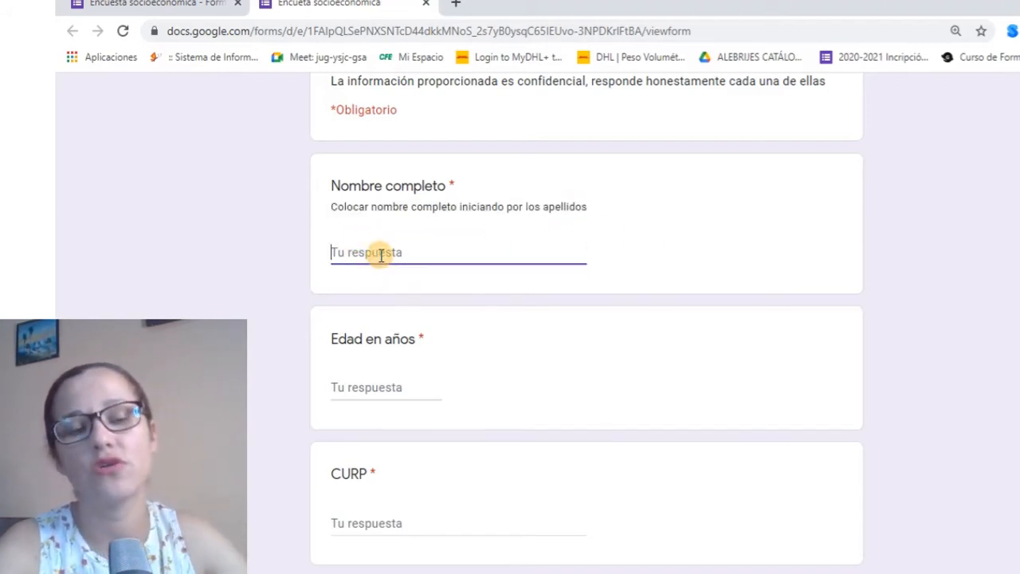
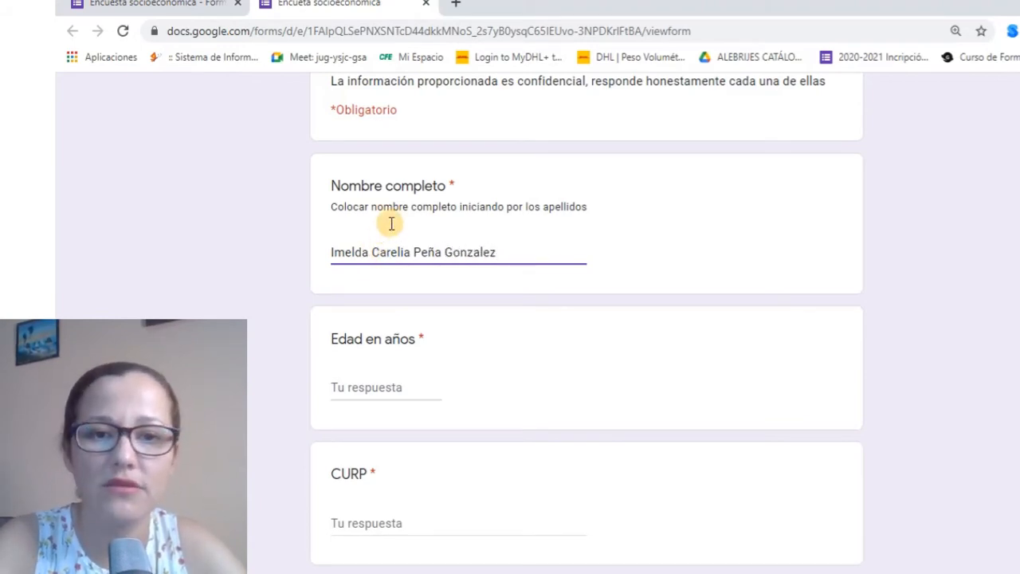
{"action": "left_click", "coordinate": [392, 231]}
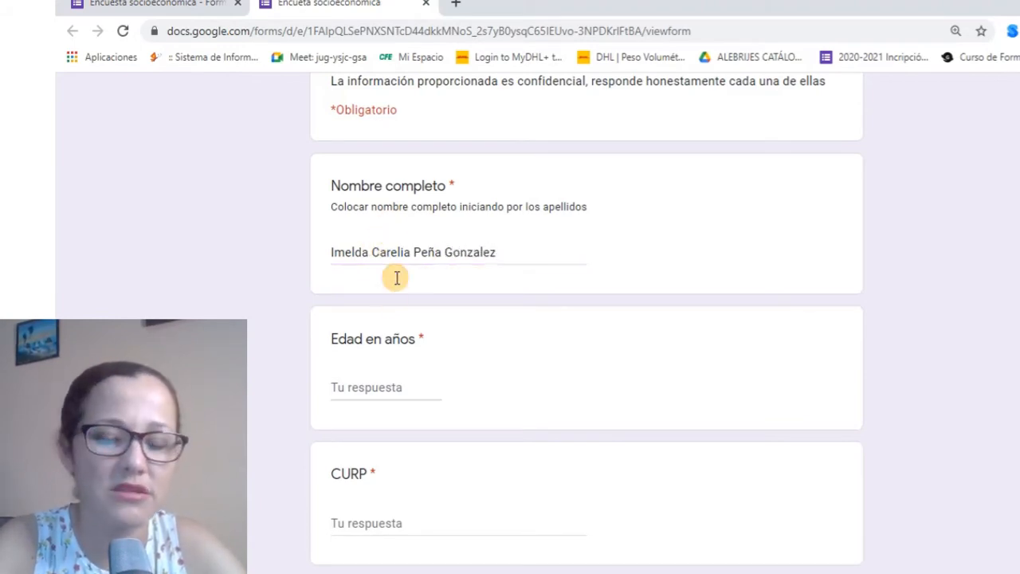
Try 'cuarenta' and then 200 as the Edad en años answer to trigger validation
{"action": "left_click", "coordinate": [395, 386]}
{"action": "left_click", "coordinate": [490, 265]}
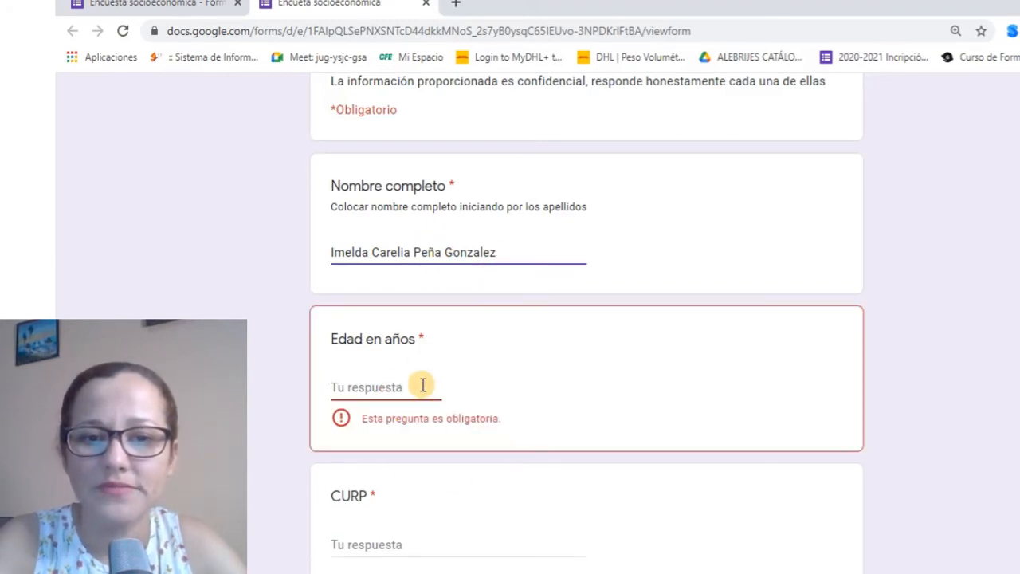
{"action": "left_click", "coordinate": [420, 384]}
{"action": "left_click", "coordinate": [519, 253]}
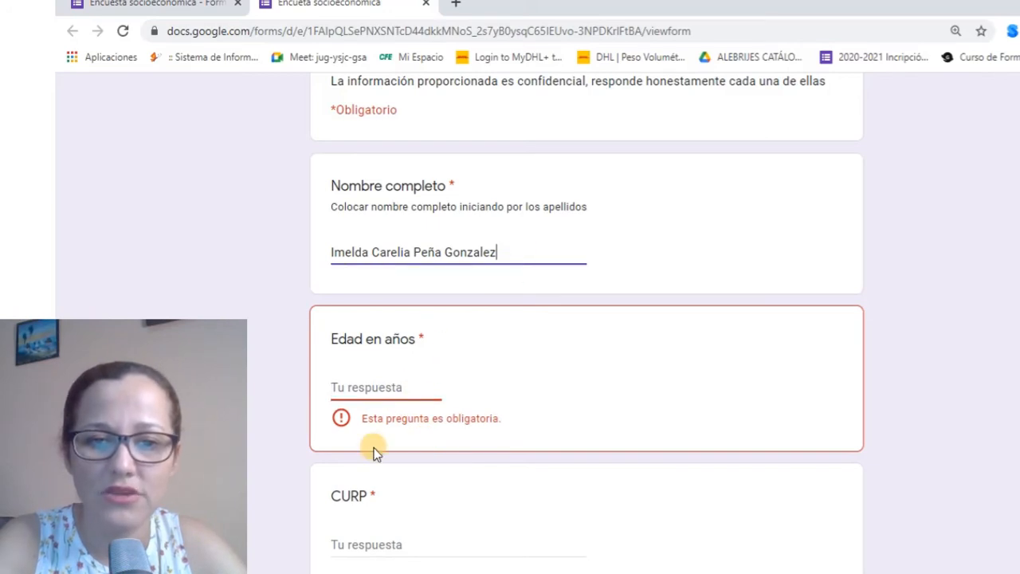
{"action": "left_click", "coordinate": [380, 380]}
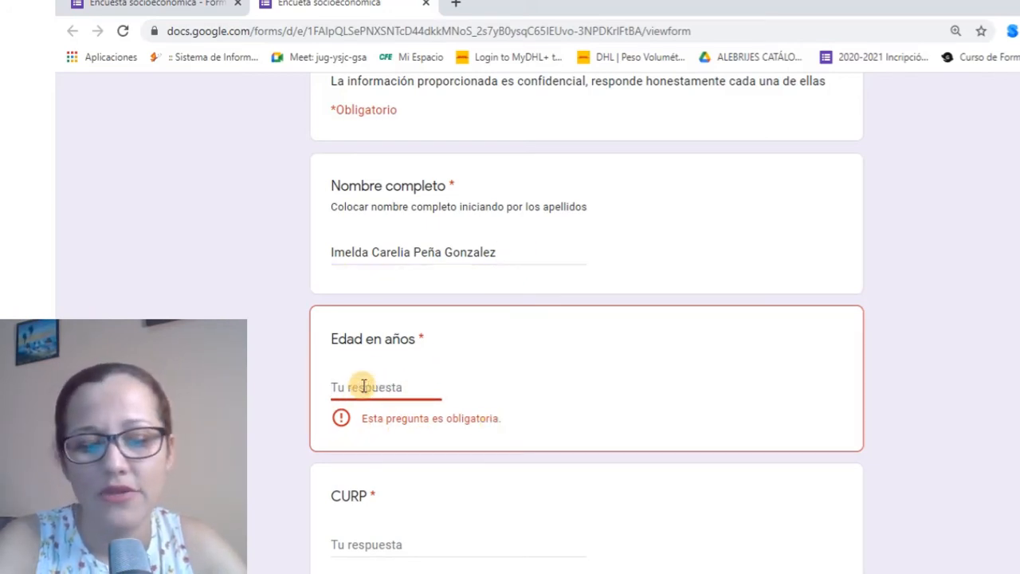
{"action": "type", "text": "cuarenta"}
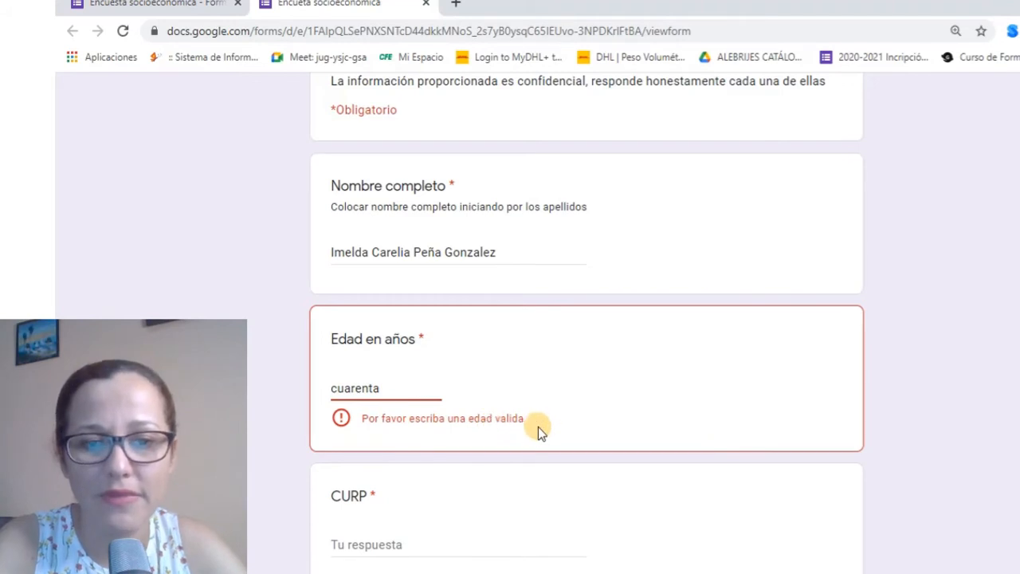
{"action": "double_click", "coordinate": [375, 388]}
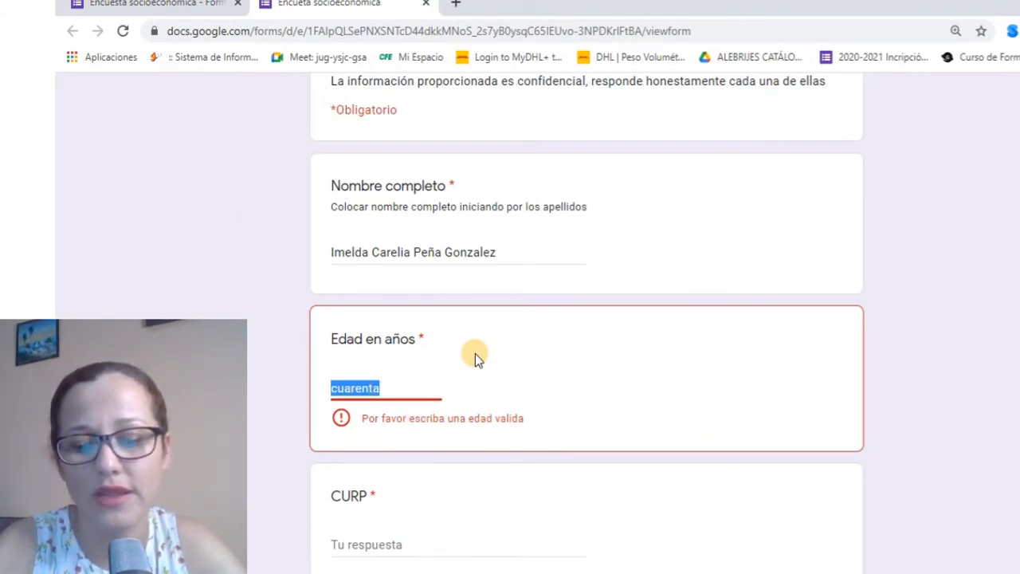
{"action": "type", "text": "200"}
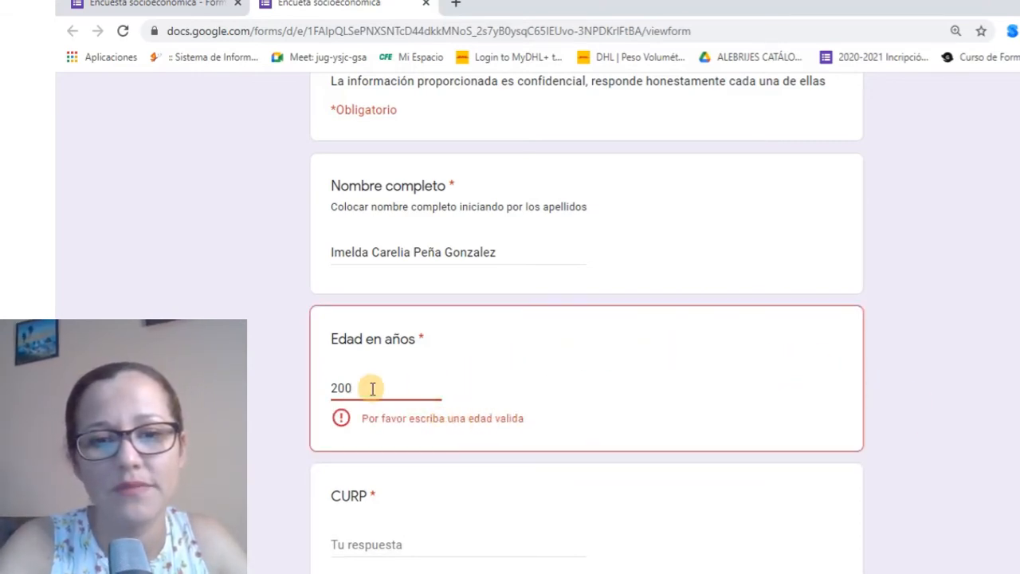
Test ages 0, 1 and 1000, moving to CURP after each to check the error
{"action": "key", "text": "ctrl+a"}
{"action": "type", "text": "0"}
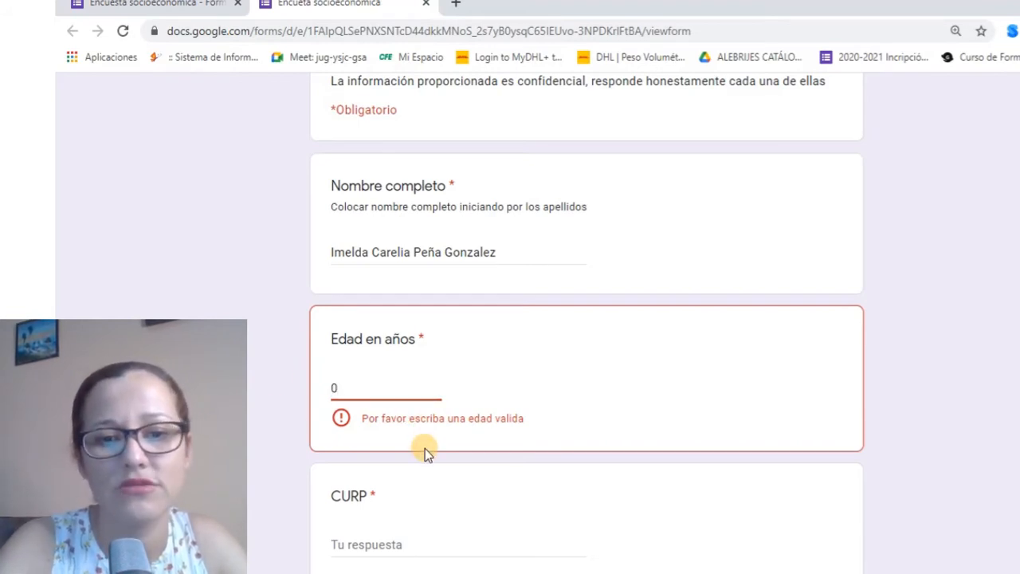
{"action": "scroll", "coordinate": [423, 449], "scroll_direction": "down", "scroll_amount": 2}
{"action": "left_click", "coordinate": [354, 378]}
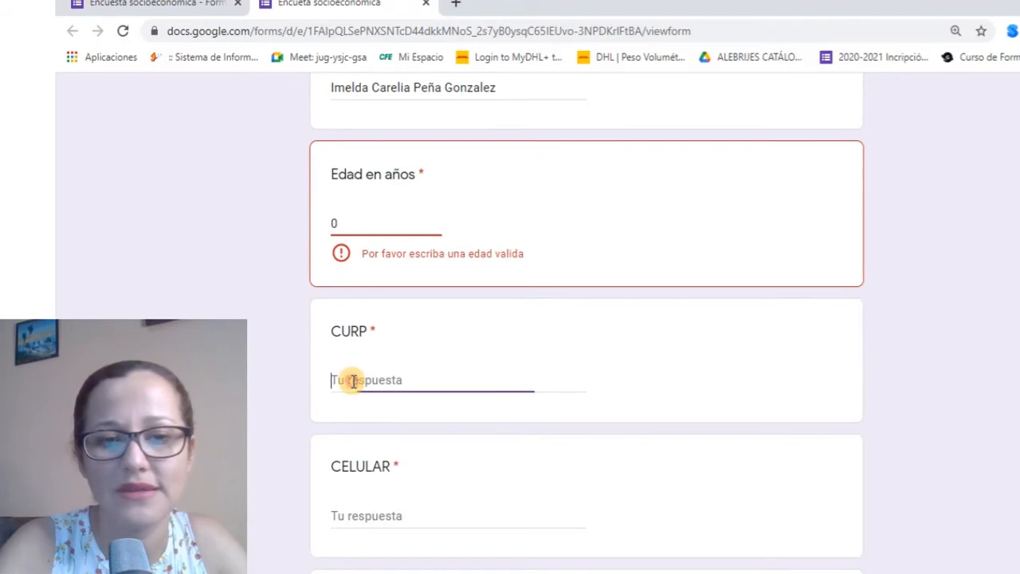
{"action": "left_click_drag", "start_coordinate": [345, 218], "coordinate": [327, 217]}
{"action": "type", "text": "1"}
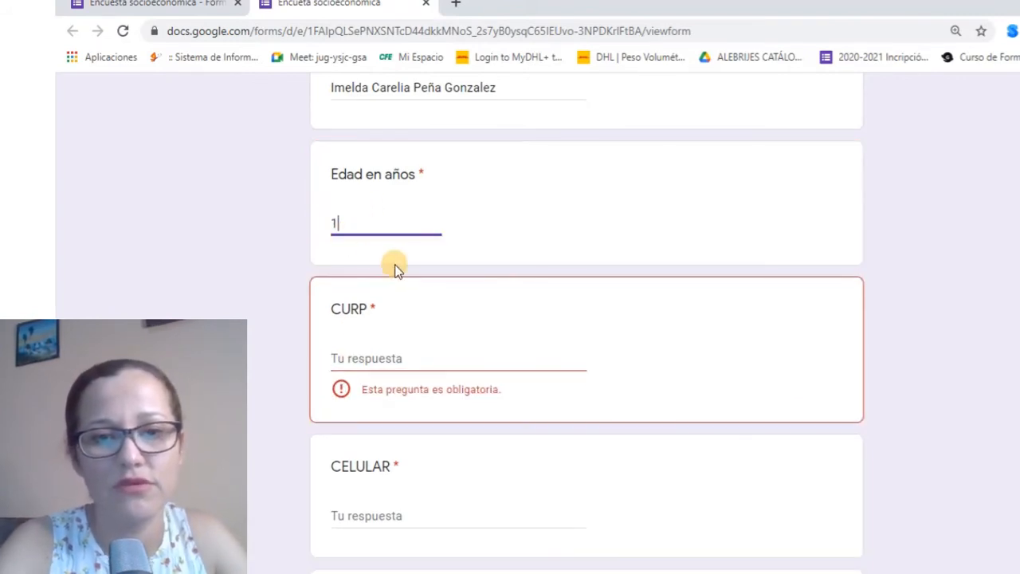
{"action": "left_click", "coordinate": [426, 351]}
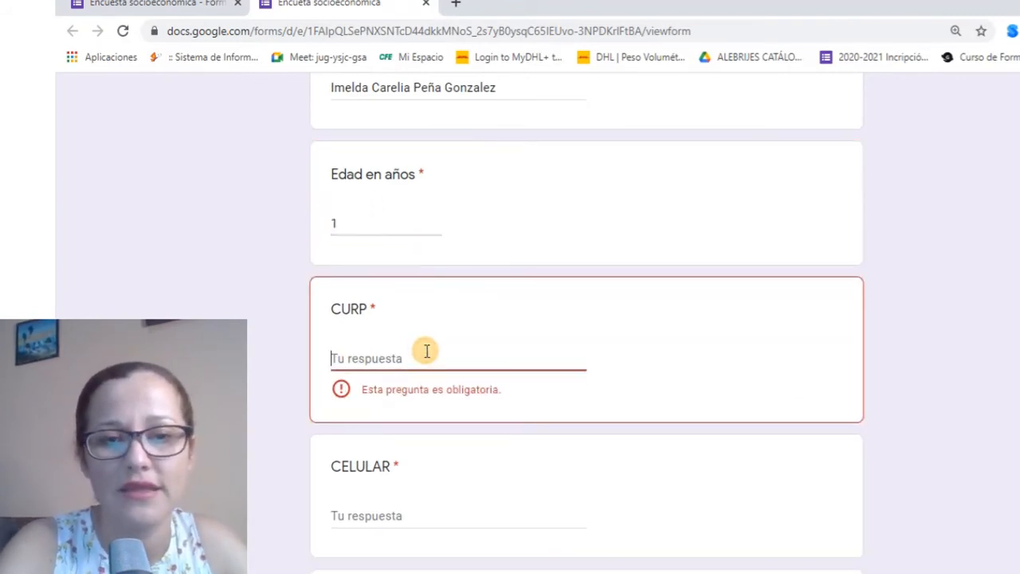
{"action": "left_click", "coordinate": [348, 225]}
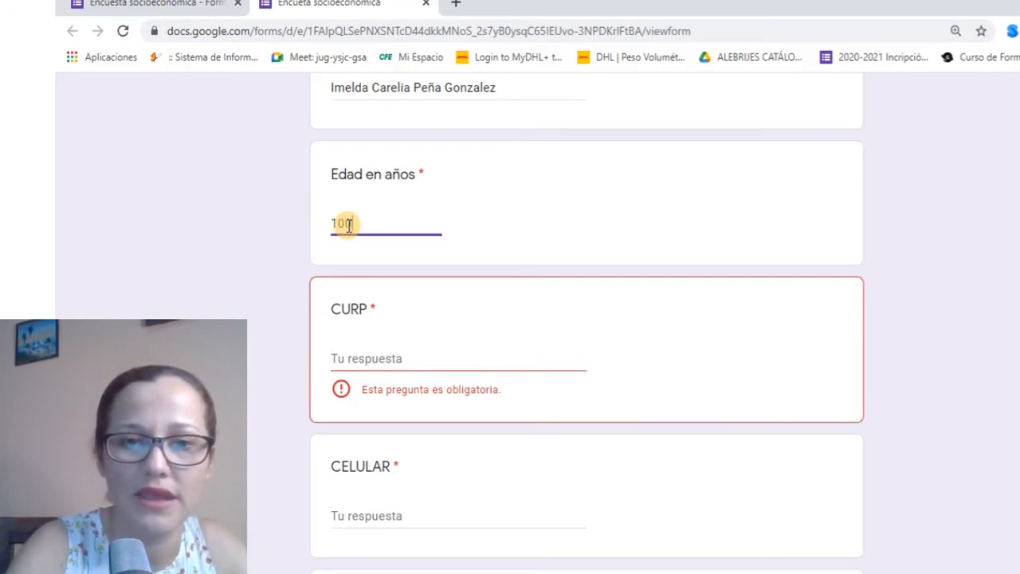
{"action": "left_click", "coordinate": [393, 357]}
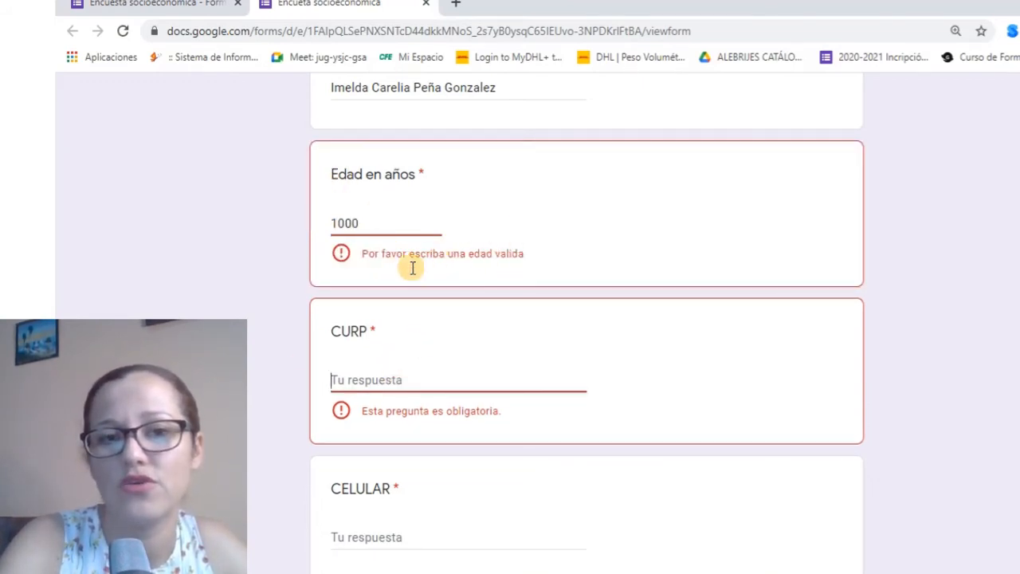
{"action": "scroll", "coordinate": [393, 216], "scroll_direction": "up", "scroll_amount": 1}
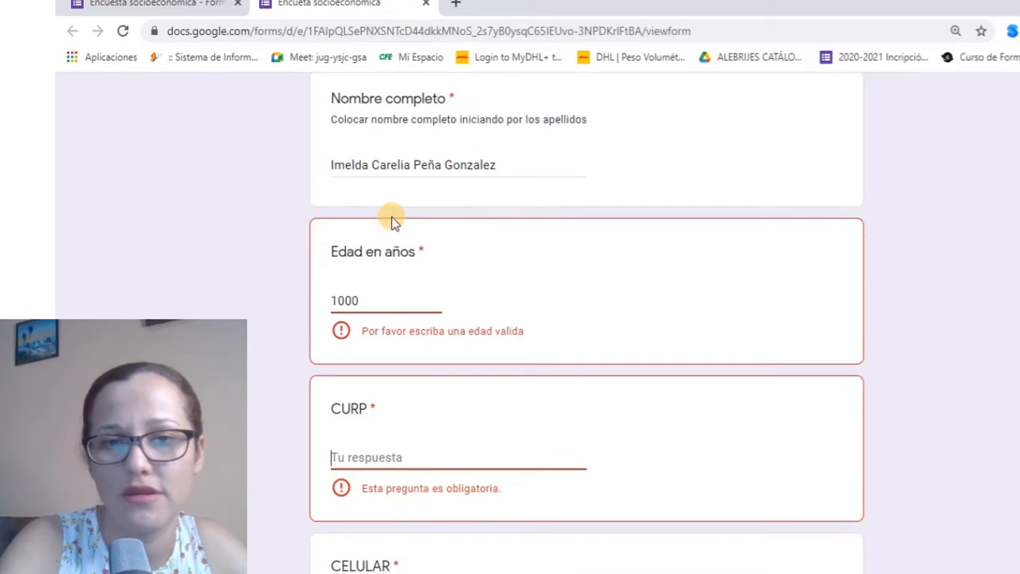
{"action": "scroll", "coordinate": [391, 216], "scroll_direction": "up", "scroll_amount": 1}
{"action": "scroll", "coordinate": [391, 216], "scroll_direction": "down", "scroll_amount": 1}
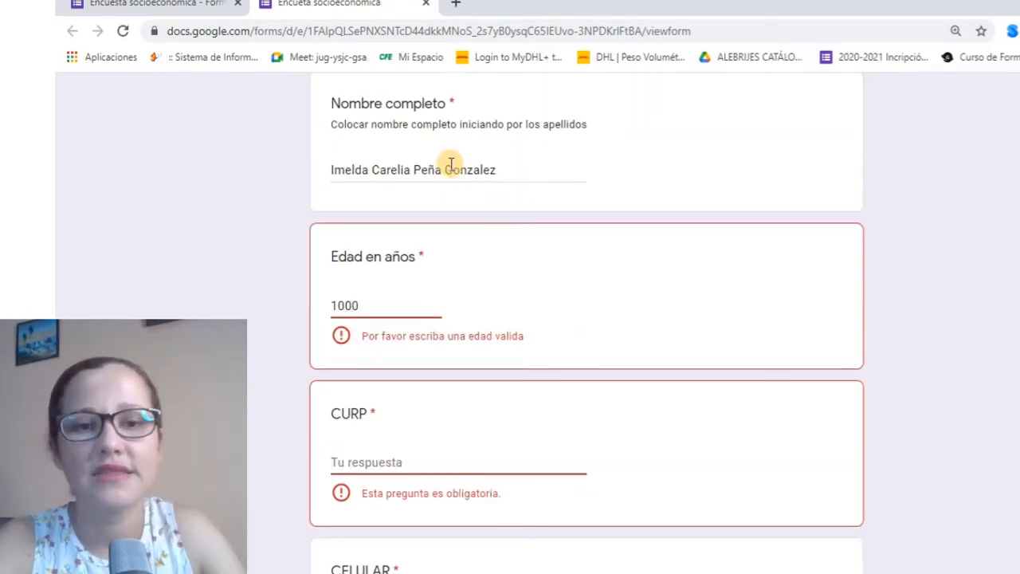
Extend the name answer well past 100 characters so its length error appears
{"action": "left_click", "coordinate": [502, 174]}
{"action": "type", "text": "gajshjh"}
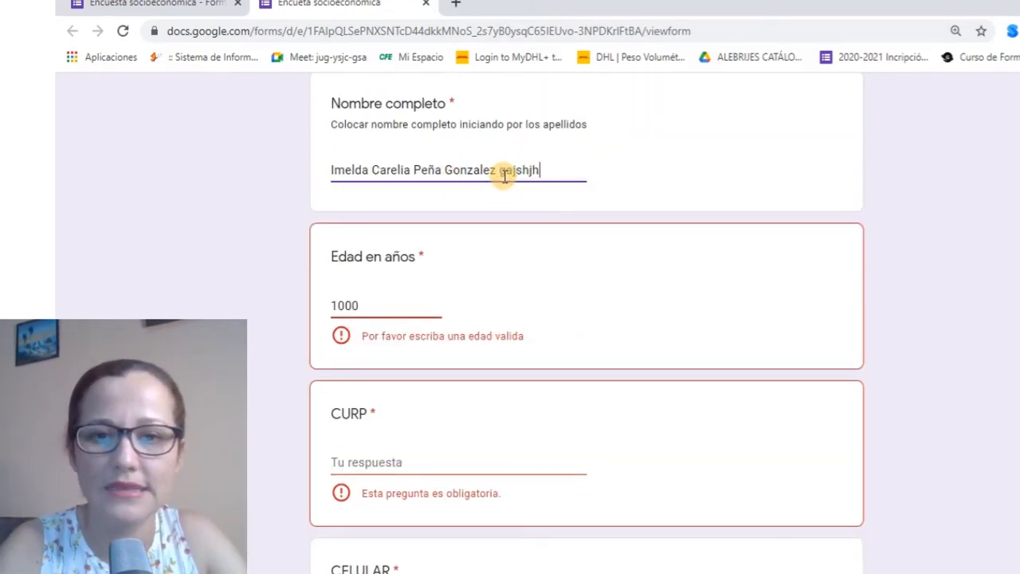
{"action": "type", "text": "  hgajgs jgsajhasg jhgahj "}
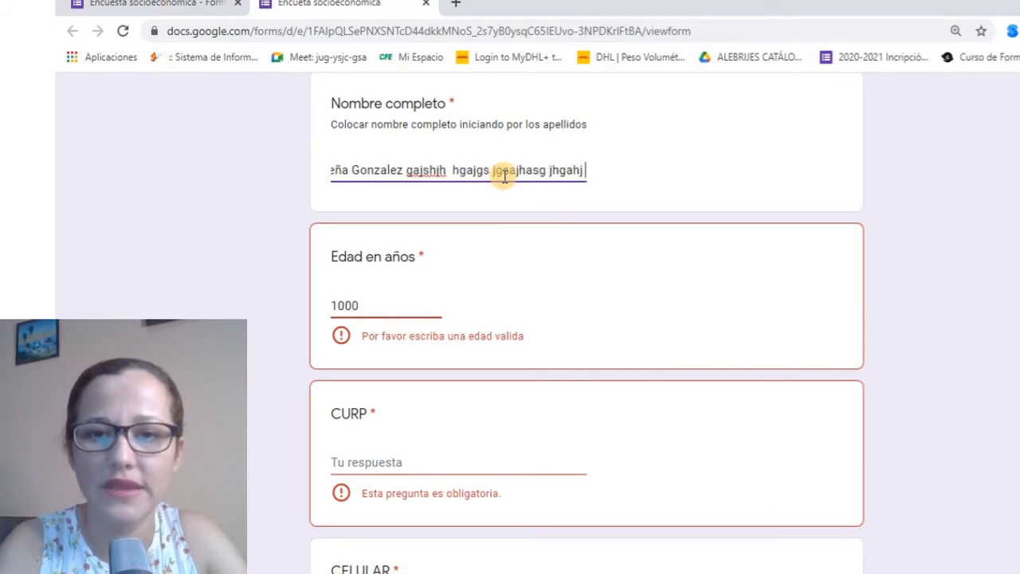
{"action": "type", "text": "asjh gashjags jhags jghas jh gashjhags jhag ah gasjh gasjhagj hg"}
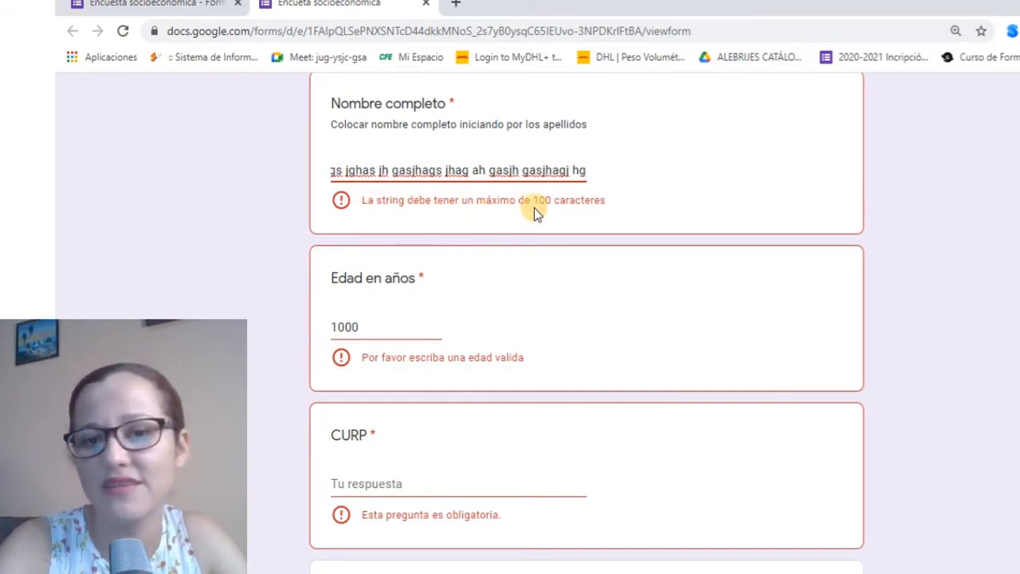
{"action": "left_click", "coordinate": [374, 200]}
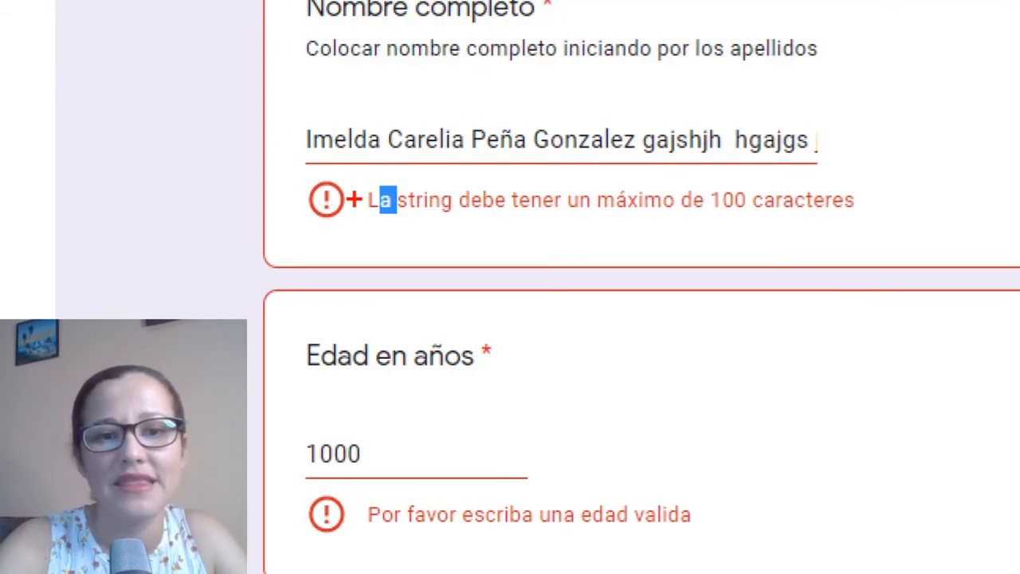
{"action": "left_click_drag", "start_coordinate": [364, 217], "coordinate": [441, 224]}
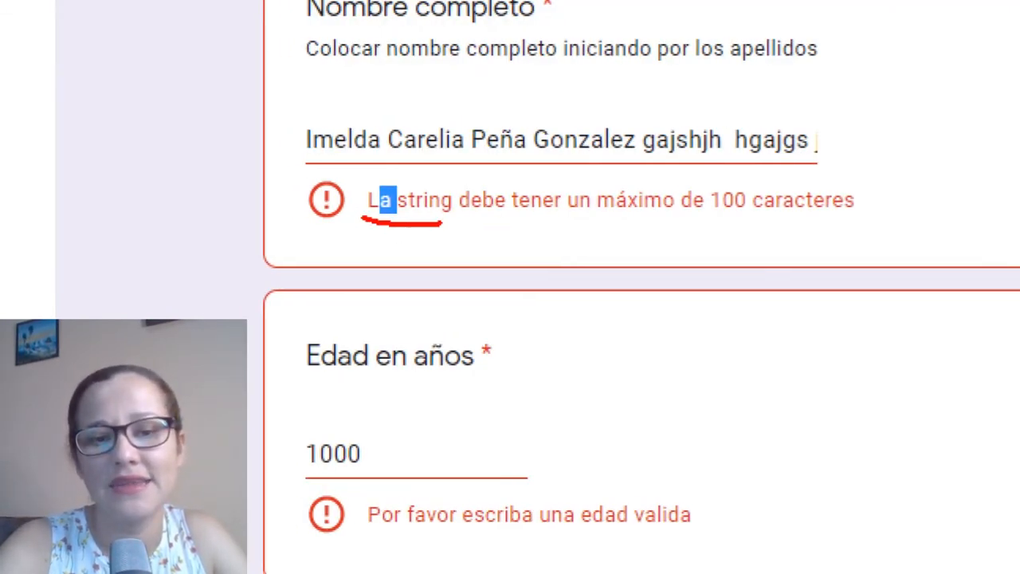
{"action": "left_click_drag", "start_coordinate": [455, 177], "coordinate": [396, 179]}
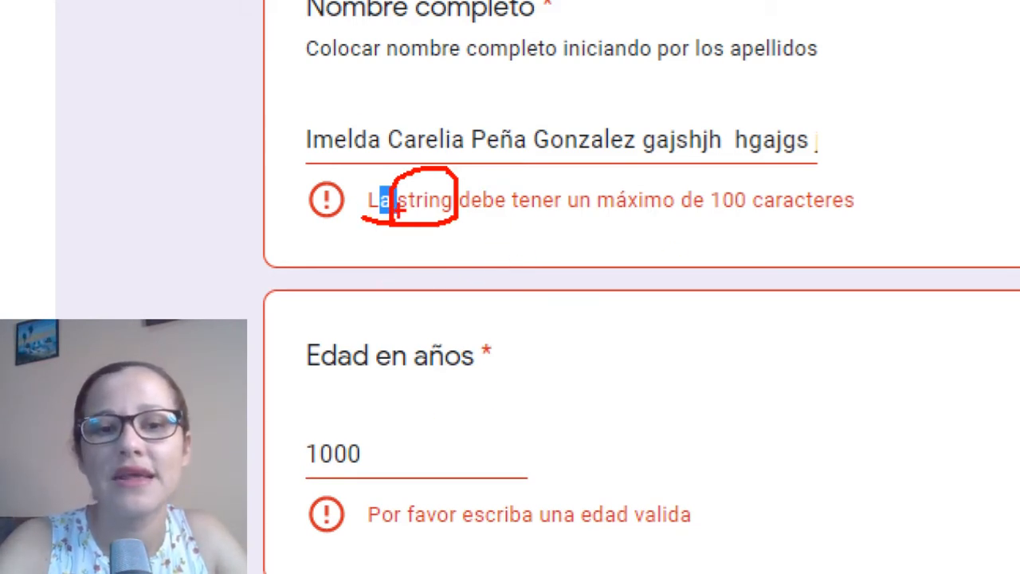
{"action": "mouse_move", "coordinate": [329, 173]}
{"action": "left_mouse_down"}
{"action": "mouse_move", "coordinate": [284, 216]}
{"action": "mouse_move", "coordinate": [789, 272]}
{"action": "mouse_move", "coordinate": [908, 192]}
{"action": "mouse_move", "coordinate": [821, 156]}
{"action": "mouse_move", "coordinate": [792, 160]}
{"action": "left_mouse_up"}
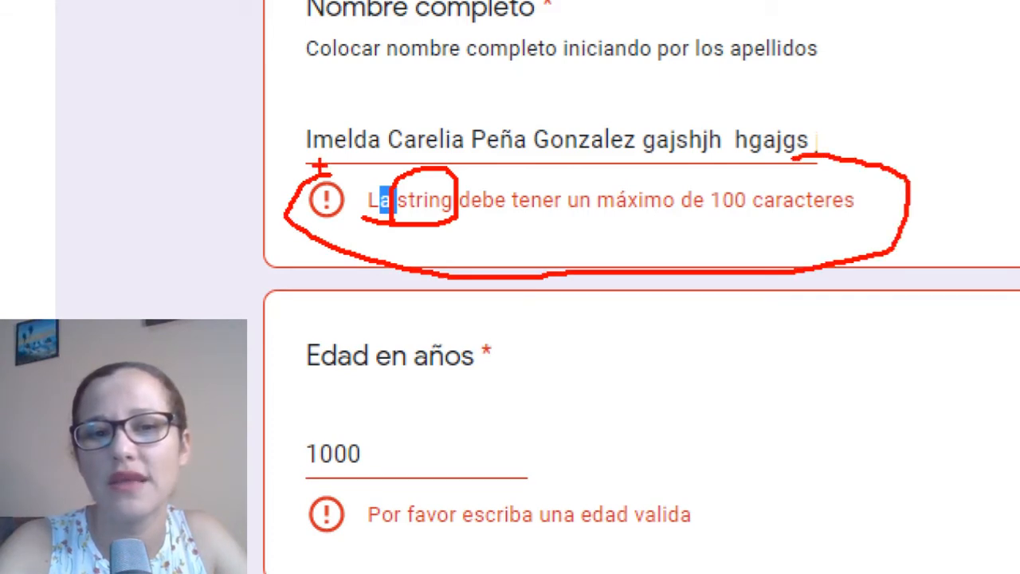
{"action": "left_click_drag", "start_coordinate": [327, 168], "coordinate": [304, 169]}
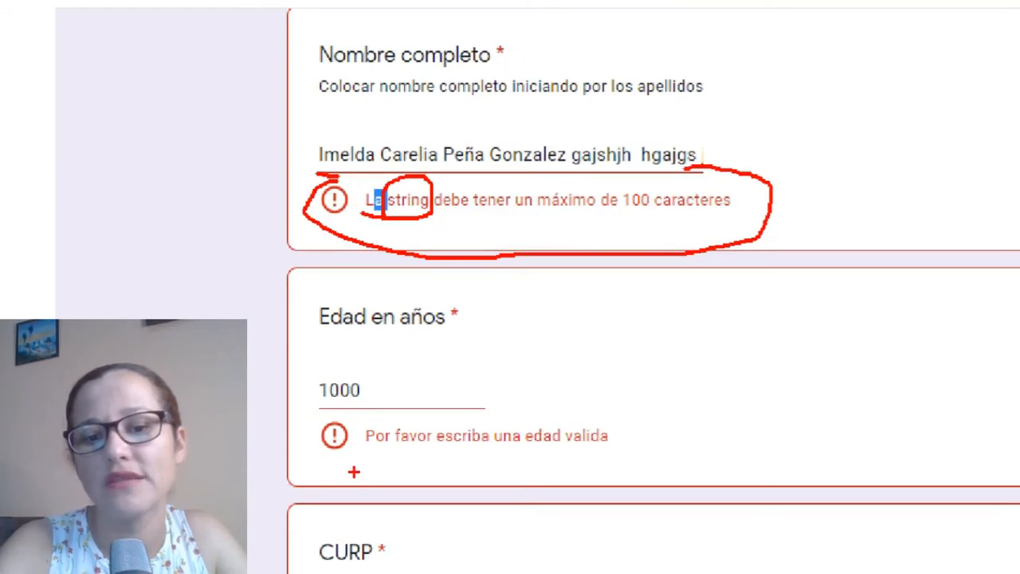
{"action": "left_click_drag", "start_coordinate": [371, 468], "coordinate": [642, 460]}
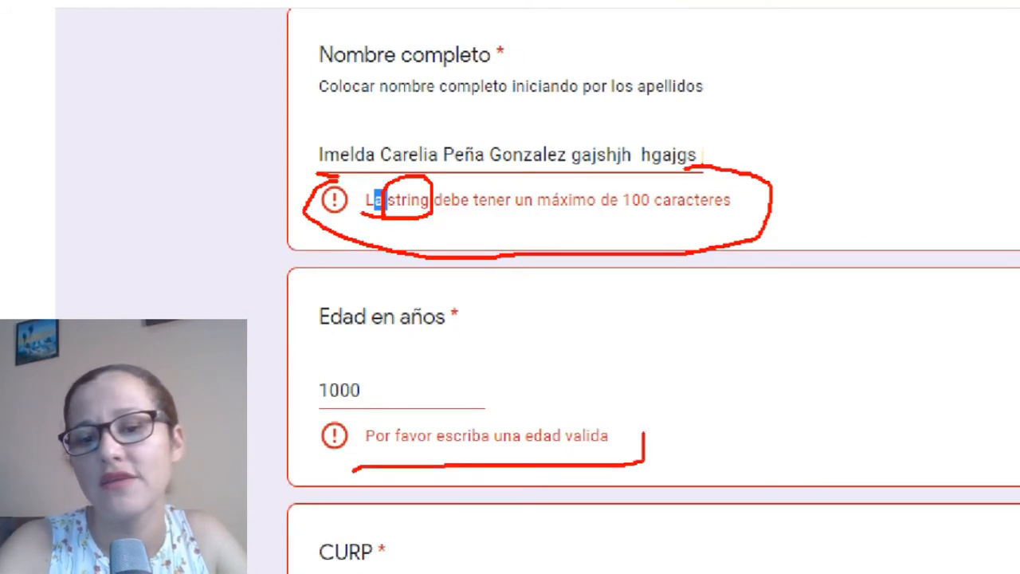
{"action": "key", "text": "Escape"}
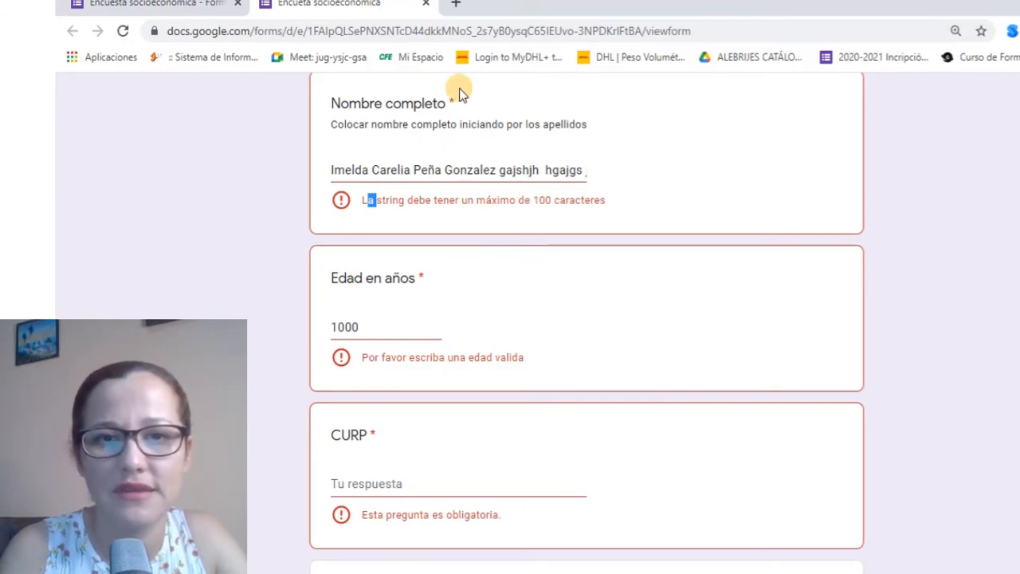
Leave the preview and type the name error message 'El nombre no debe de pasar de 100 letras'
{"action": "left_click", "coordinate": [426, 4]}
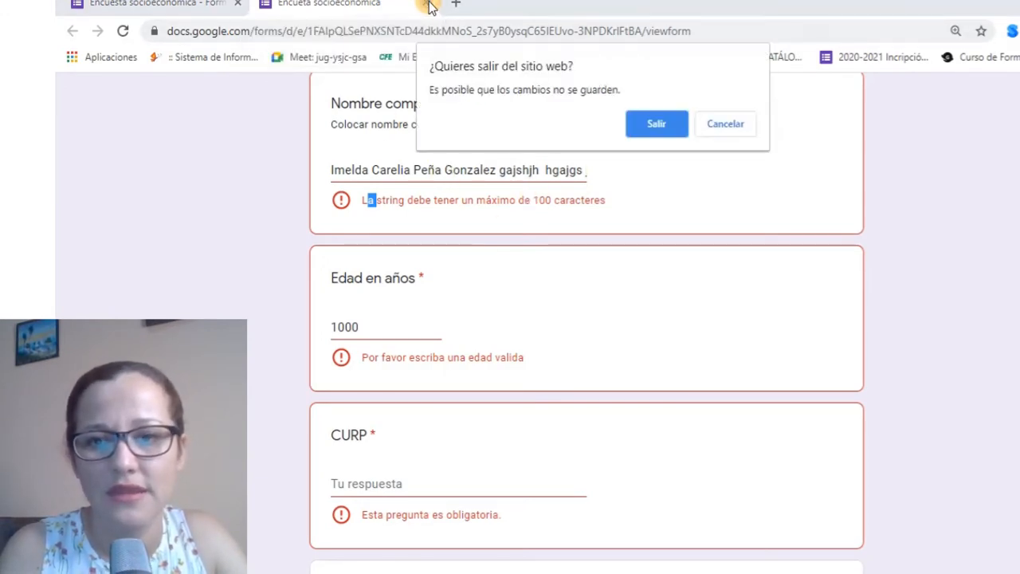
{"action": "left_click", "coordinate": [655, 120]}
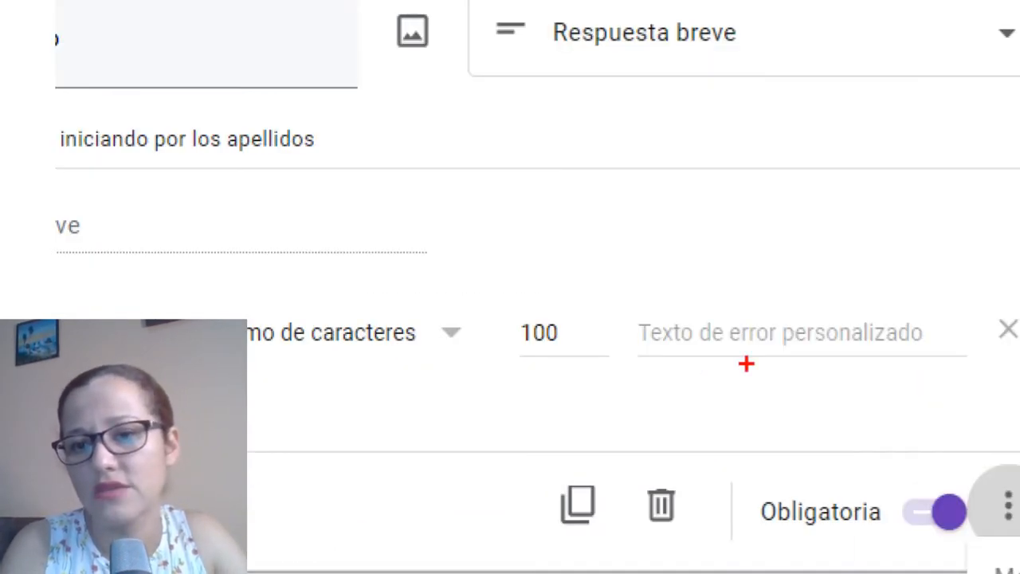
{"action": "left_click_drag", "start_coordinate": [669, 366], "coordinate": [974, 372]}
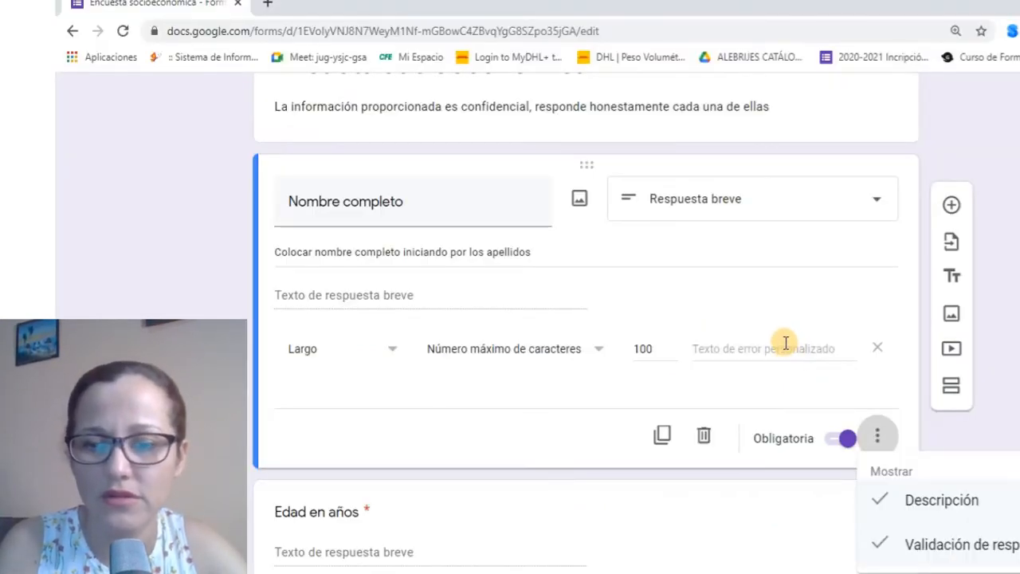
{"action": "left_click", "coordinate": [784, 348]}
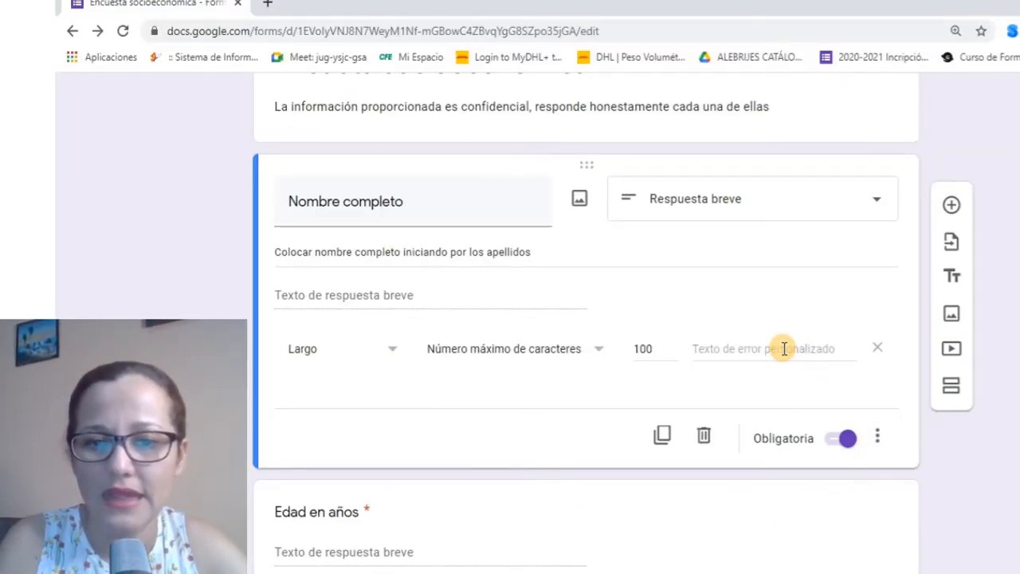
{"action": "left_click", "coordinate": [784, 348]}
{"action": "type", "text": "El nombre"}
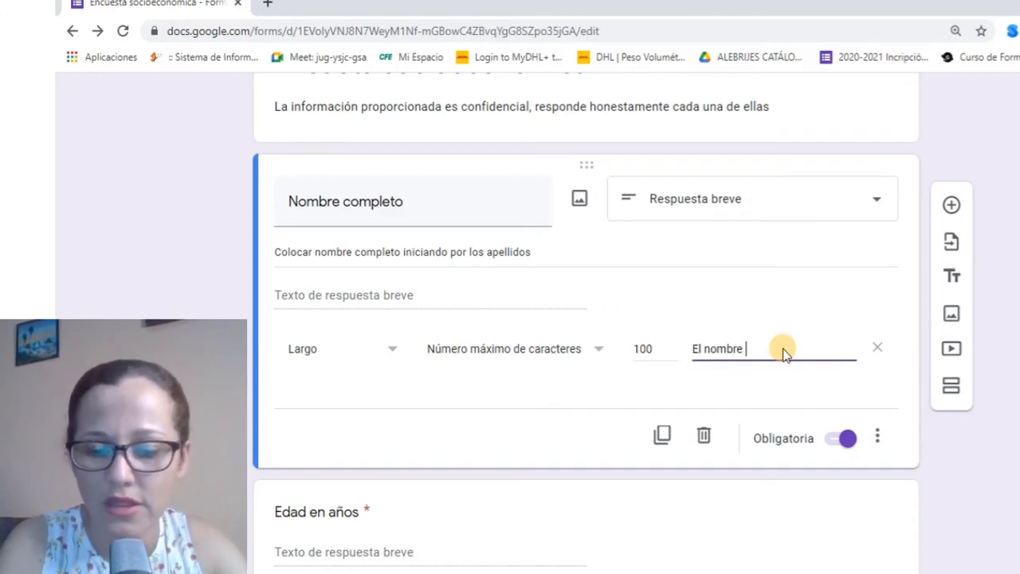
{"action": "type", "text": " no debe de pas"}
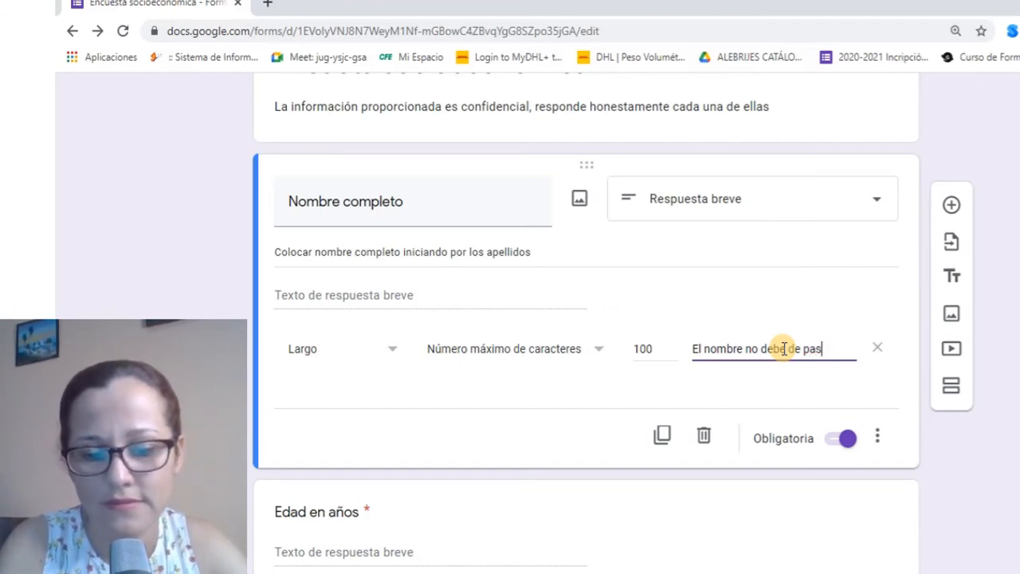
{"action": "type", "text": "100"}
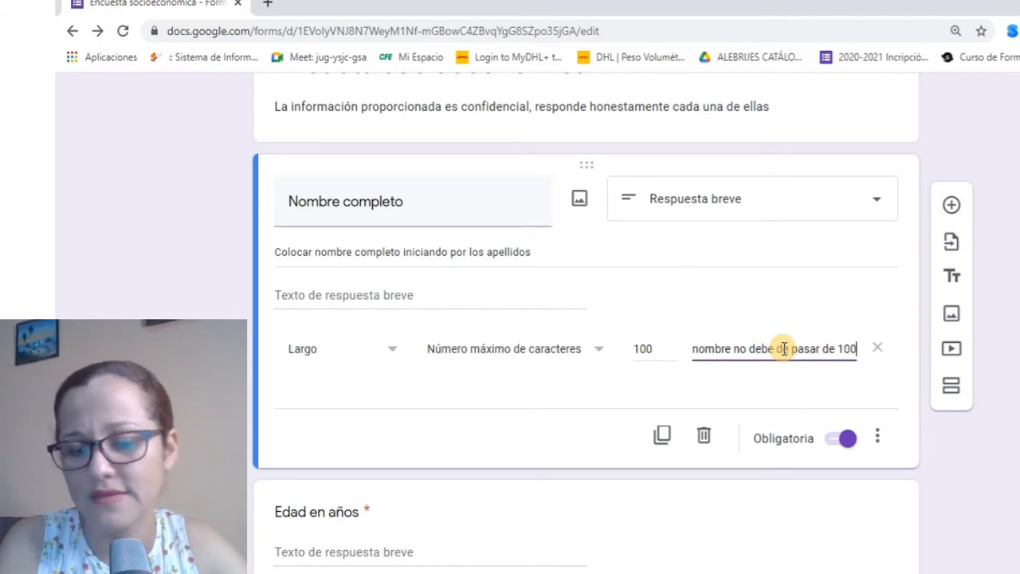
{"action": "type", "text": " letras"}
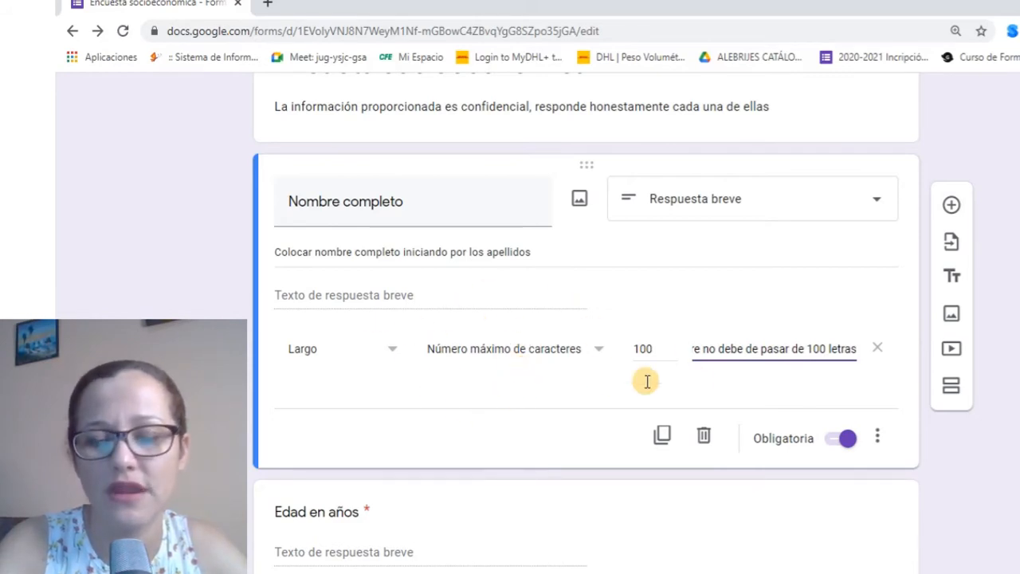
Turn on response validation for the CURP question
{"action": "scroll", "coordinate": [463, 322], "scroll_direction": "down", "scroll_amount": 2}
{"action": "left_click", "coordinate": [463, 326]}
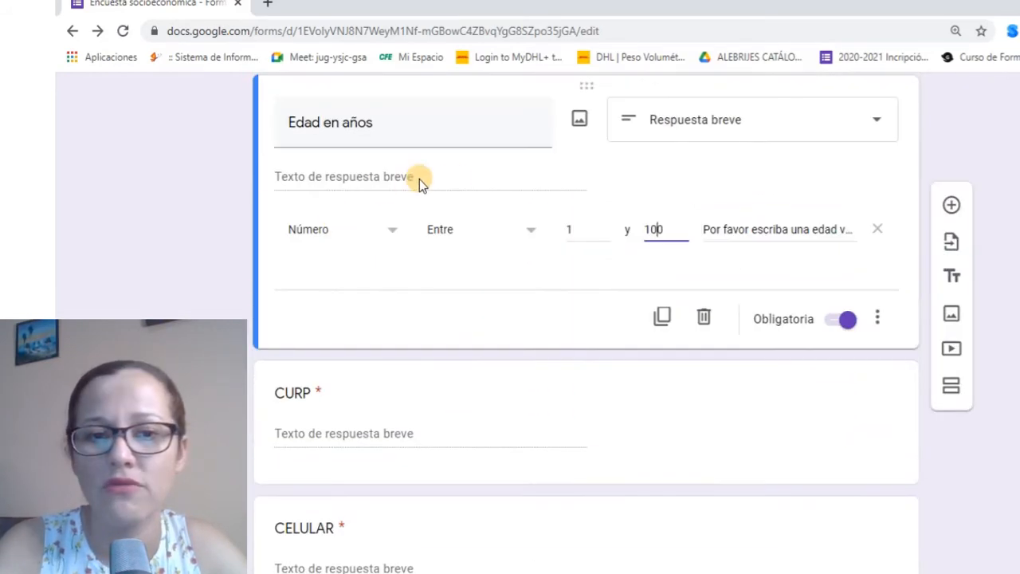
{"action": "scroll", "coordinate": [459, 428], "scroll_direction": "down", "scroll_amount": 1}
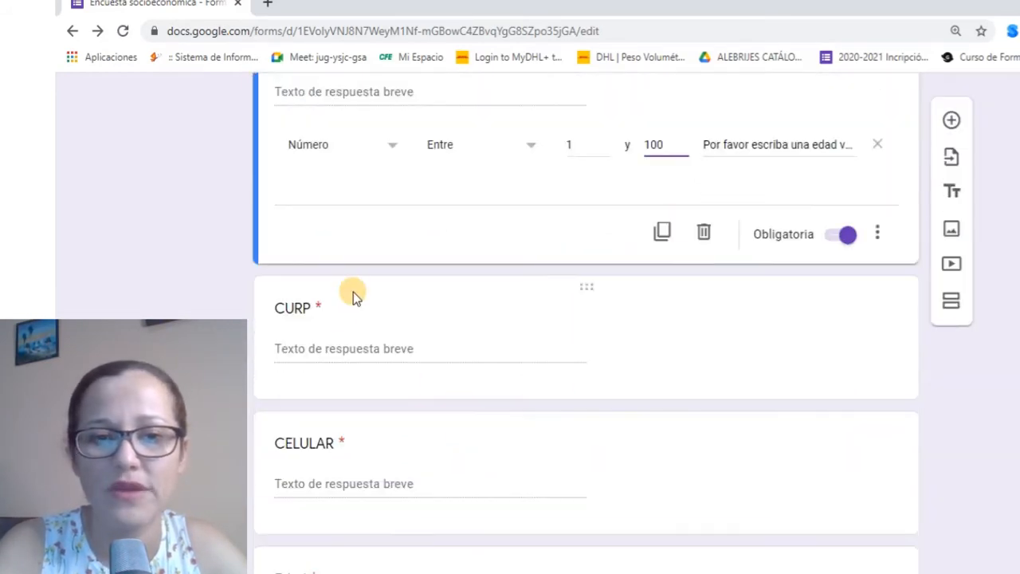
{"action": "left_click", "coordinate": [353, 296]}
{"action": "left_click", "coordinate": [877, 313]}
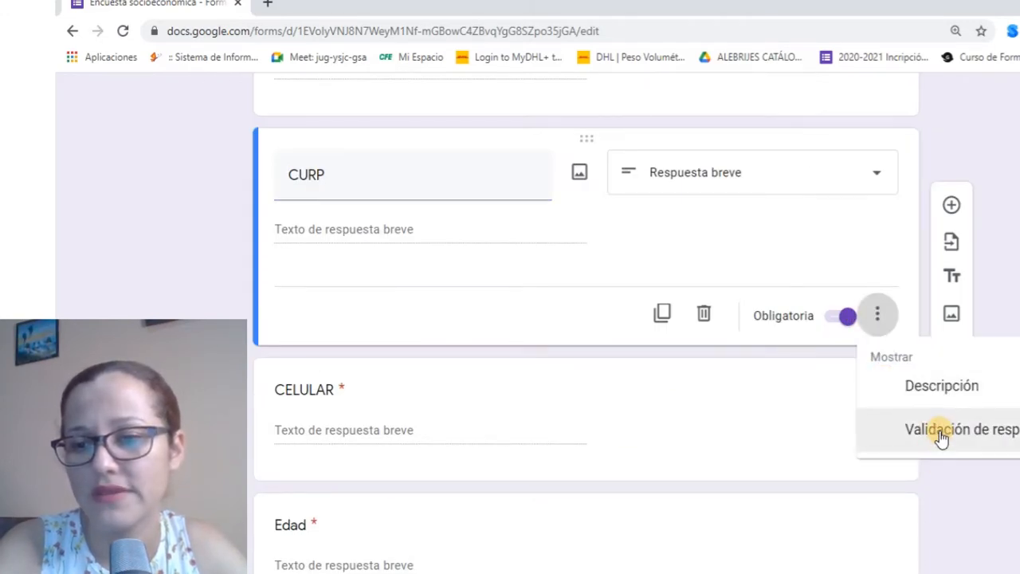
{"action": "left_click", "coordinate": [939, 431]}
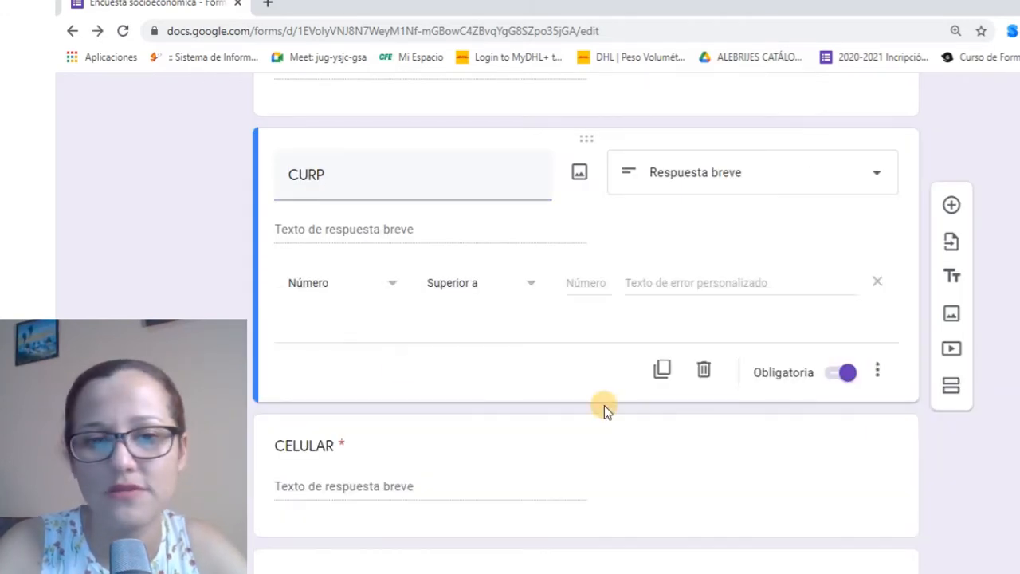
Set CURP validation to Largo with a minimum of 18 characters
{"action": "left_click", "coordinate": [388, 285]}
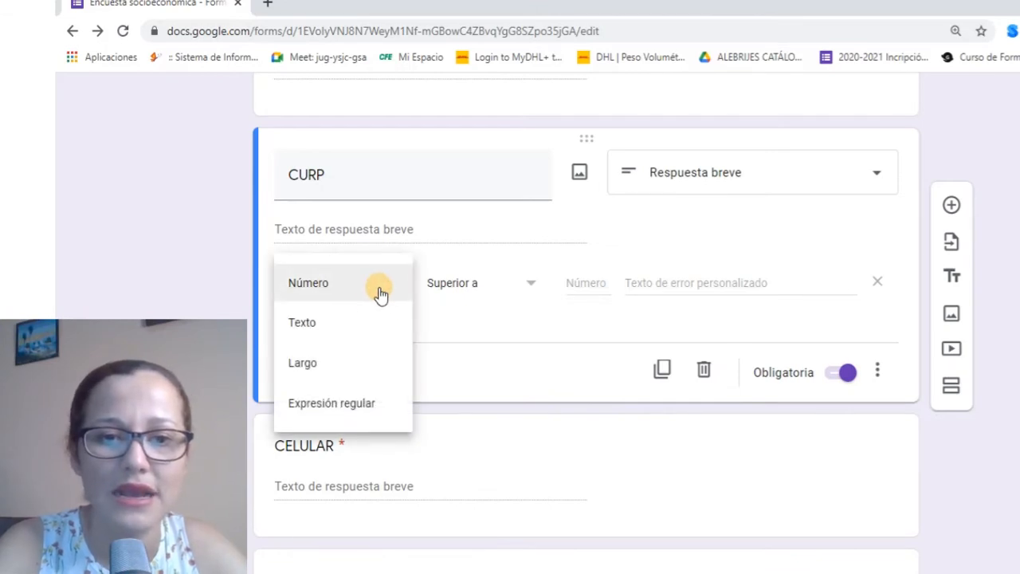
{"action": "left_click", "coordinate": [364, 333]}
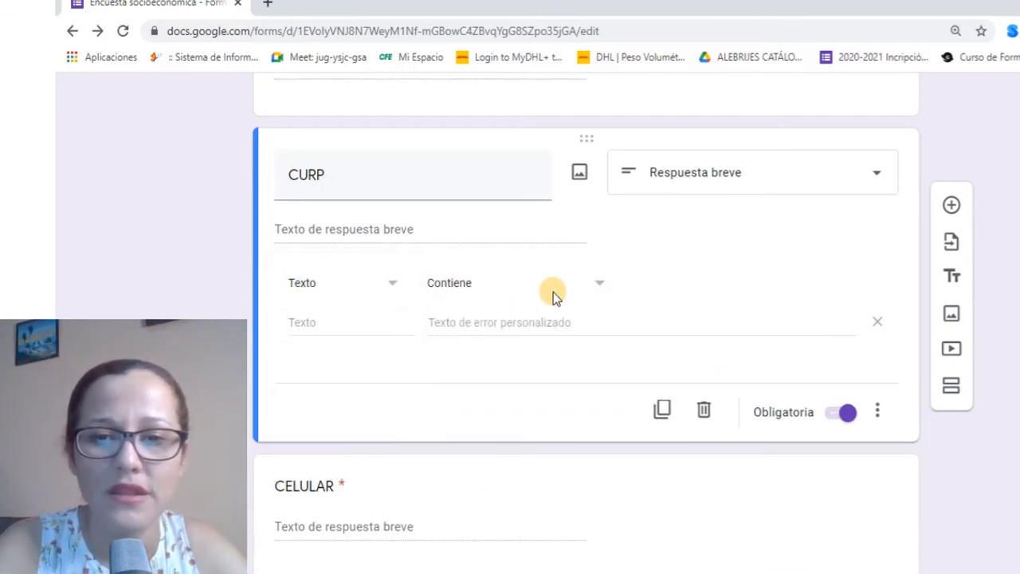
{"action": "left_click", "coordinate": [594, 288]}
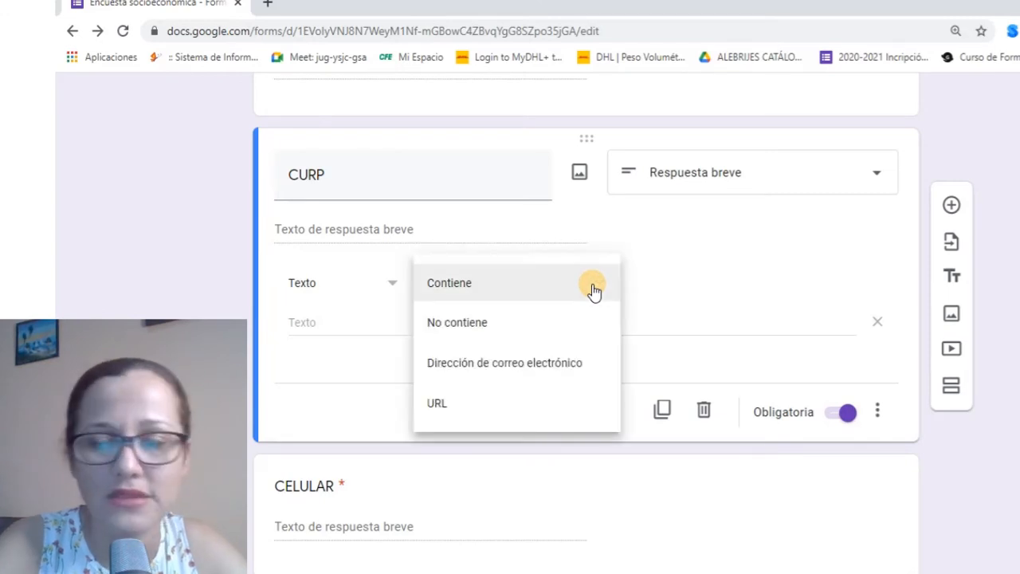
{"action": "left_click", "coordinate": [592, 284]}
{"action": "left_click", "coordinate": [390, 283]}
{"action": "left_click", "coordinate": [390, 284]}
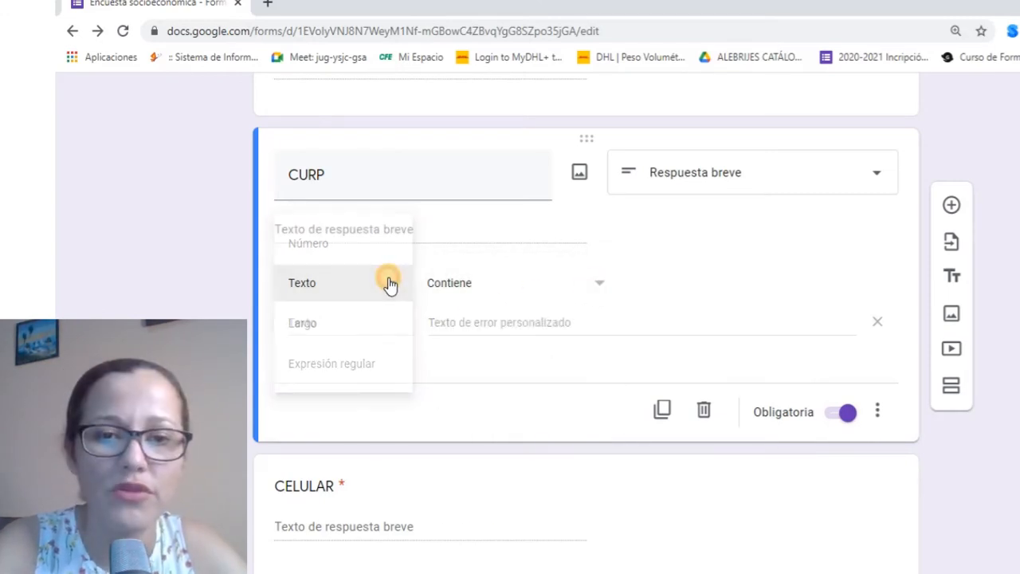
{"action": "left_click", "coordinate": [387, 282]}
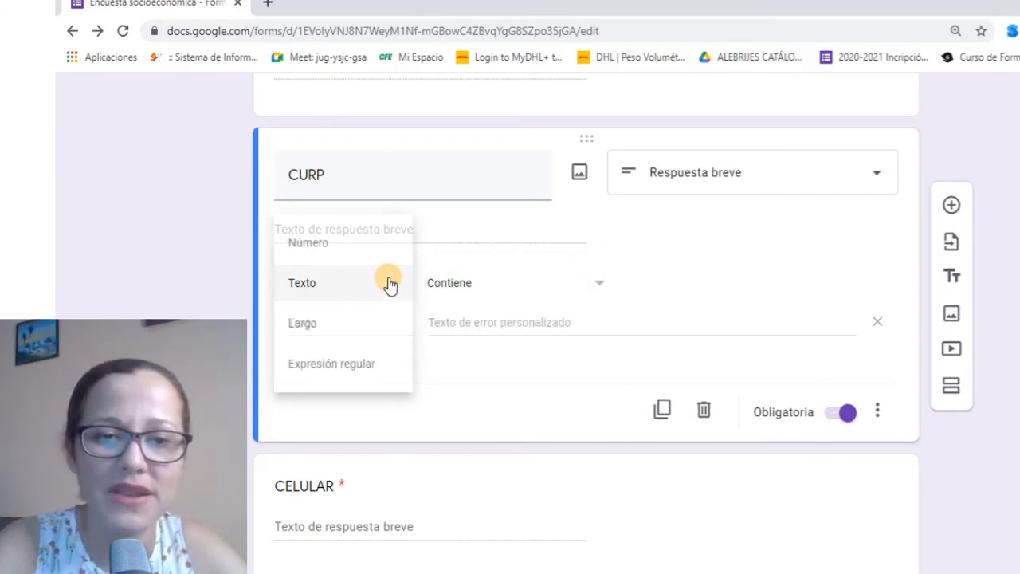
{"action": "left_click", "coordinate": [365, 325]}
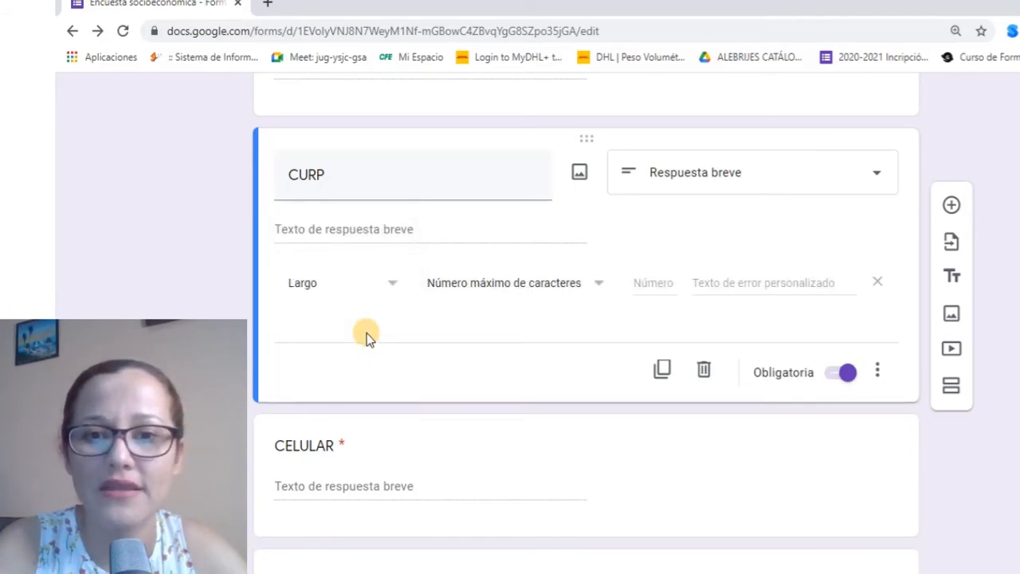
{"action": "left_click", "coordinate": [601, 287]}
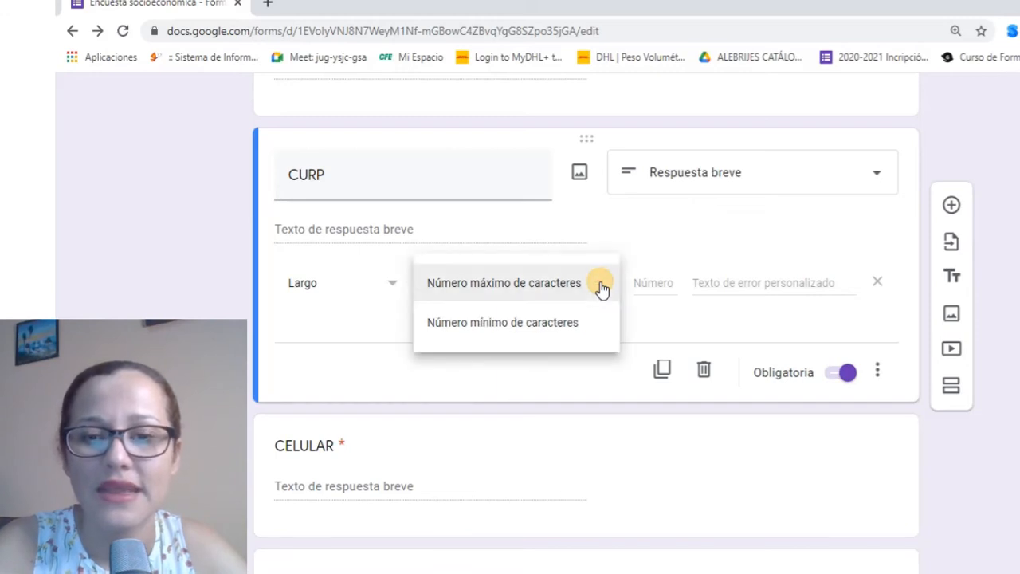
{"action": "left_click", "coordinate": [571, 325]}
{"action": "left_click", "coordinate": [638, 282]}
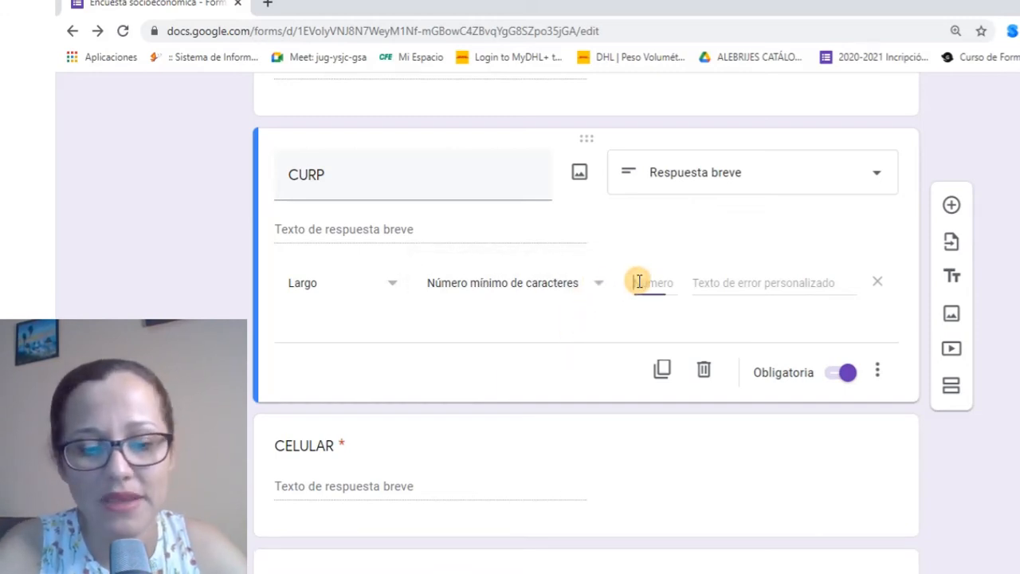
{"action": "type", "text": "18"}
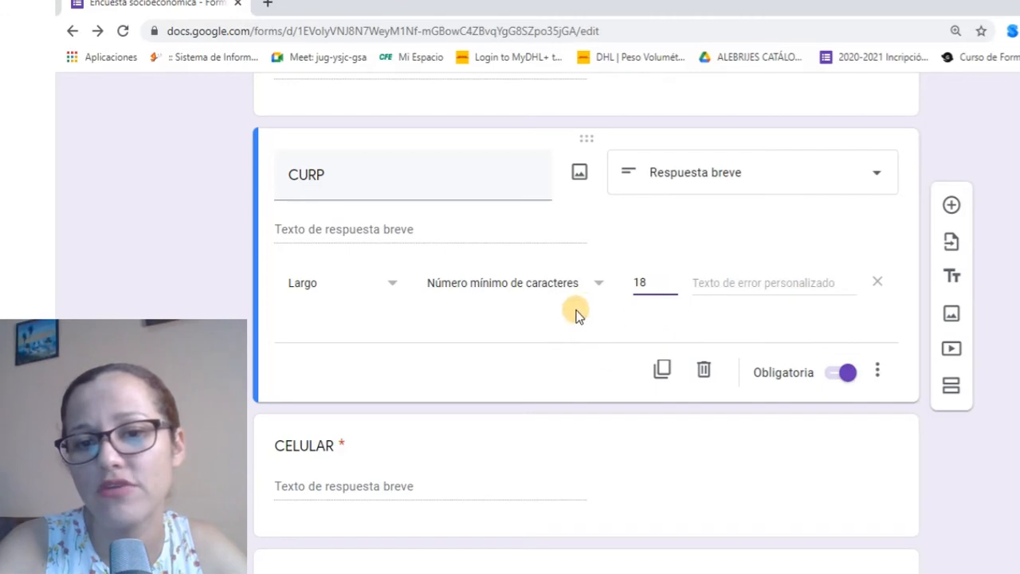
Enter the CURP error message 'Por favor CURP completa con omonimia'
{"action": "left_click", "coordinate": [757, 285]}
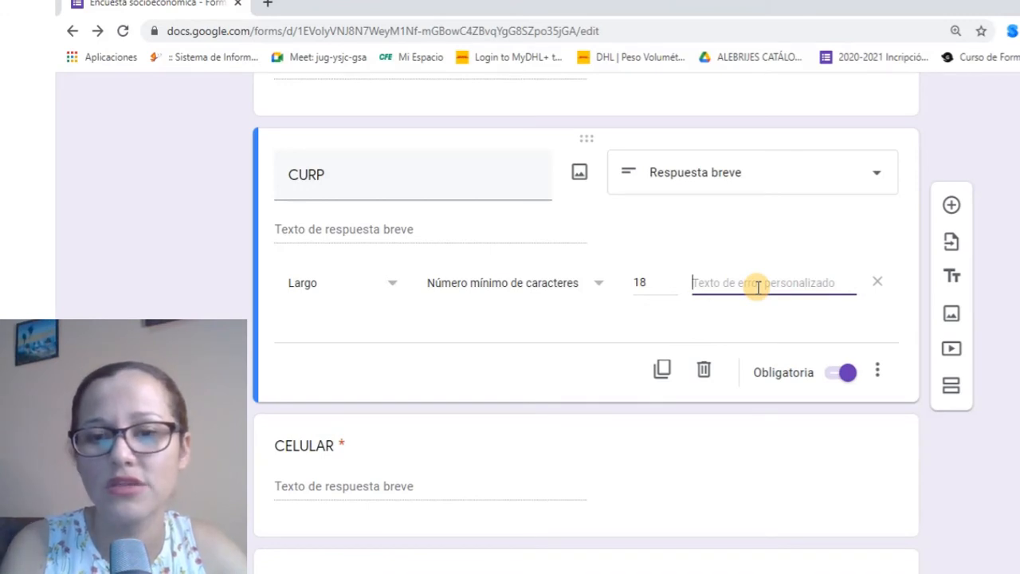
{"action": "type", "text": "P"}
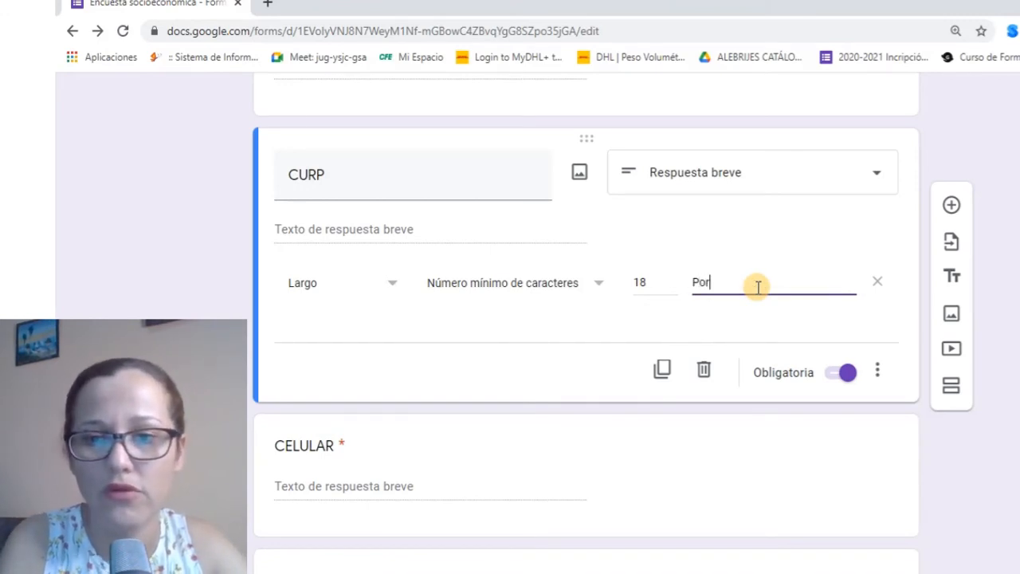
{"action": "type", "text": "or"}
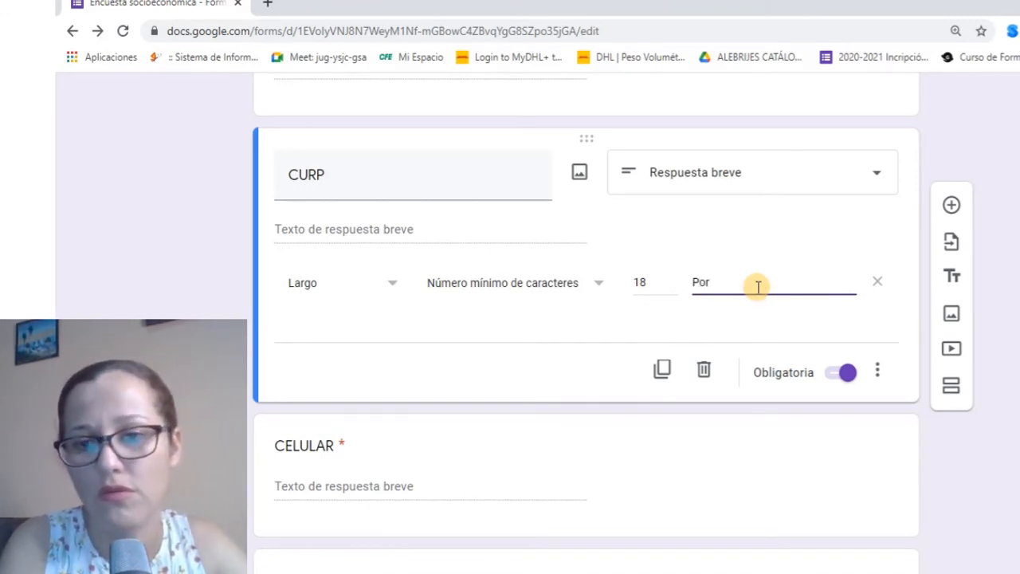
{"action": "type", "text": " favor CURP completa"}
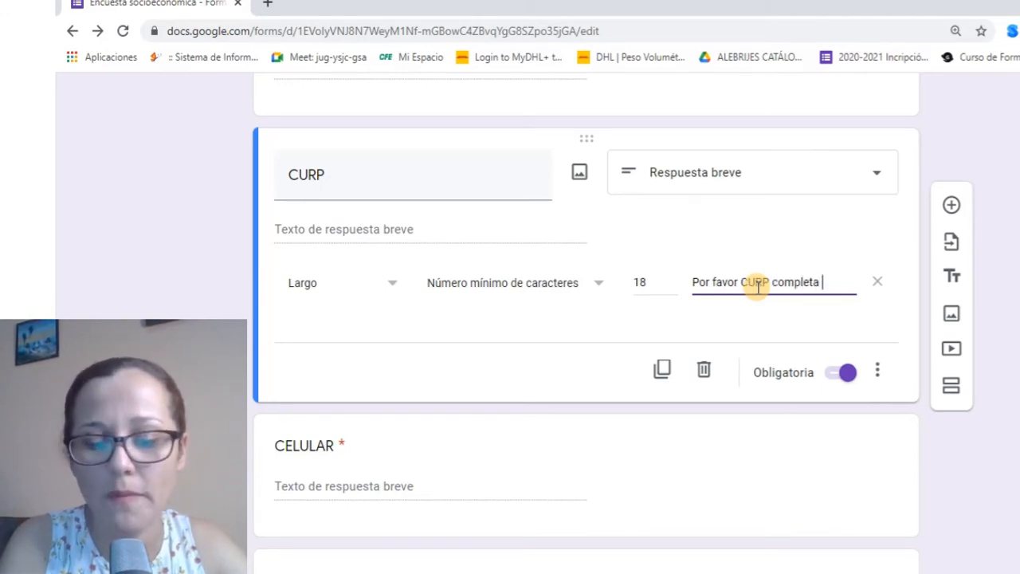
{"action": "type", "text": " con omonimia"}
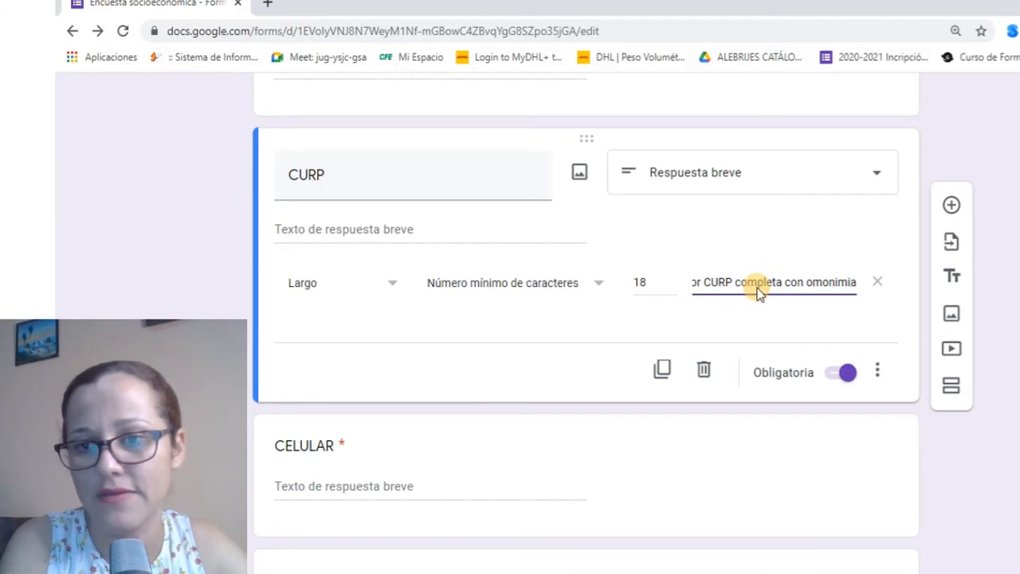
{"action": "left_click", "coordinate": [565, 325]}
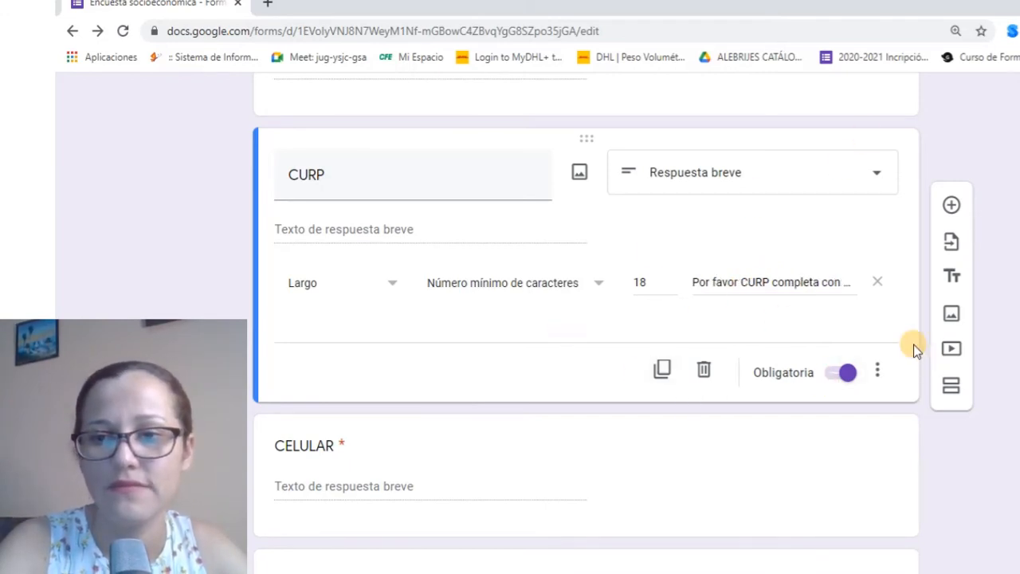
{"action": "scroll", "coordinate": [913, 345], "scroll_direction": "up", "scroll_amount": 7}
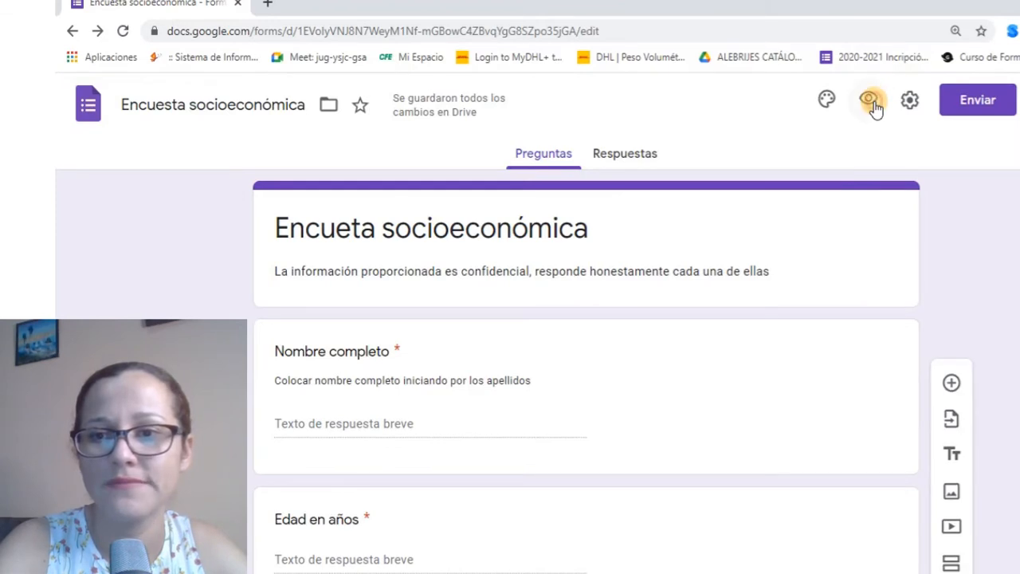
Open the preview and enter an over-long name and an age of 2
{"action": "left_click", "coordinate": [870, 101]}
{"action": "scroll", "coordinate": [430, 285], "scroll_direction": "up", "scroll_amount": 2}
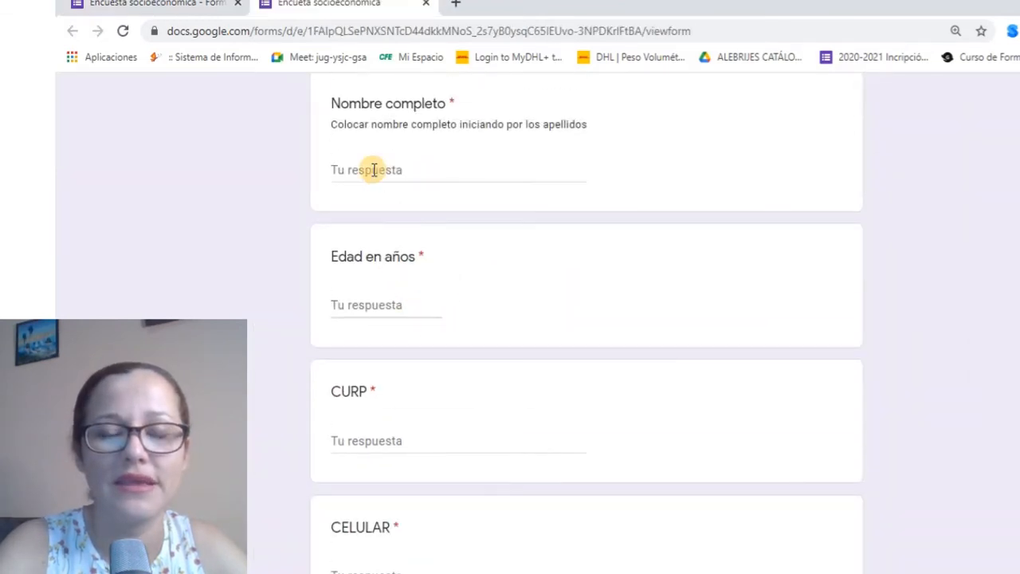
{"action": "type", "text": "sd"}
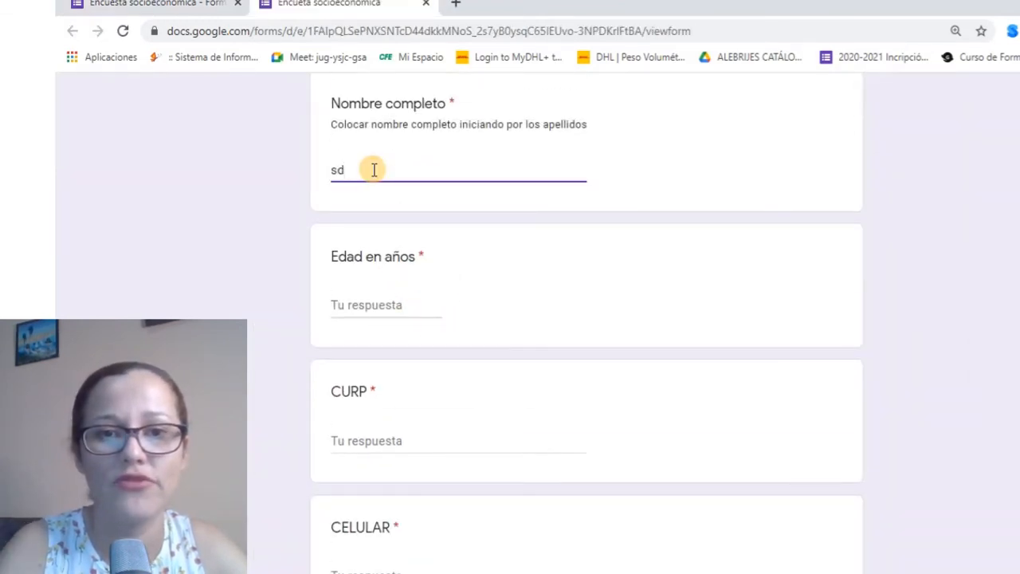
{"action": "type", "text": "nsjndonsondsob  dhs"}
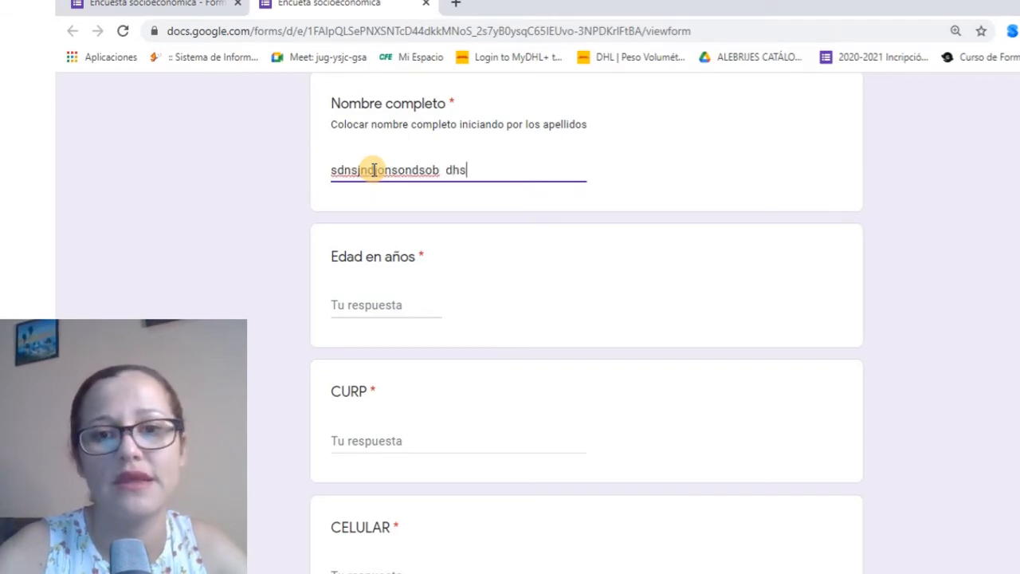
{"action": "type", "text": "oihad ihad dsi dsih dsi dsi dsids idjs sid sdij ds"}
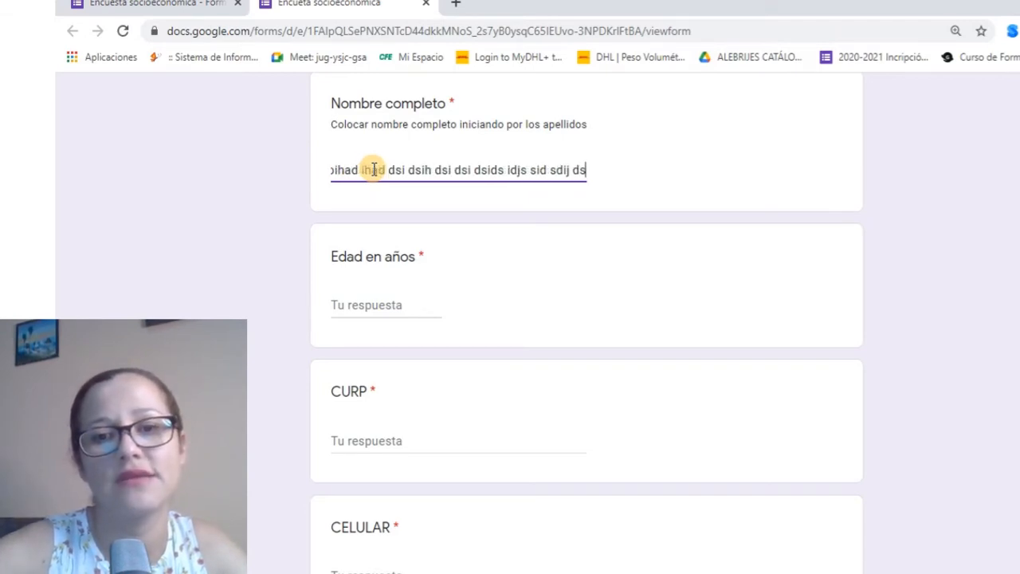
{"action": "type", "text": "ijds ijds isdjdisj dsidsi ds"}
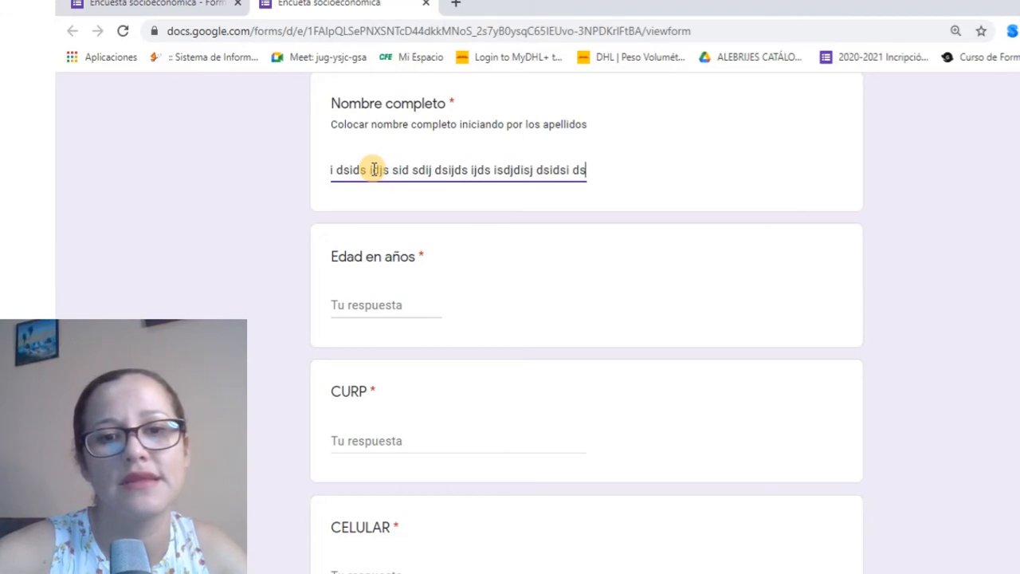
{"action": "type", "text": "ijds ijds ijds"}
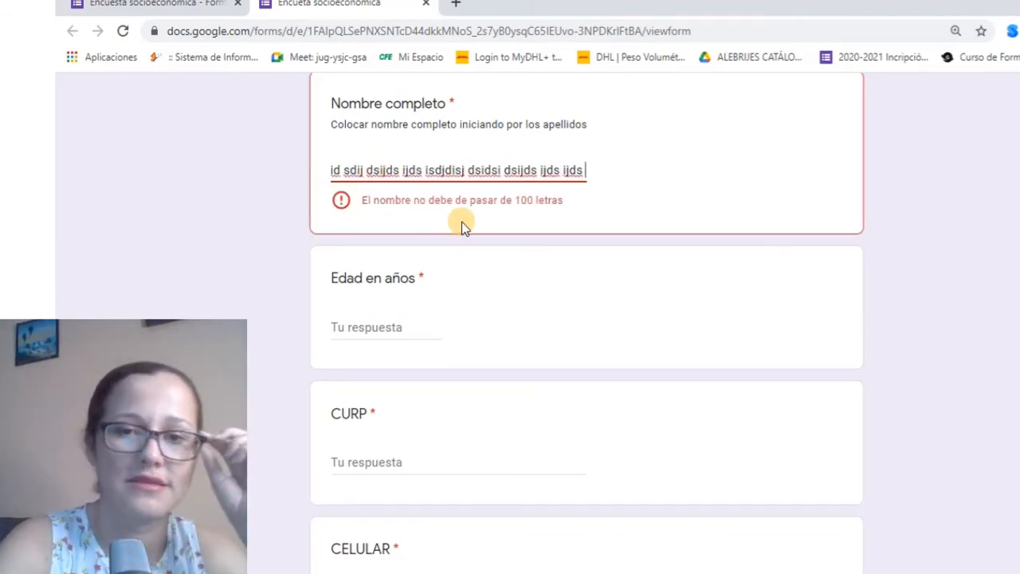
{"action": "left_click", "coordinate": [390, 333]}
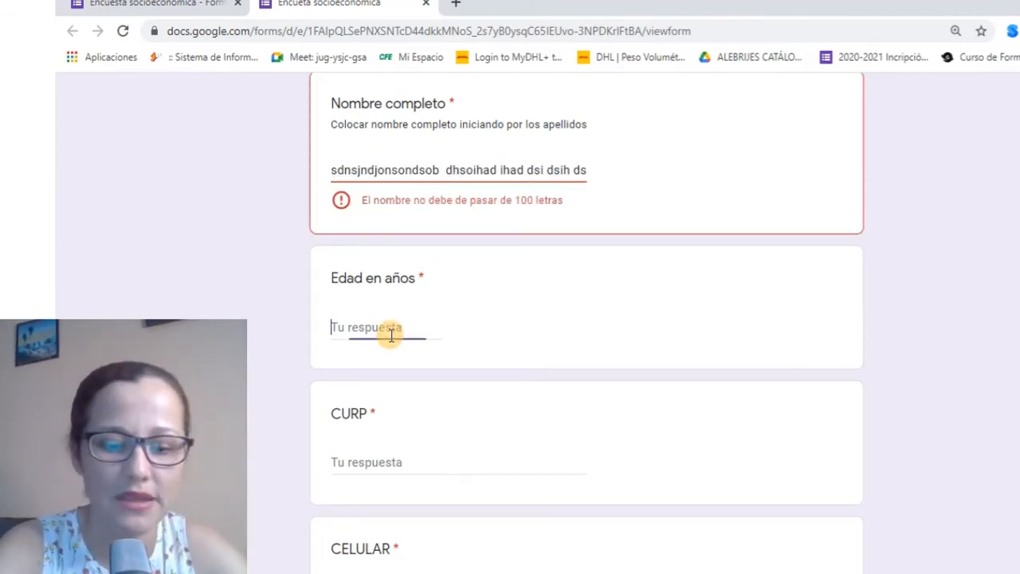
{"action": "type", "text": "222"}
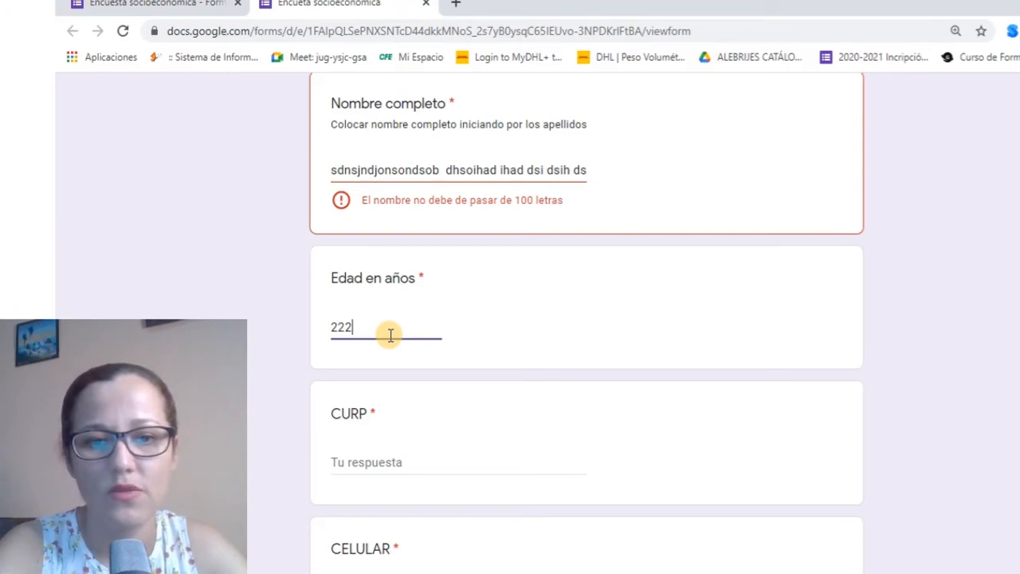
Enter 'zcsdszdsad' as CURP and move to CELULAR to trigger the CURP check
{"action": "scroll", "coordinate": [468, 384], "scroll_direction": "down", "scroll_amount": 2}
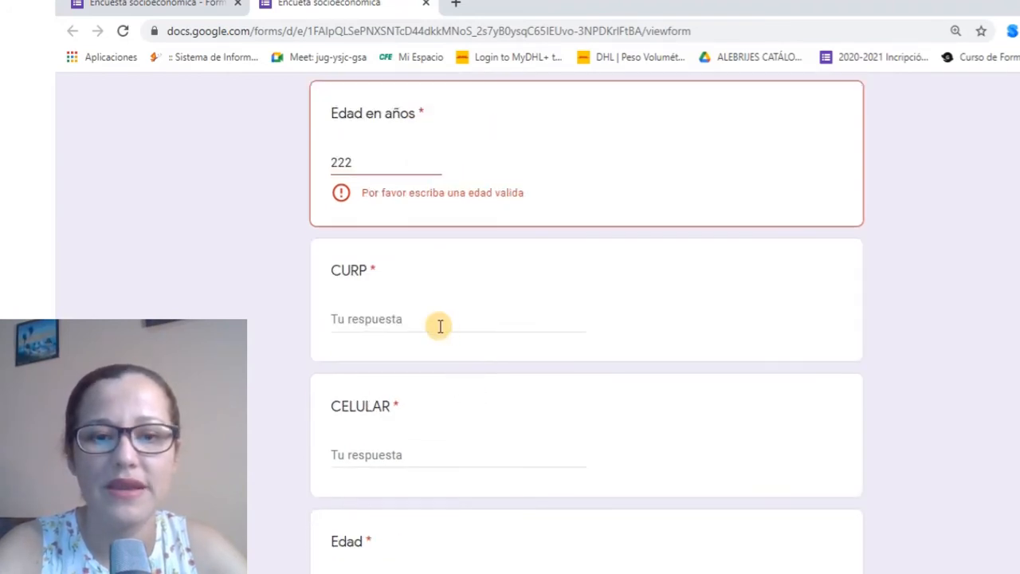
{"action": "left_click", "coordinate": [440, 325]}
{"action": "type", "text": "zcsdszdsad"}
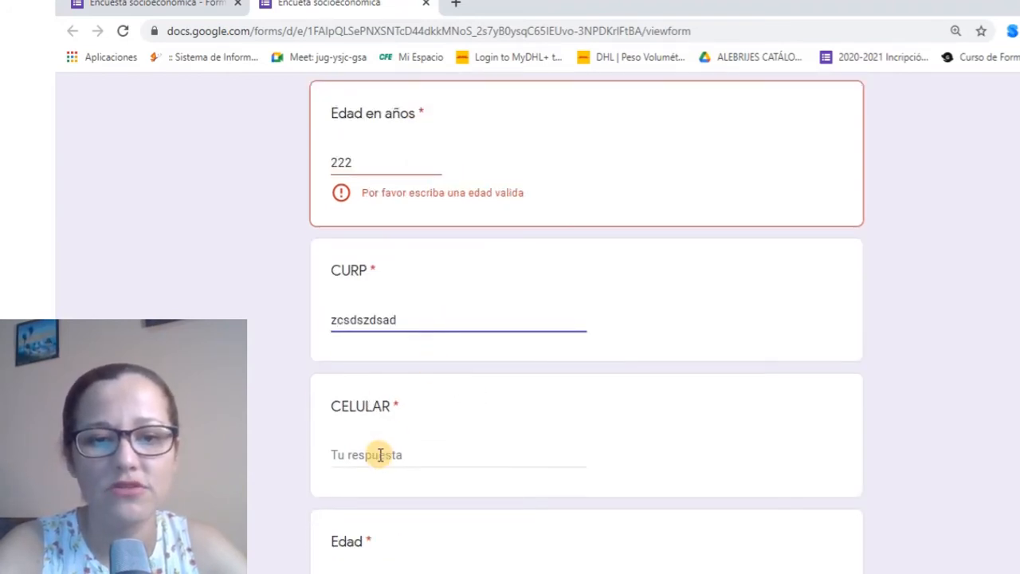
{"action": "left_click", "coordinate": [380, 454]}
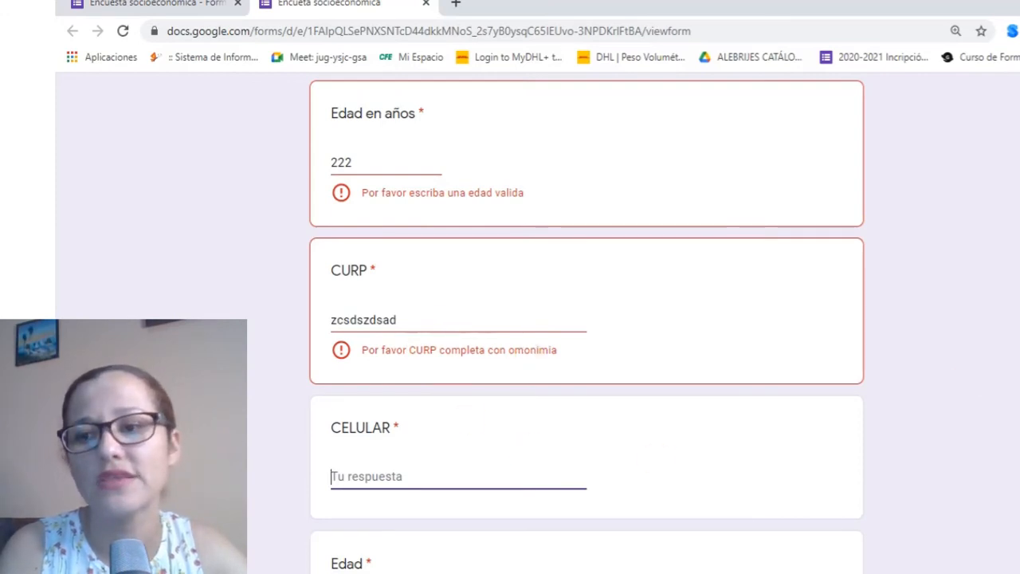
{"action": "scroll", "coordinate": [586, 319], "scroll_direction": "down", "scroll_amount": 2}
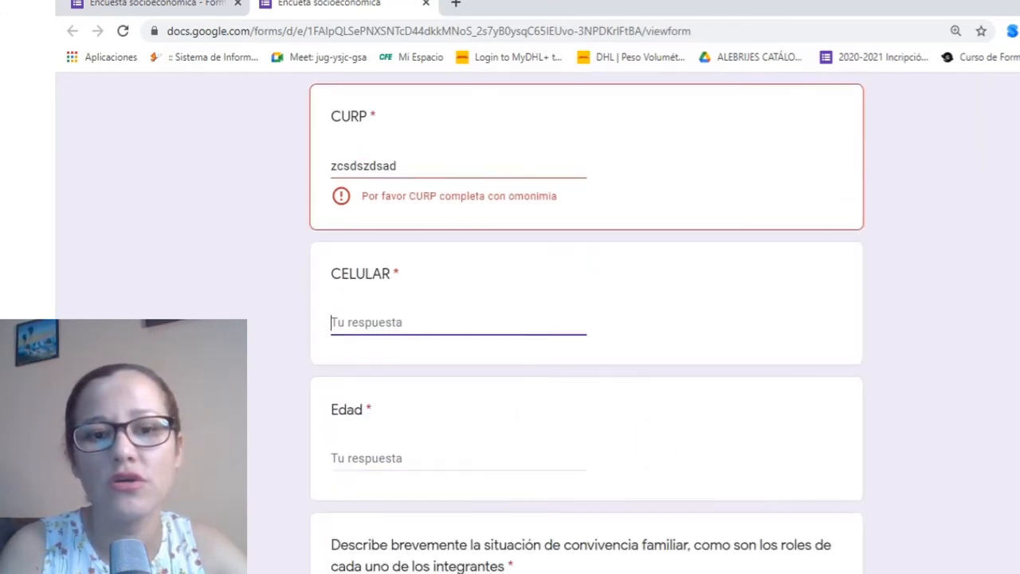
Append 'xxxx' to the CURP answer, trim it back with Backspace, and close the preview
{"action": "left_click", "coordinate": [400, 166]}
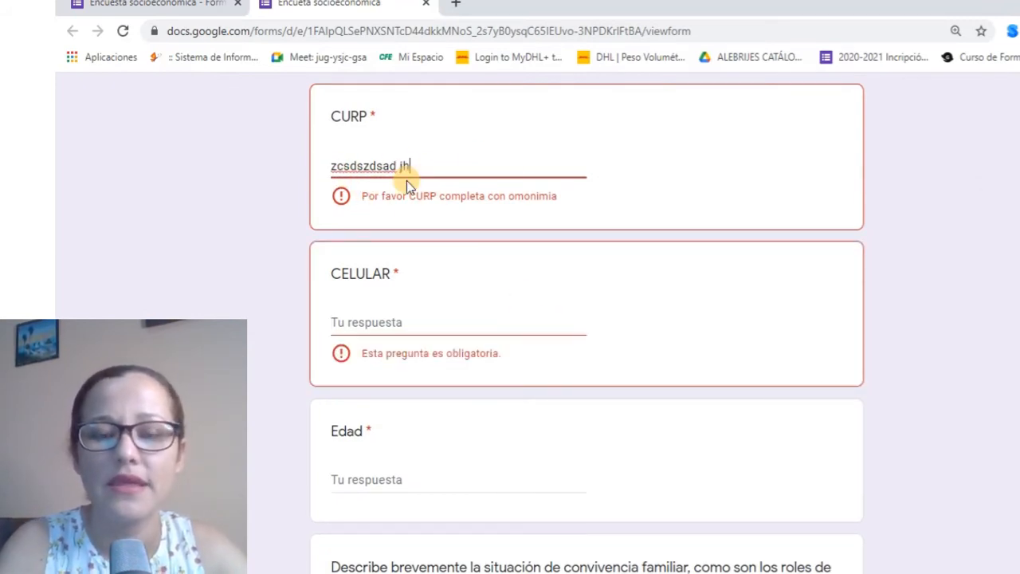
{"action": "type", "text": "xxxx"}
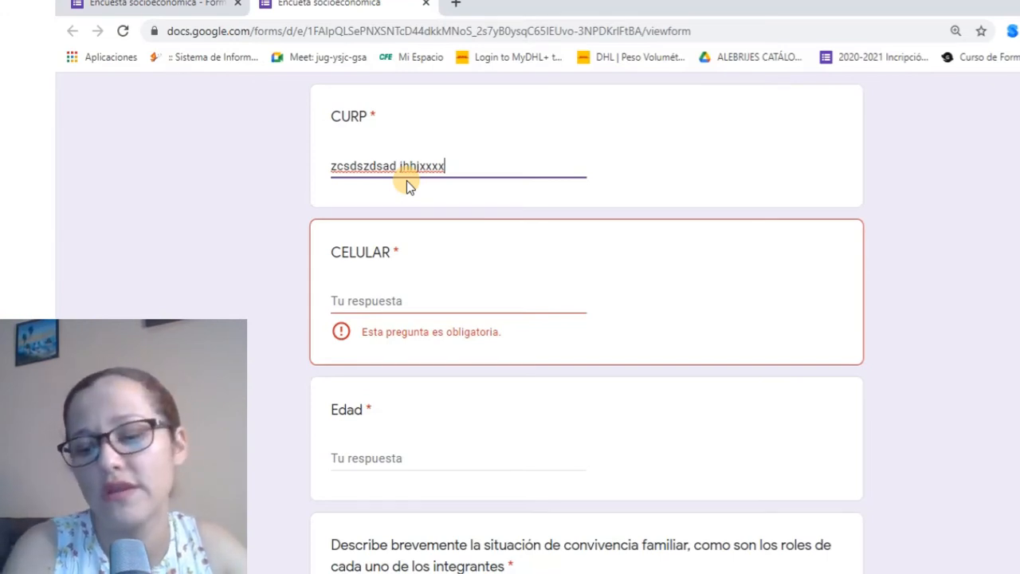
{"action": "key", "text": "BackSpace"}
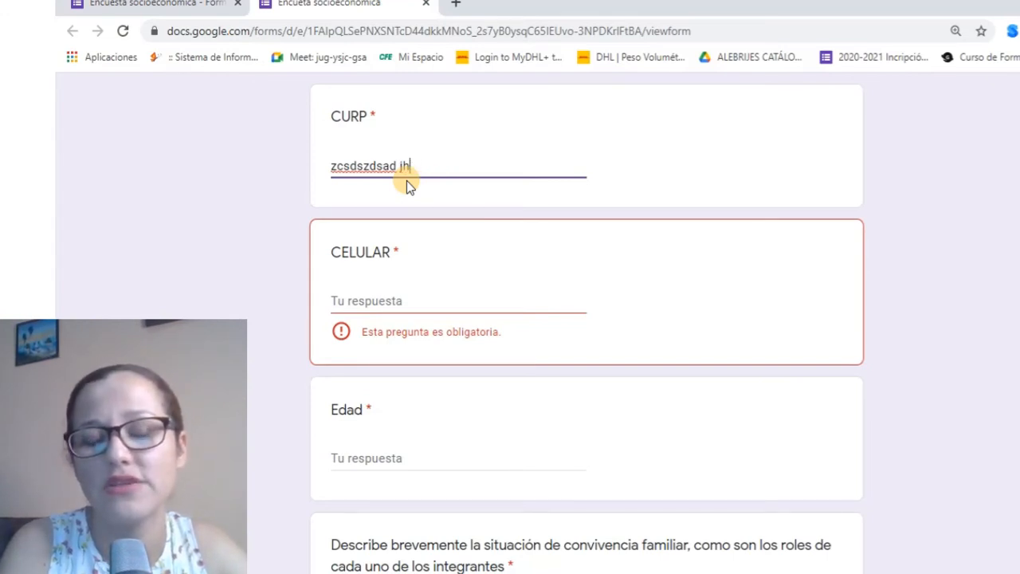
{"action": "key", "text": "BackSpace"}
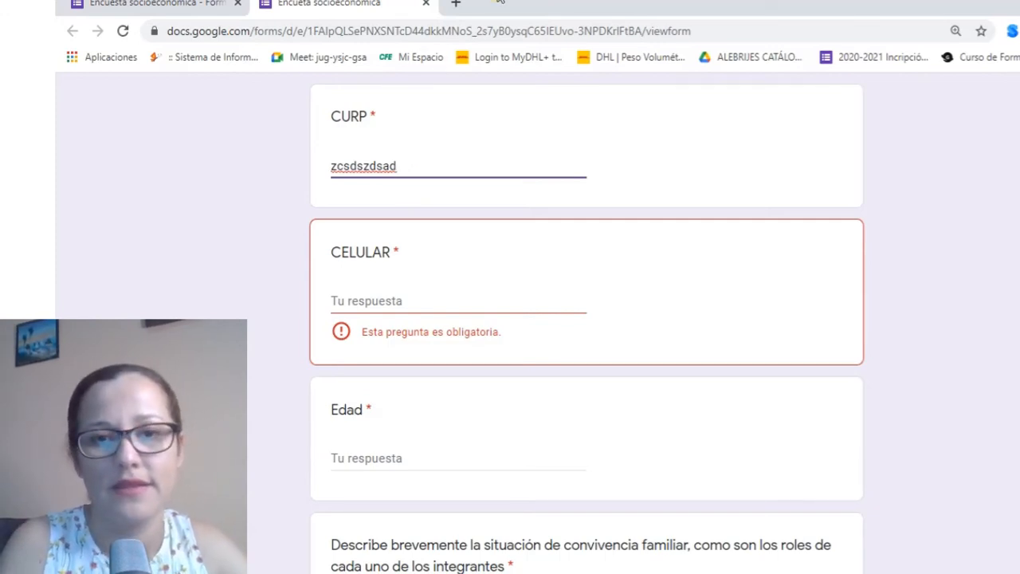
{"action": "left_click", "coordinate": [425, 9]}
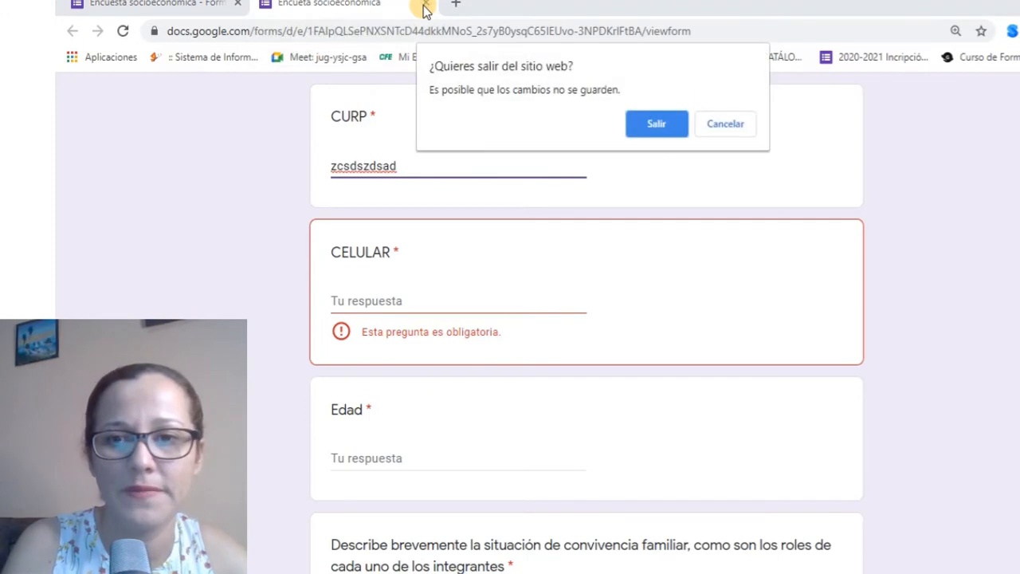
Leave the preview tab without keeping the test answers and return to the survey editor
{"action": "left_click", "coordinate": [655, 123]}
{"action": "left_click", "coordinate": [883, 504]}
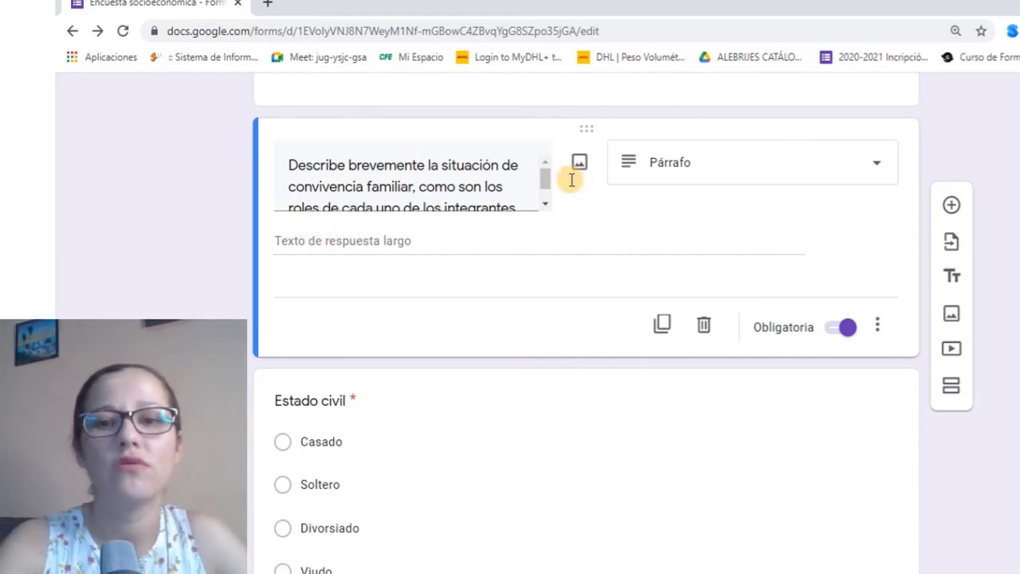
Add Largo response validation requiring at least 50 characters to the family-situation question
{"action": "left_click", "coordinate": [877, 326]}
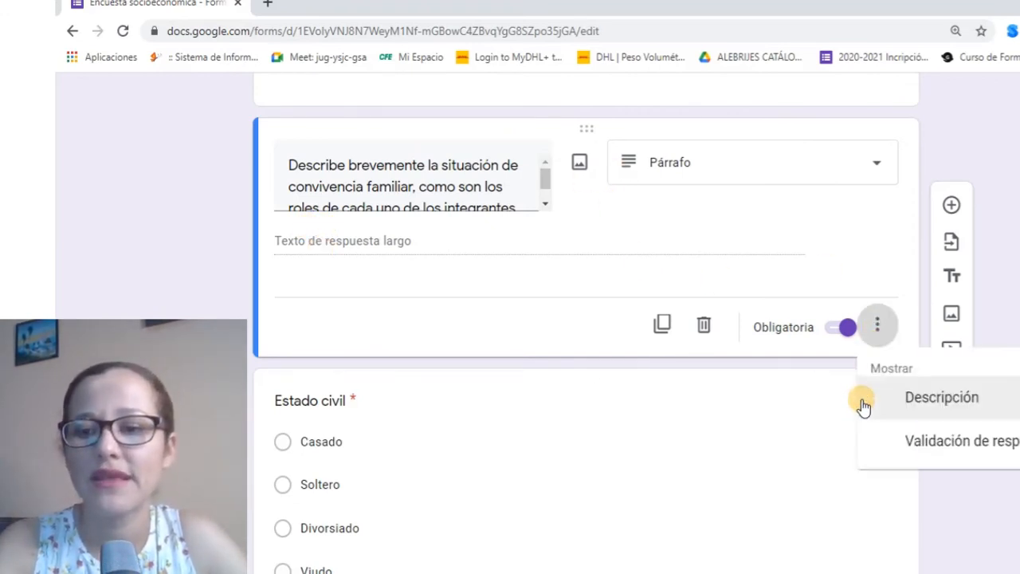
{"action": "left_click", "coordinate": [904, 443]}
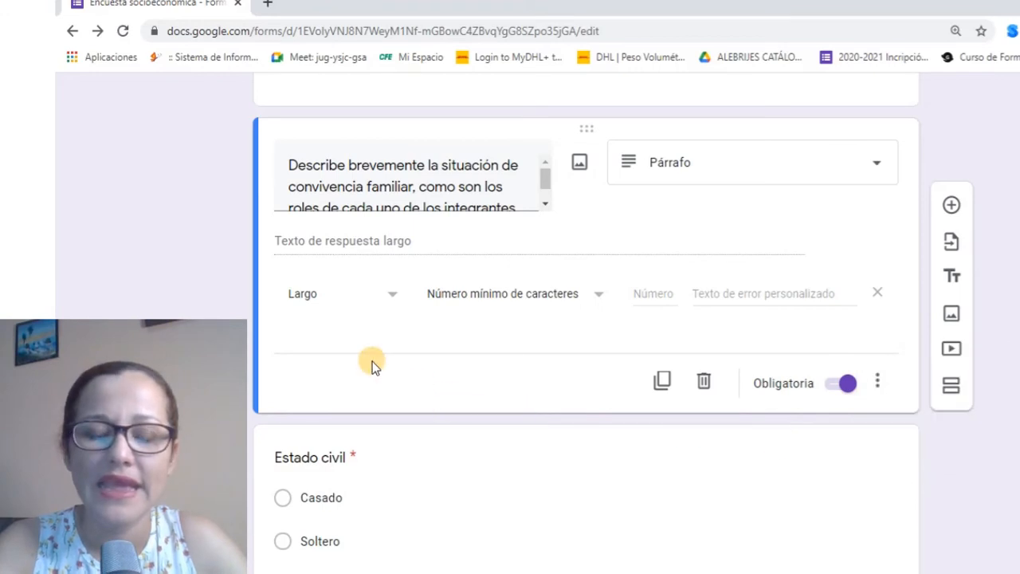
{"action": "left_click", "coordinate": [396, 307]}
{"action": "left_click", "coordinate": [331, 294]}
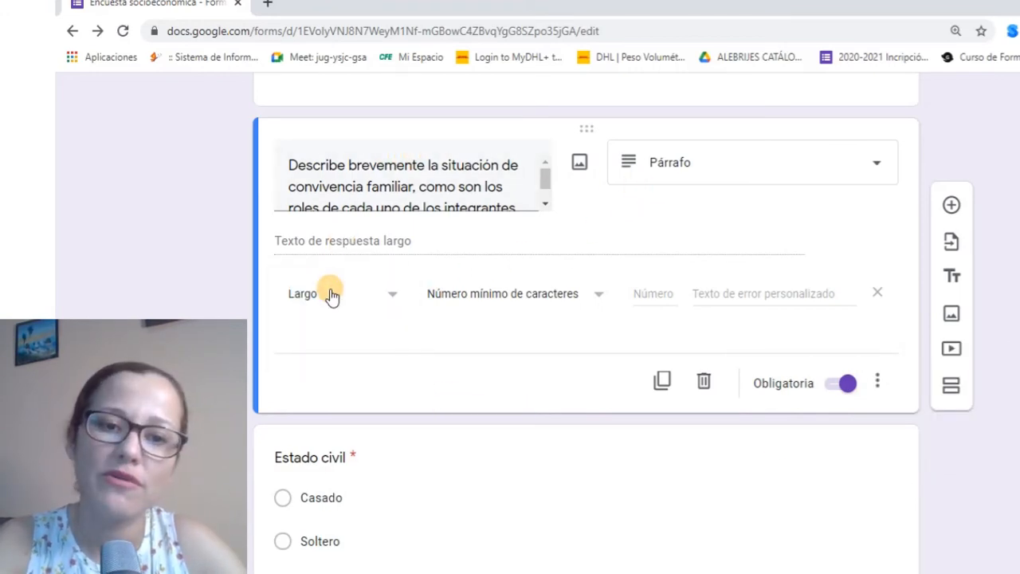
{"action": "left_click", "coordinate": [332, 295]}
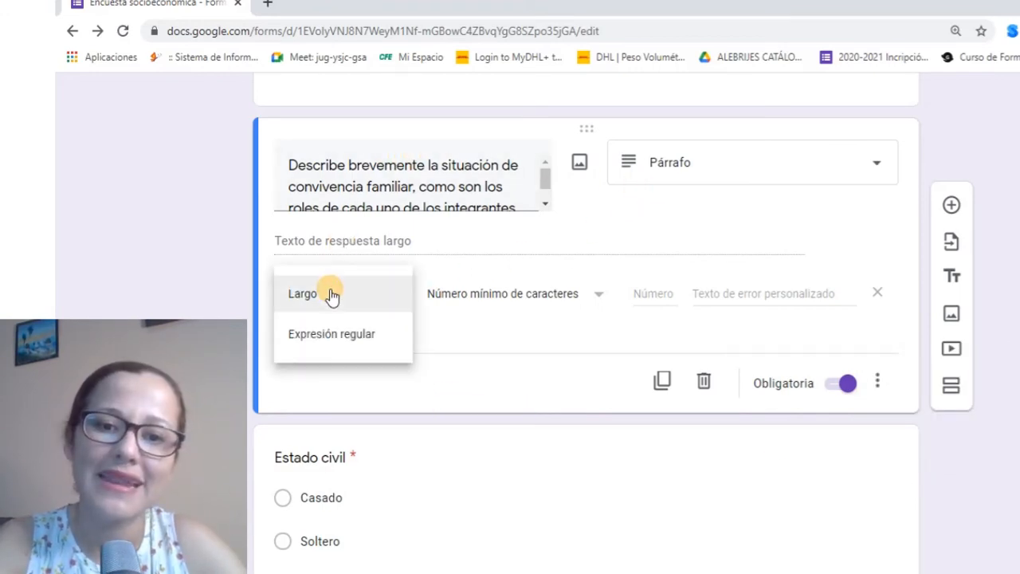
{"action": "left_click", "coordinate": [507, 306]}
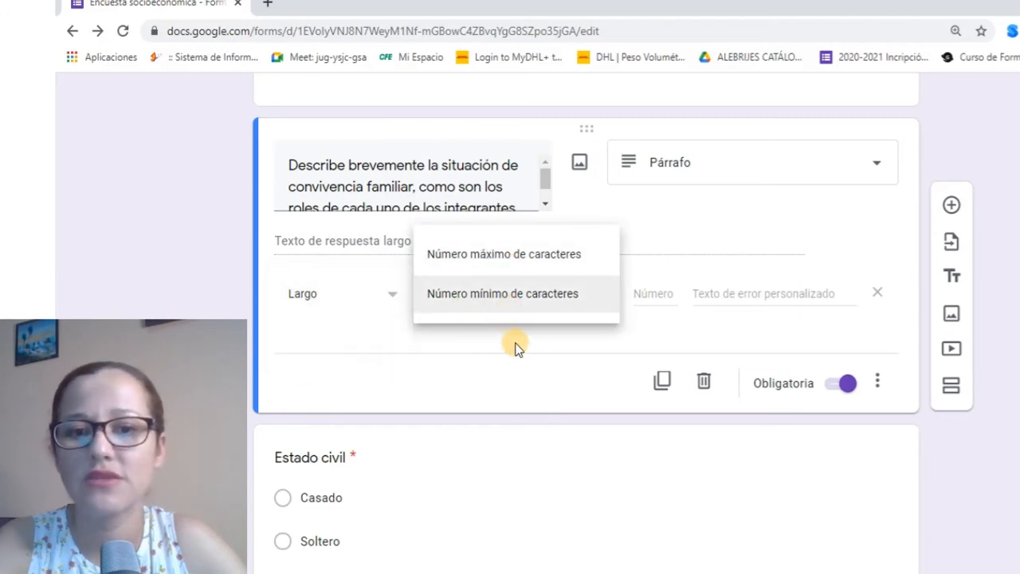
{"action": "left_click", "coordinate": [556, 256]}
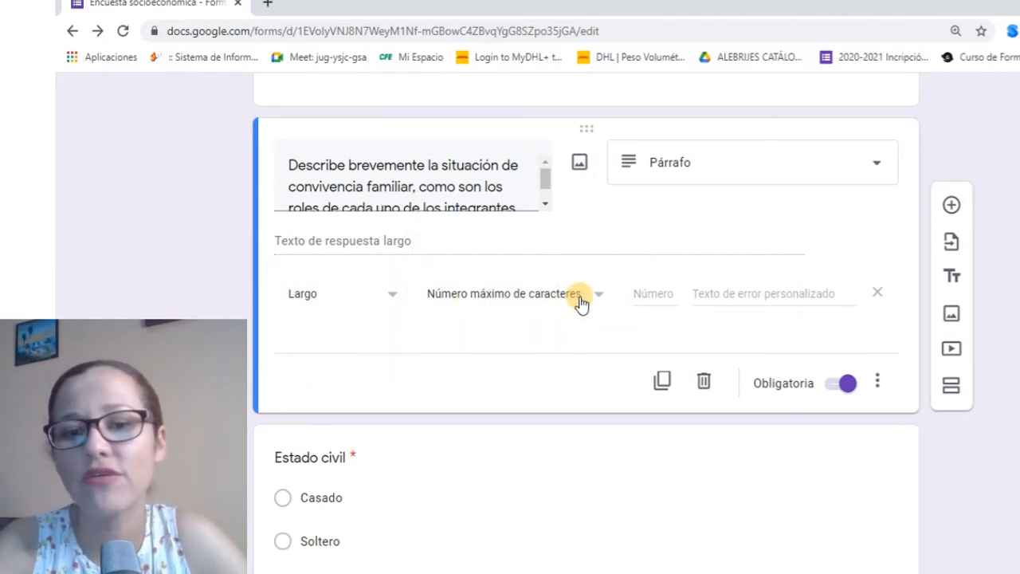
{"action": "left_click", "coordinate": [570, 307]}
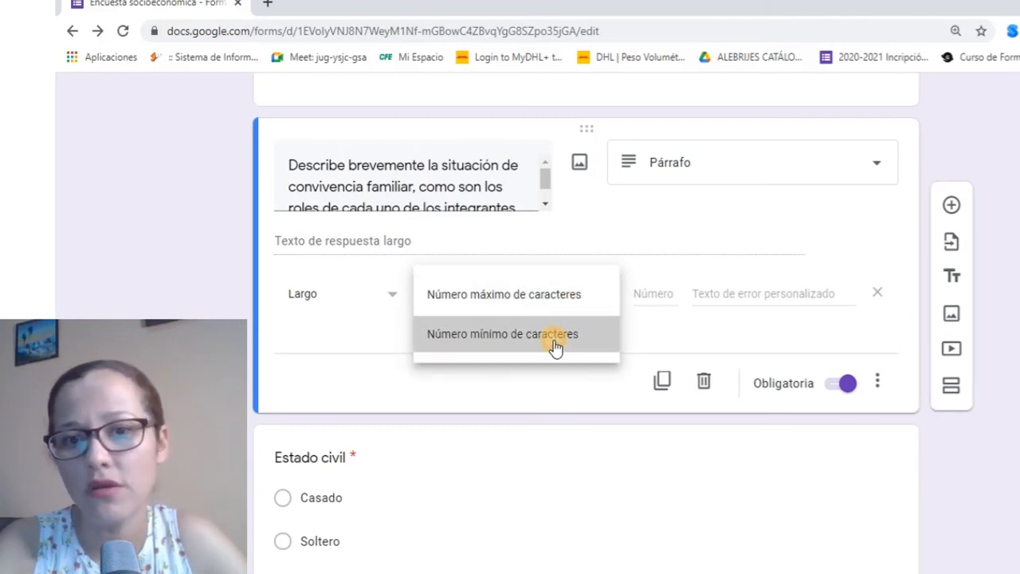
{"action": "left_click", "coordinate": [555, 347]}
{"action": "left_click", "coordinate": [650, 292]}
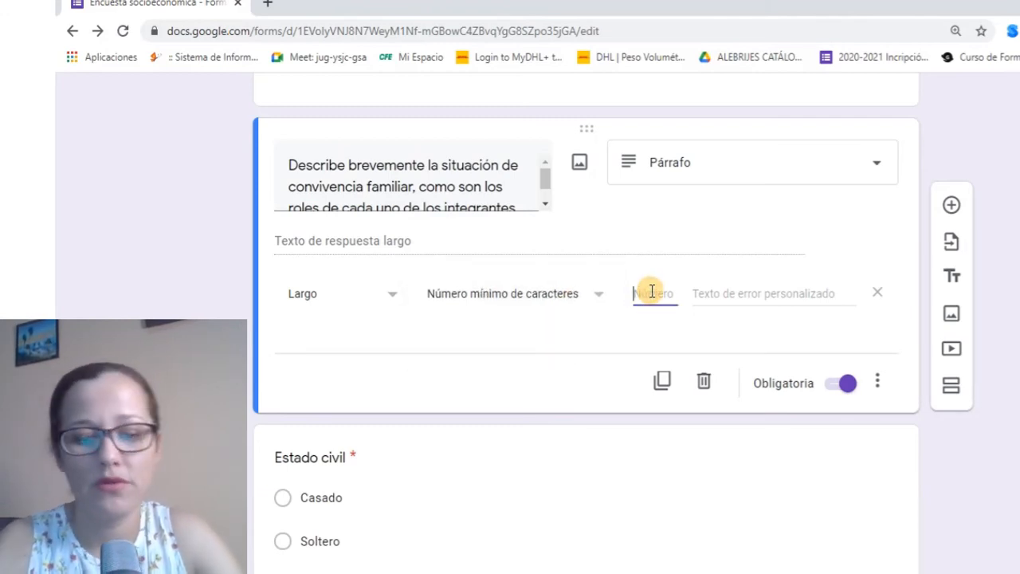
{"action": "type", "text": "50"}
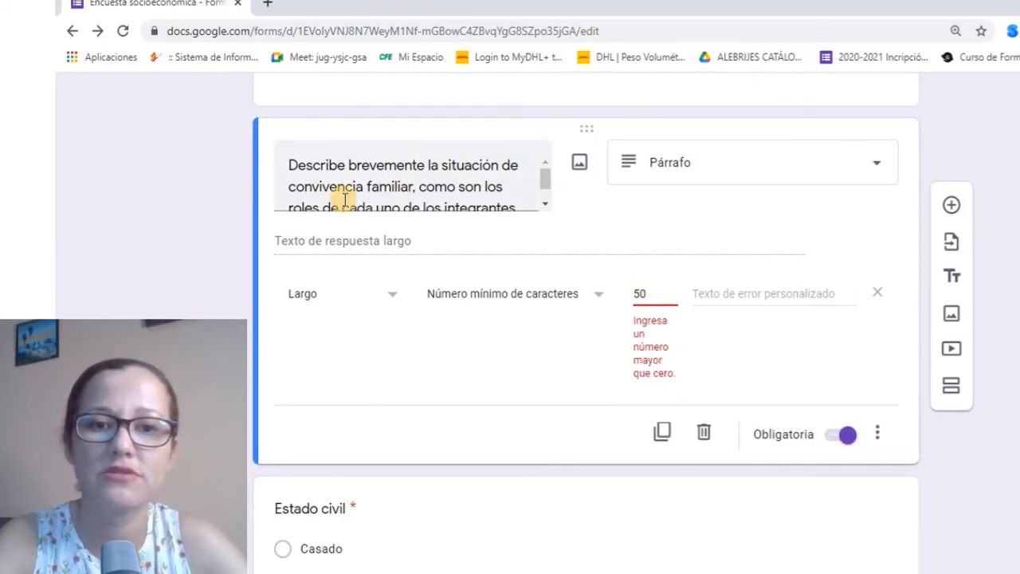
{"action": "left_click_drag", "start_coordinate": [545, 181], "coordinate": [543, 191]}
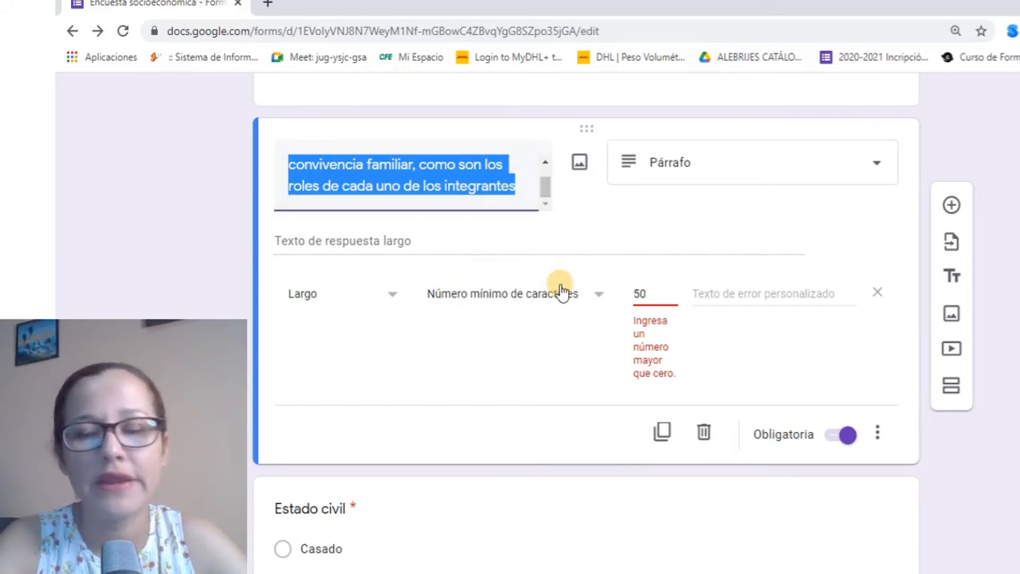
Start the custom error text 'Por favor escribe…' and correct 'situacion' to 'situación'
{"action": "left_click", "coordinate": [699, 352]}
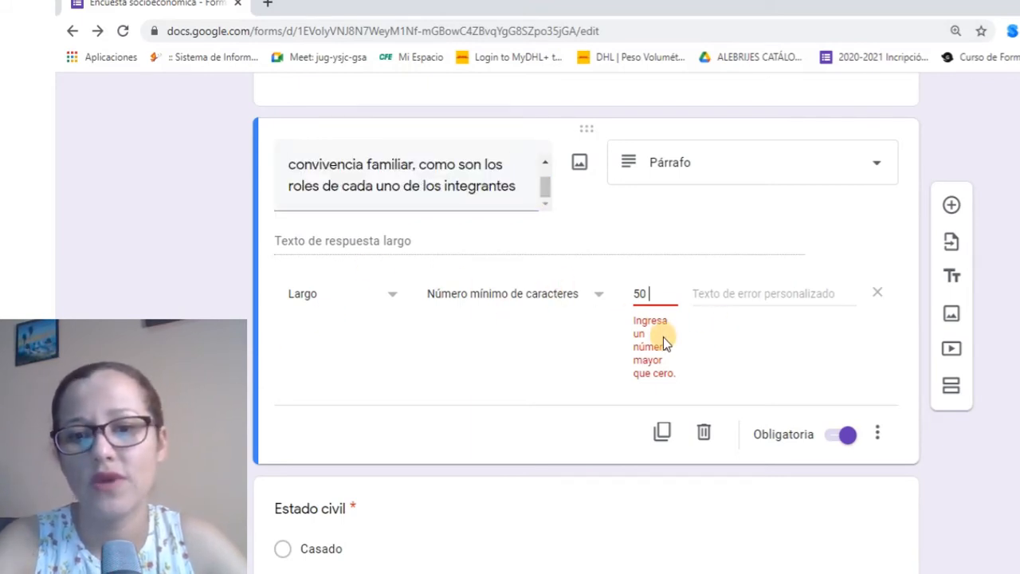
{"action": "left_click", "coordinate": [728, 294]}
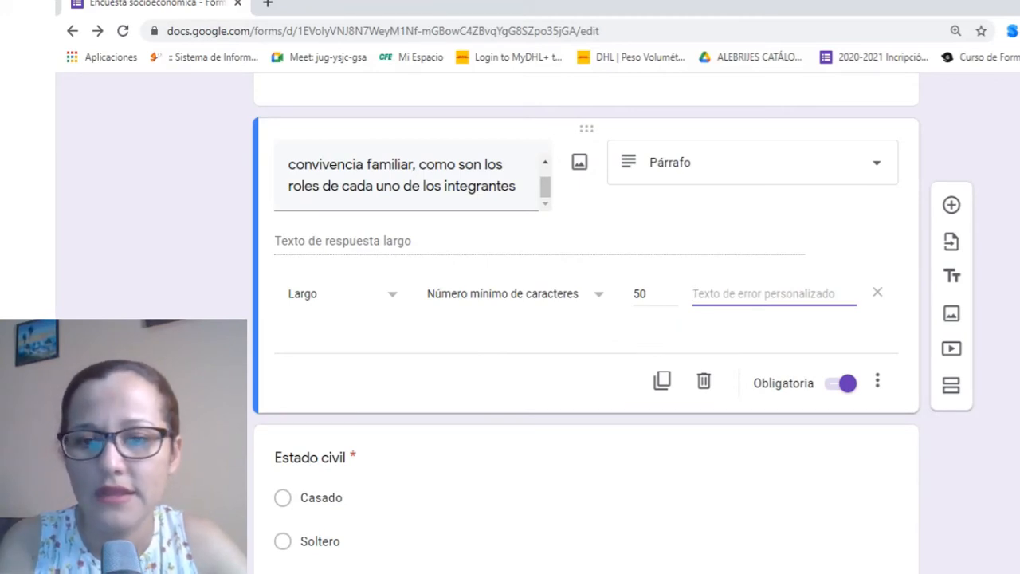
{"action": "type", "text": "Por"}
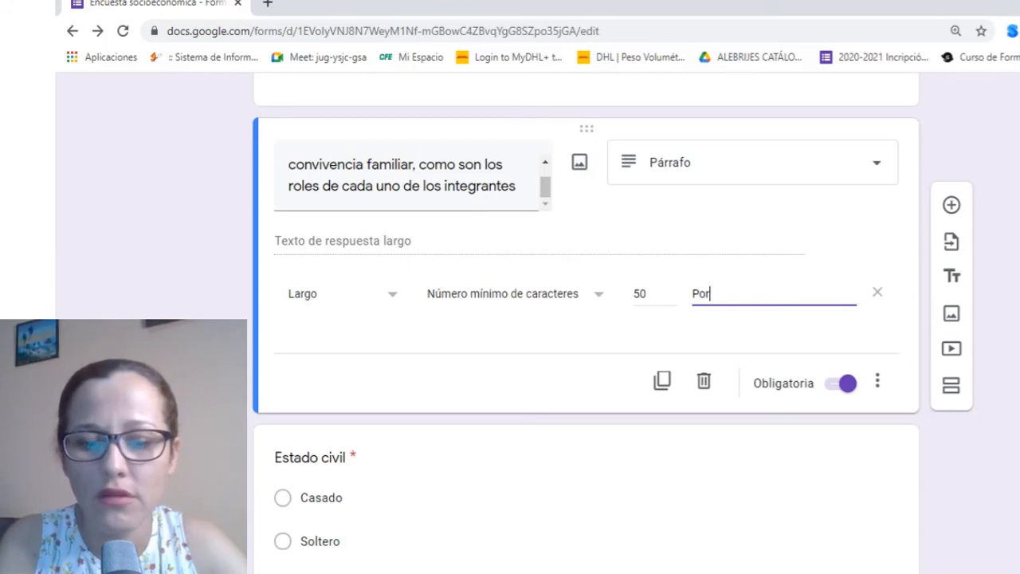
{"action": "type", "text": " f"}
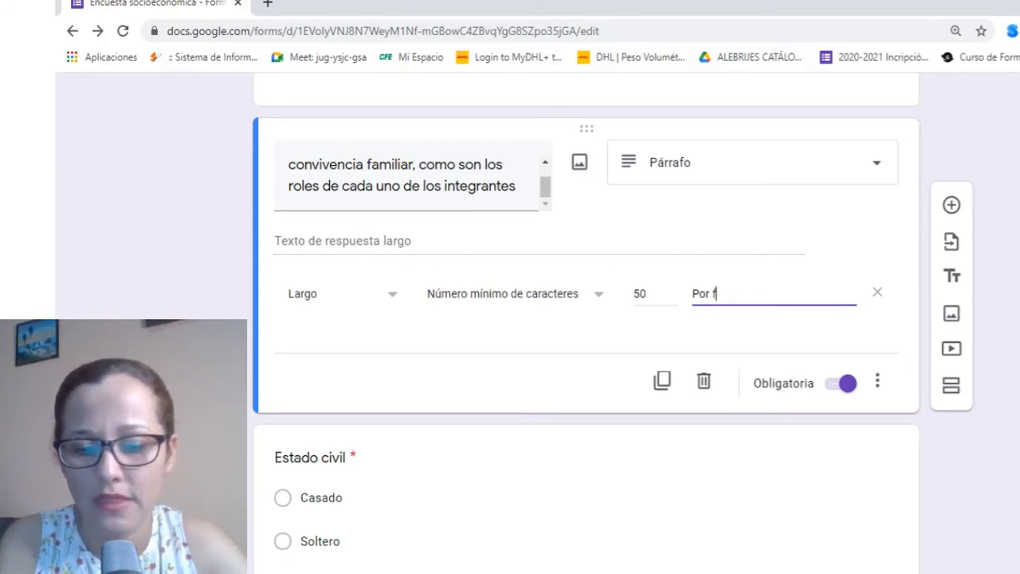
{"action": "type", "text": "avor escr"}
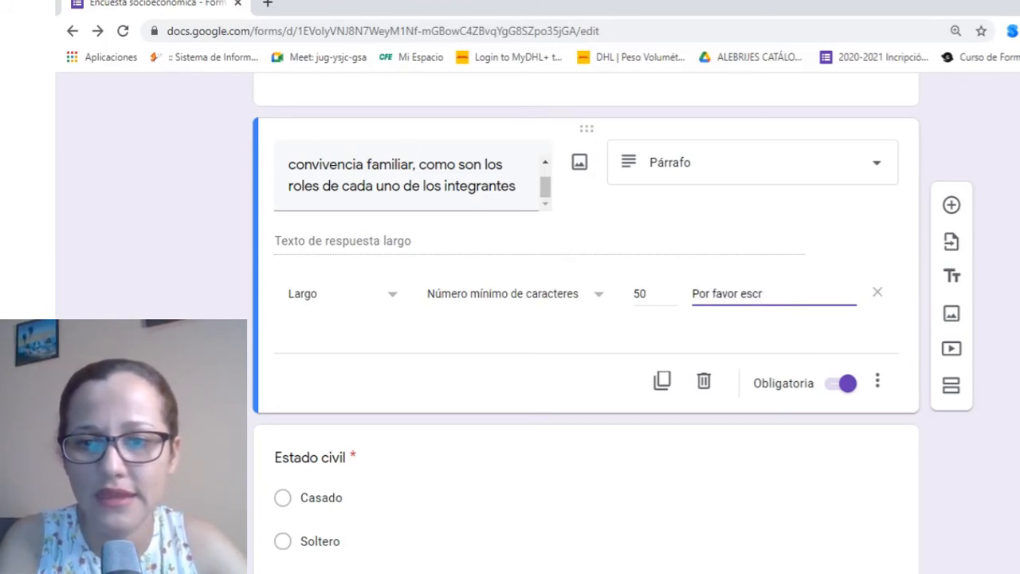
{"action": "type", "text": "ibcribe a de talle la situacion familiar, "}
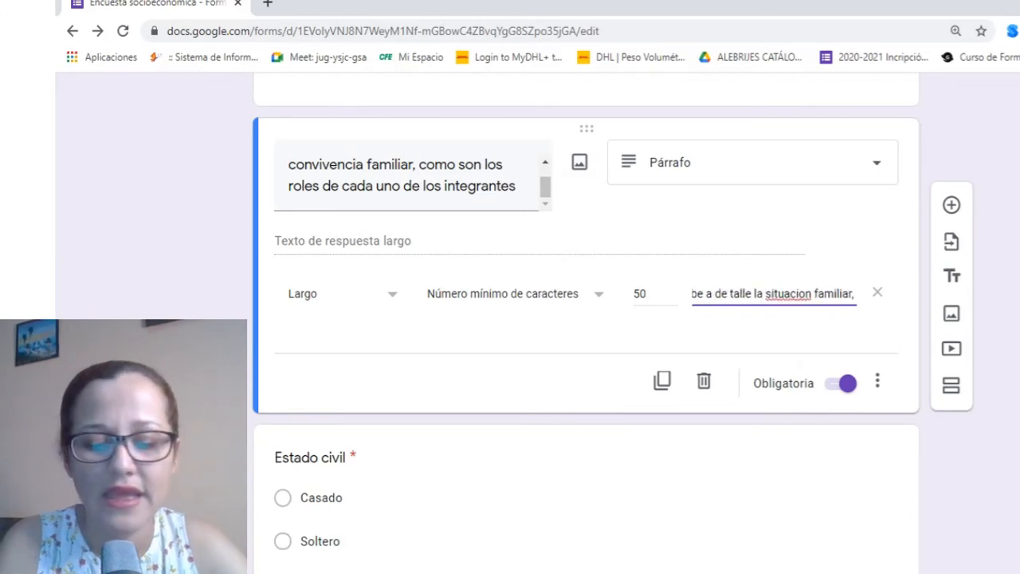
{"action": "type", "text": "en"}
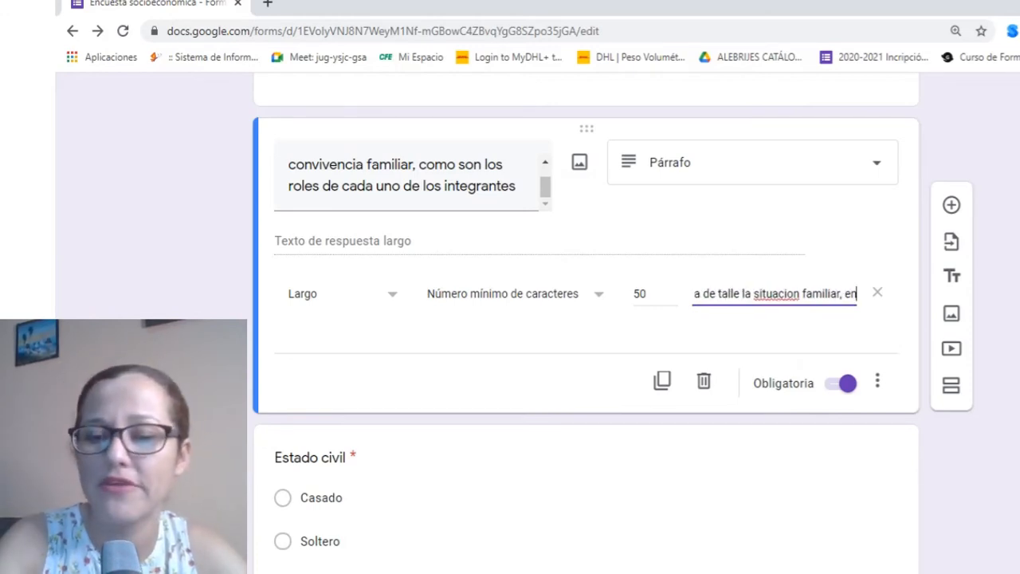
{"action": "right_click", "coordinate": [758, 294]}
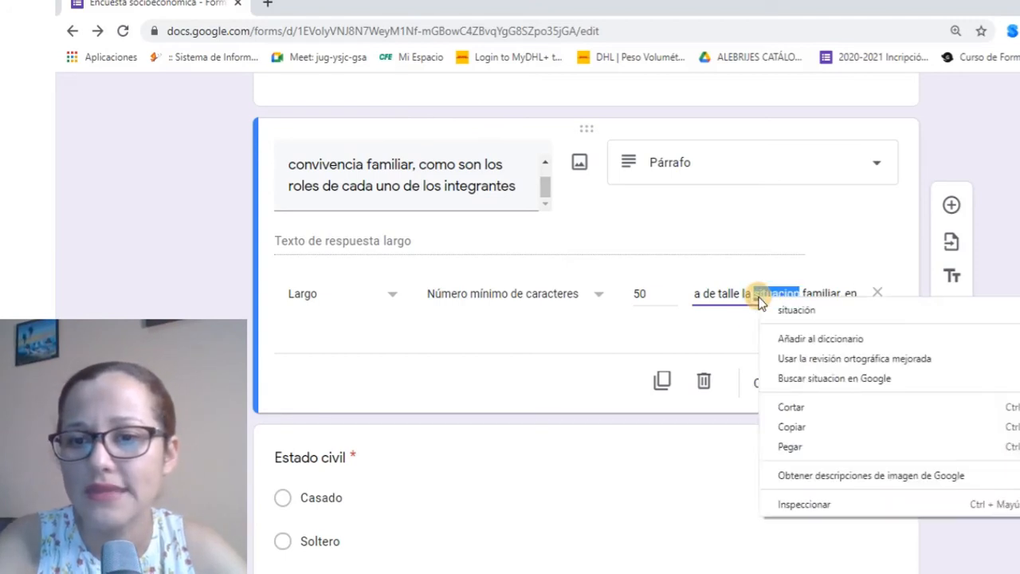
{"action": "left_click", "coordinate": [805, 311]}
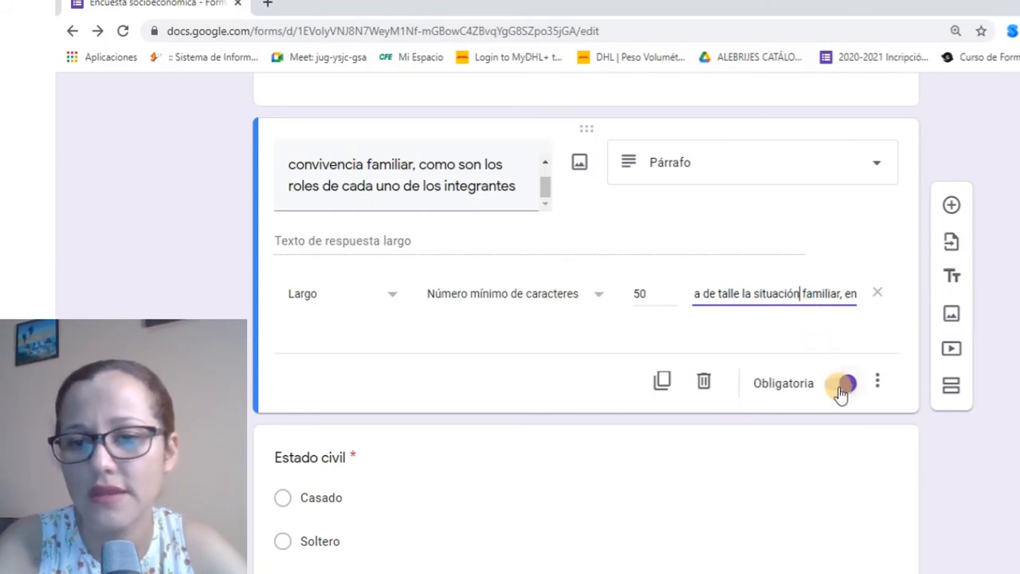
Scroll up to the CURP question and switch off its 18-character response validation
{"action": "scroll", "coordinate": [824, 390], "scroll_direction": "down", "scroll_amount": 3}
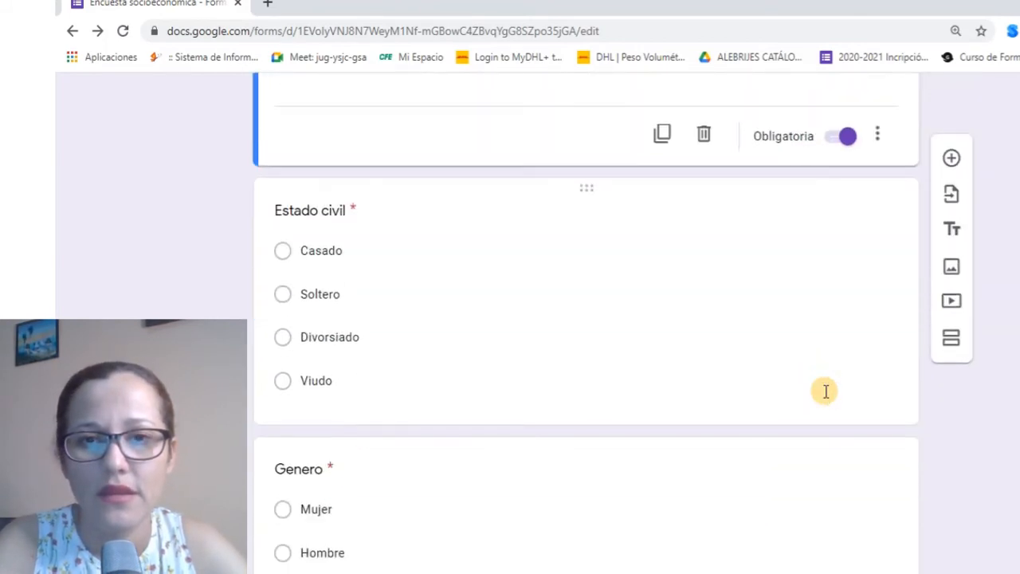
{"action": "scroll", "coordinate": [823, 390], "scroll_direction": "up", "scroll_amount": 6}
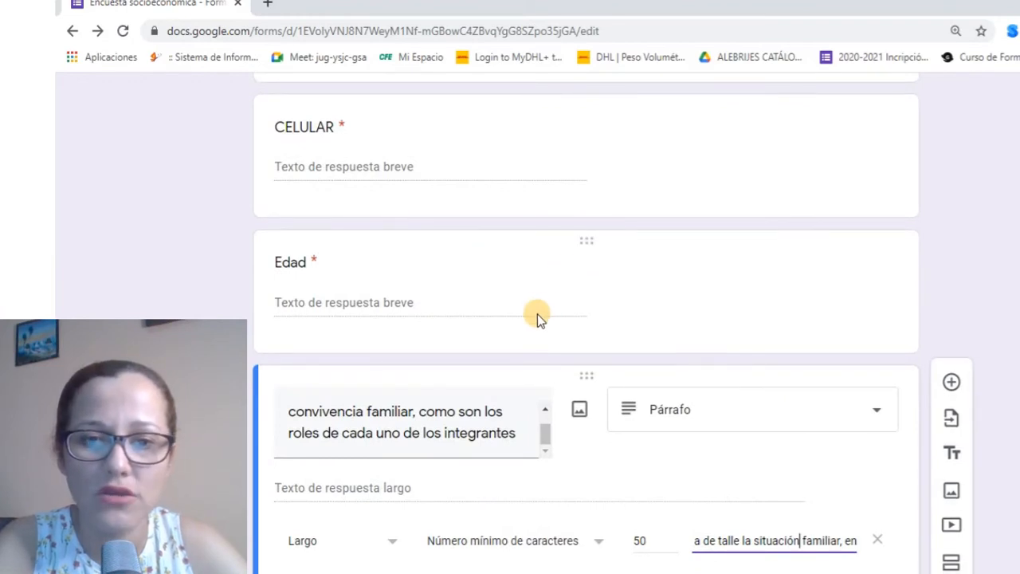
{"action": "scroll", "coordinate": [424, 247], "scroll_direction": "up", "scroll_amount": 2}
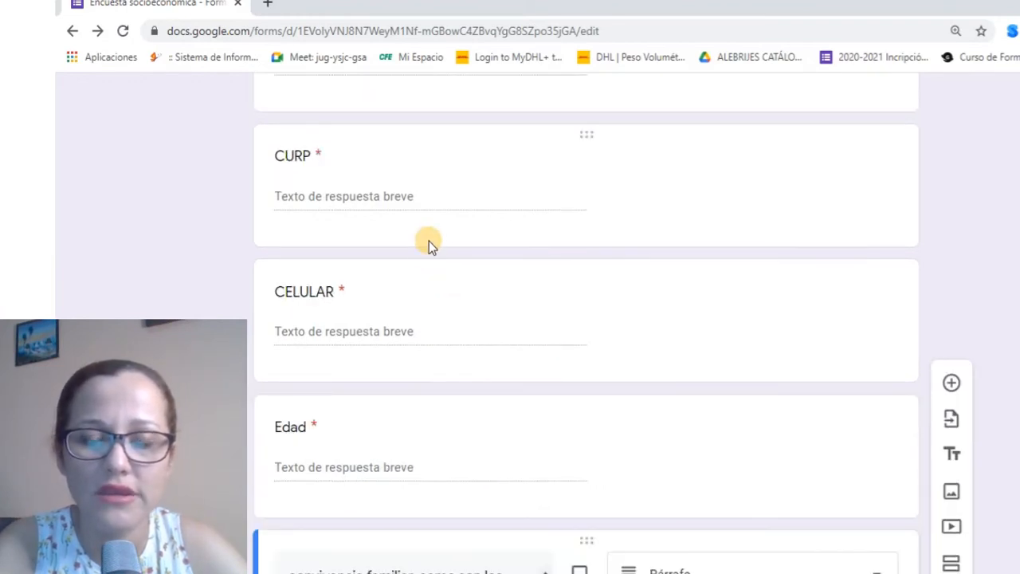
{"action": "left_click", "coordinate": [458, 199]}
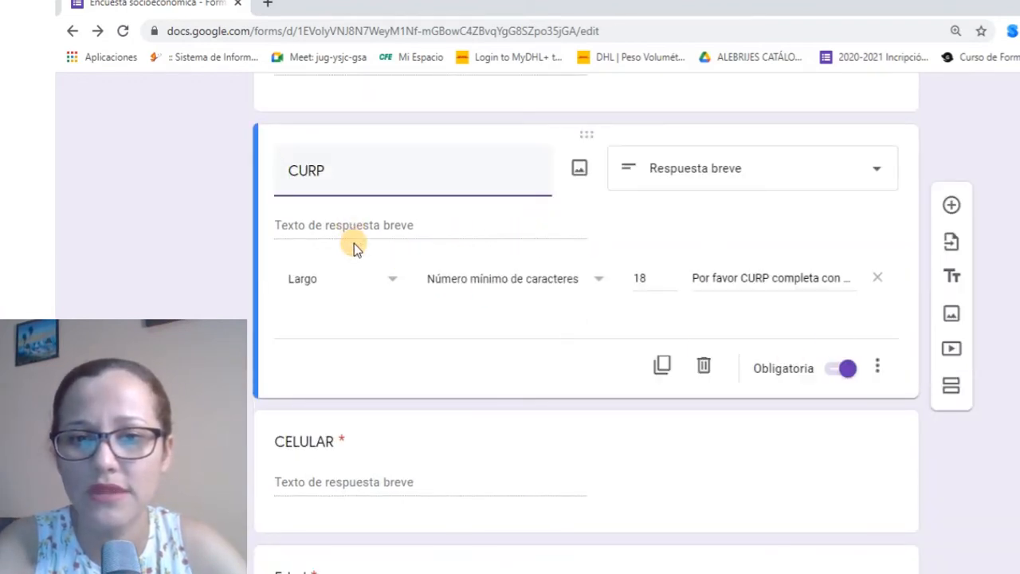
{"action": "left_click", "coordinate": [879, 366]}
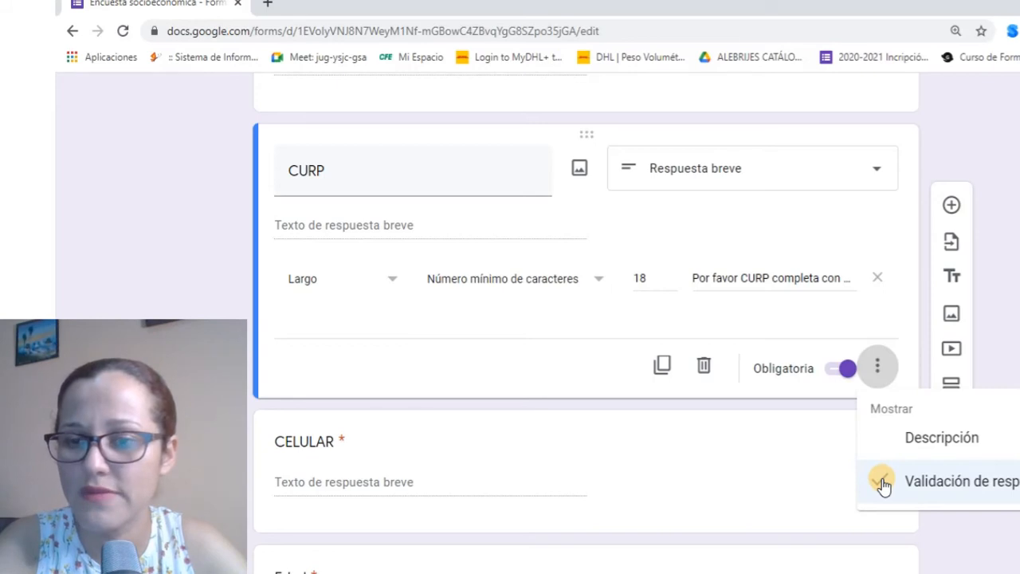
{"action": "left_click", "coordinate": [882, 483]}
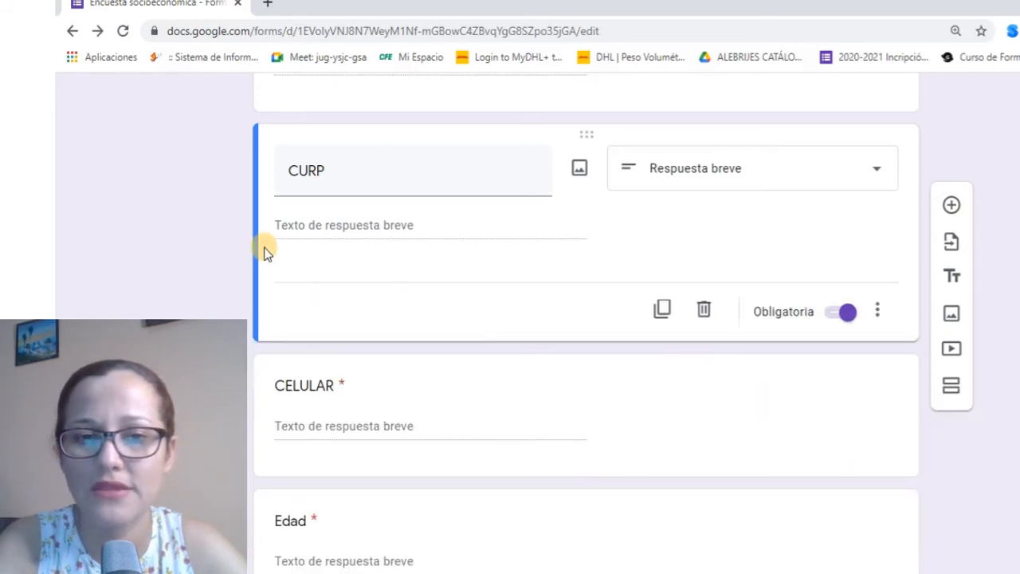
{"action": "left_click", "coordinate": [880, 310]}
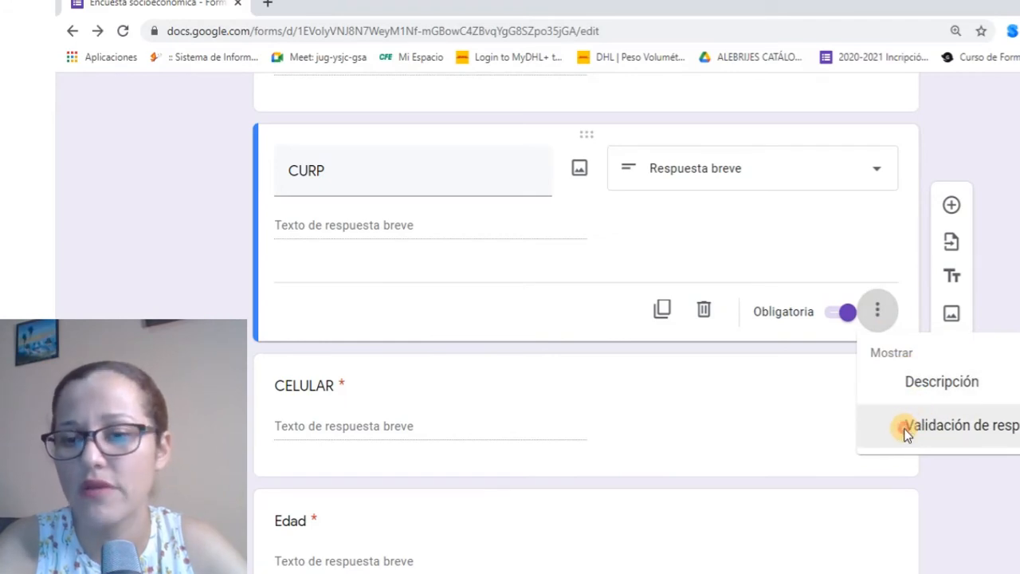
{"action": "left_click", "coordinate": [906, 430]}
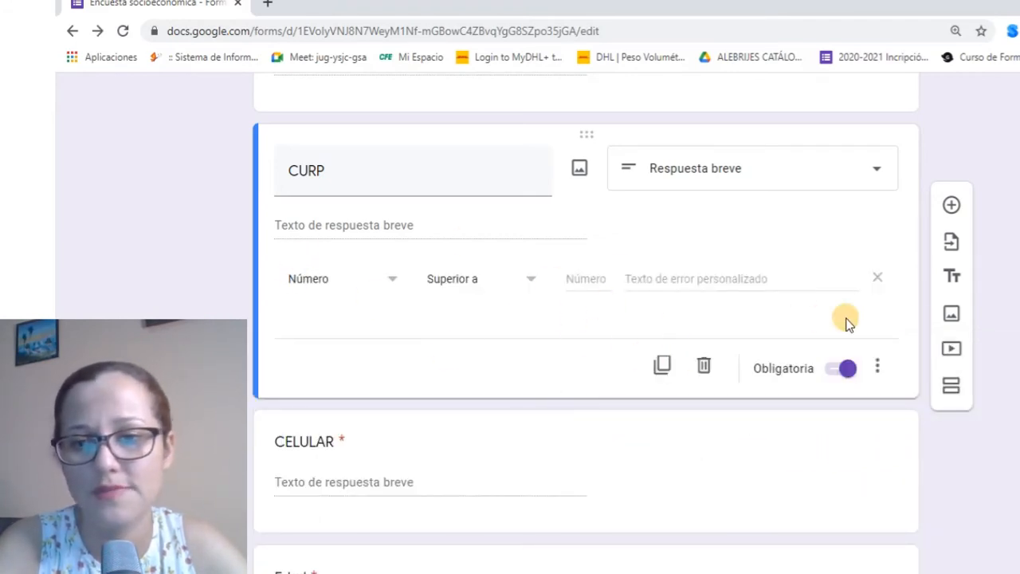
{"action": "left_click", "coordinate": [878, 366]}
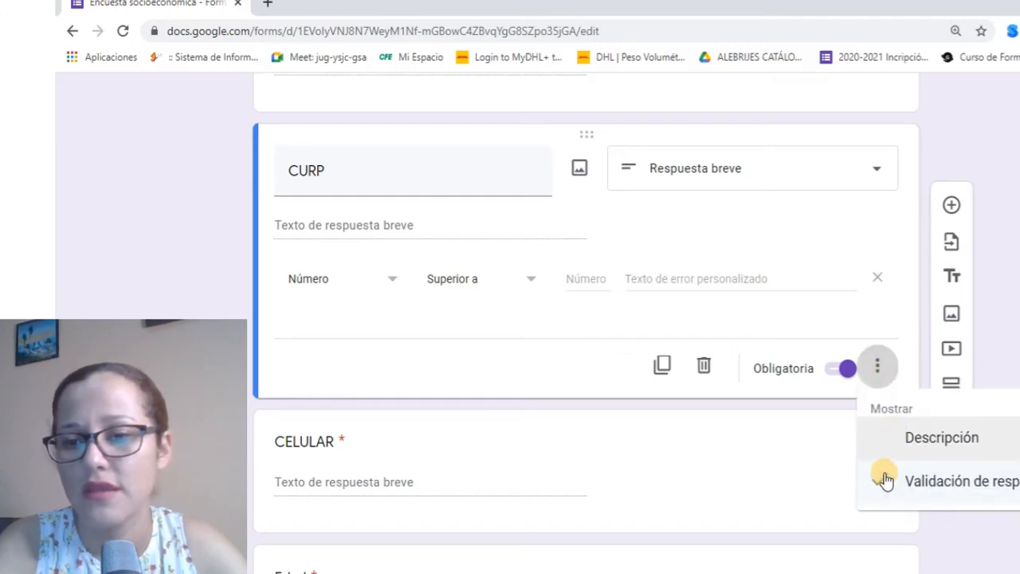
{"action": "left_click", "coordinate": [881, 478]}
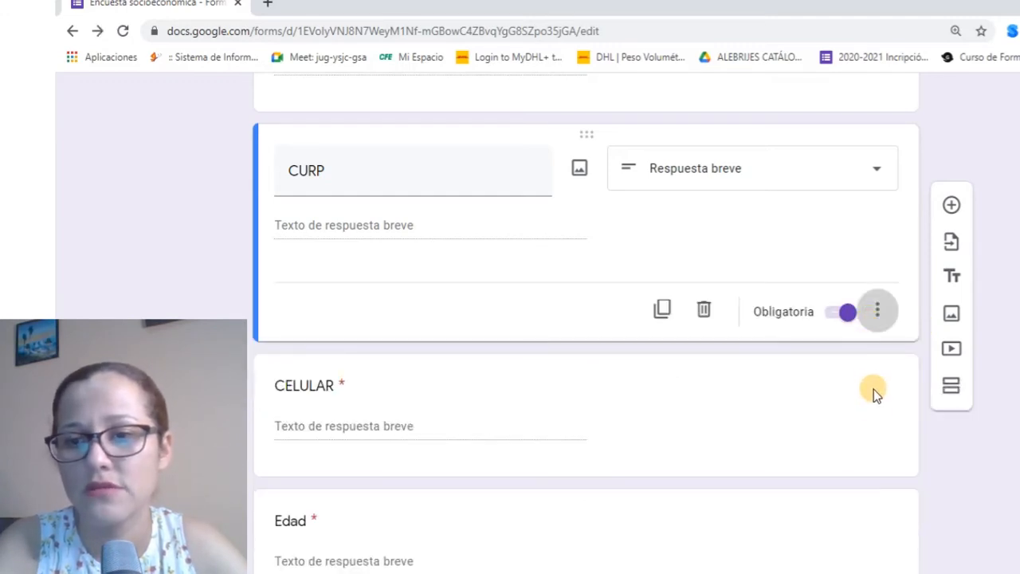
{"action": "left_click", "coordinate": [877, 311]}
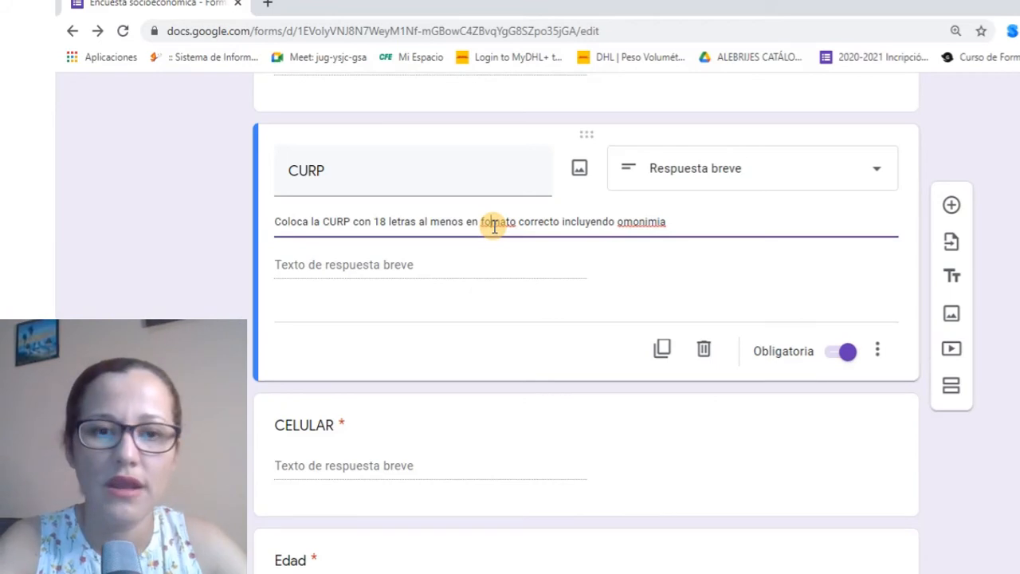
Correct the CURP description to read 'formato' and 'homonimia', then scroll down to Estado civil
{"action": "type", "text": "r"}
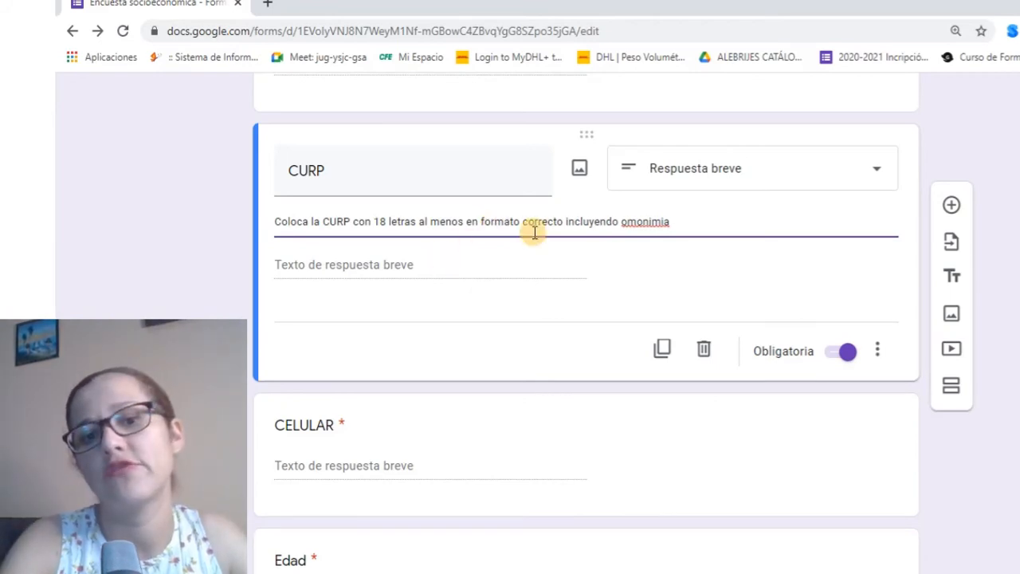
{"action": "right_click", "coordinate": [643, 222]}
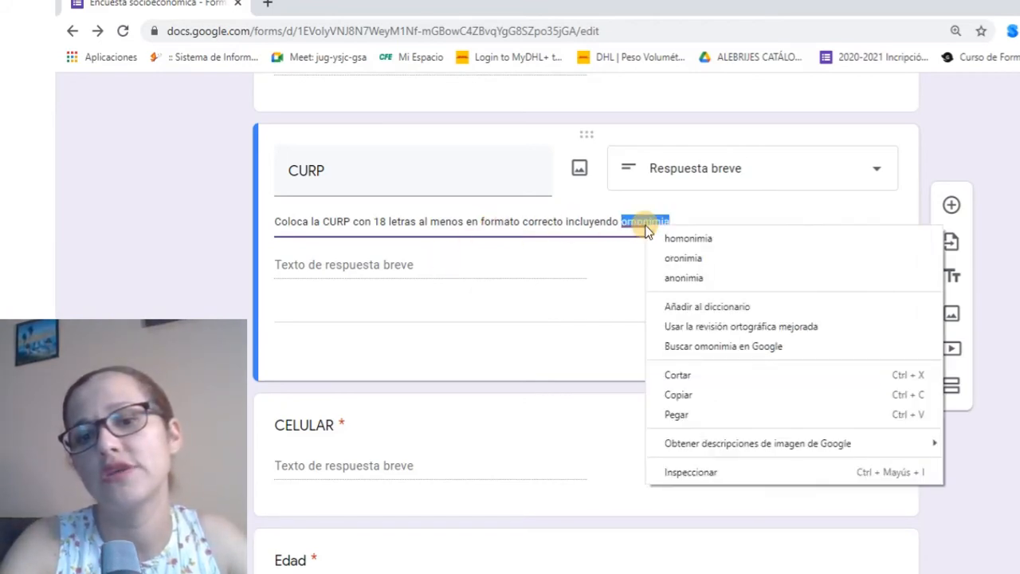
{"action": "left_click", "coordinate": [697, 239]}
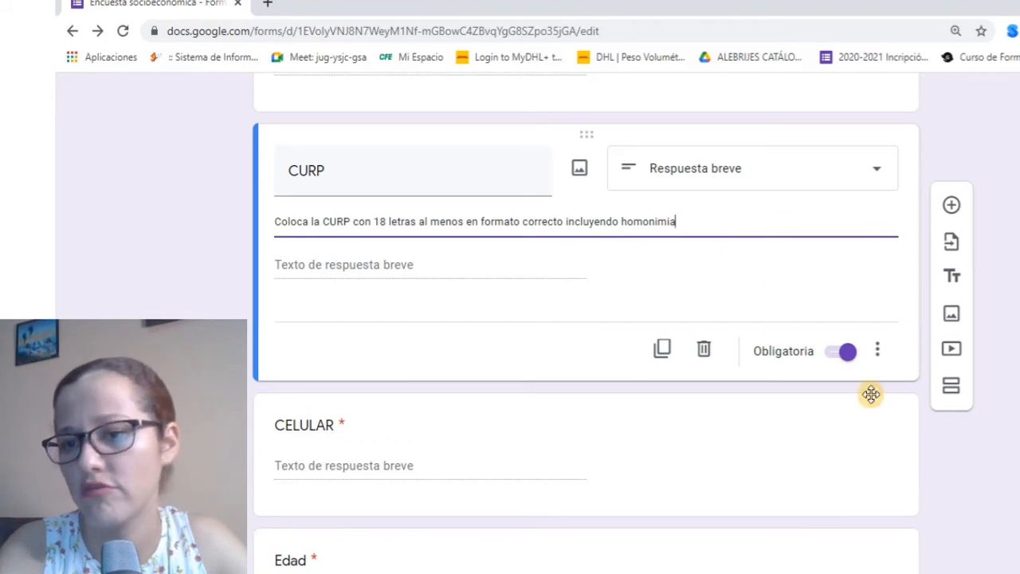
{"action": "scroll", "coordinate": [854, 409], "scroll_direction": "down", "scroll_amount": 1}
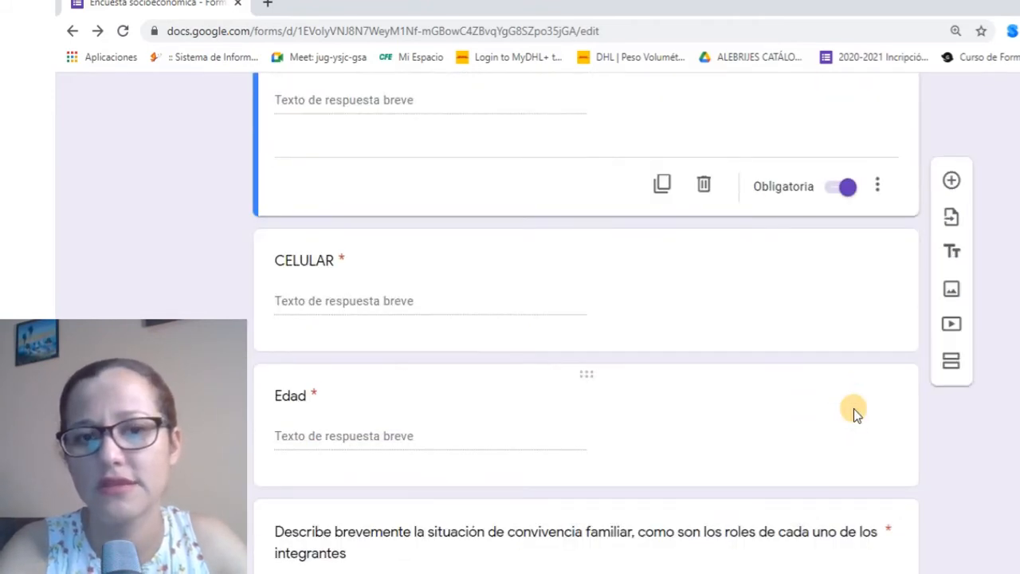
{"action": "scroll", "coordinate": [853, 409], "scroll_direction": "up", "scroll_amount": 2}
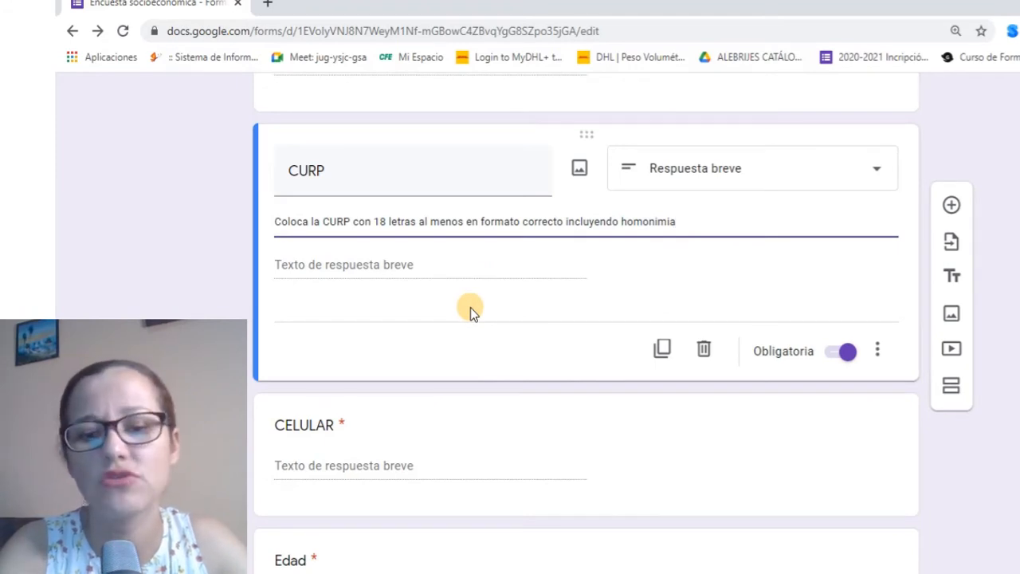
{"action": "scroll", "coordinate": [470, 310], "scroll_direction": "down", "scroll_amount": 5}
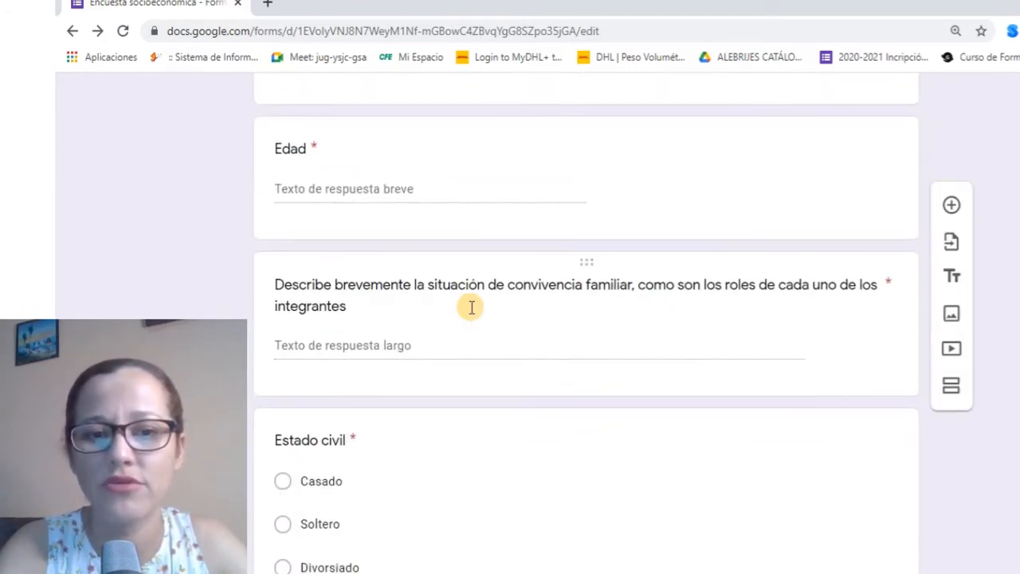
{"action": "scroll", "coordinate": [471, 307], "scroll_direction": "down", "scroll_amount": 3}
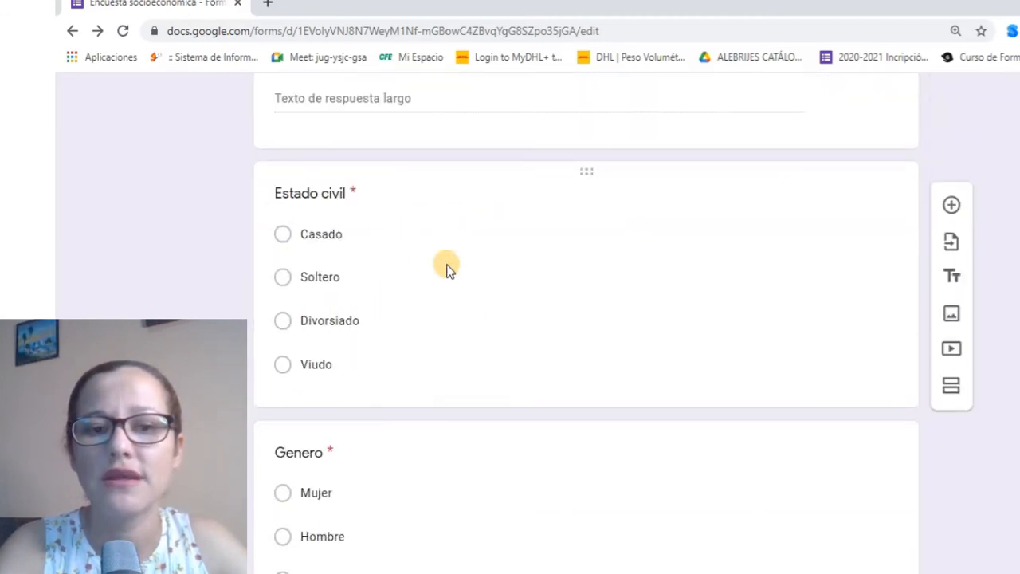
{"action": "left_click", "coordinate": [495, 276]}
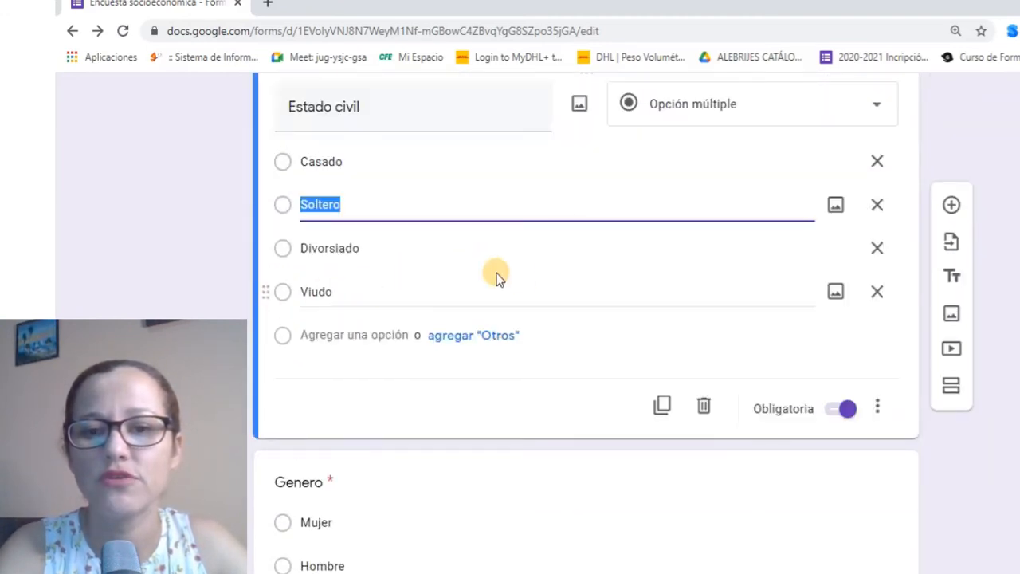
{"action": "left_click", "coordinate": [878, 406]}
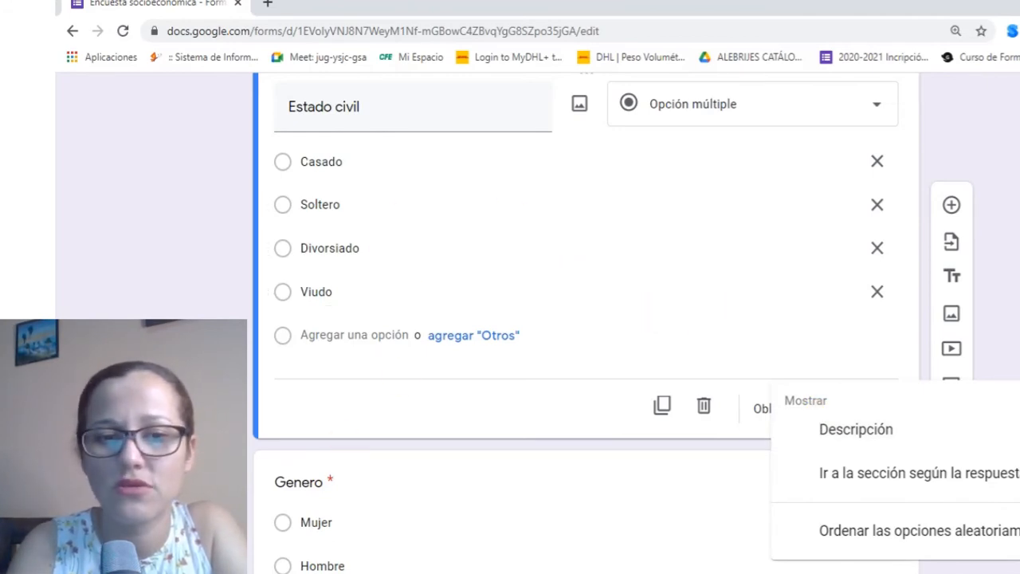
{"action": "key", "text": "Escape"}
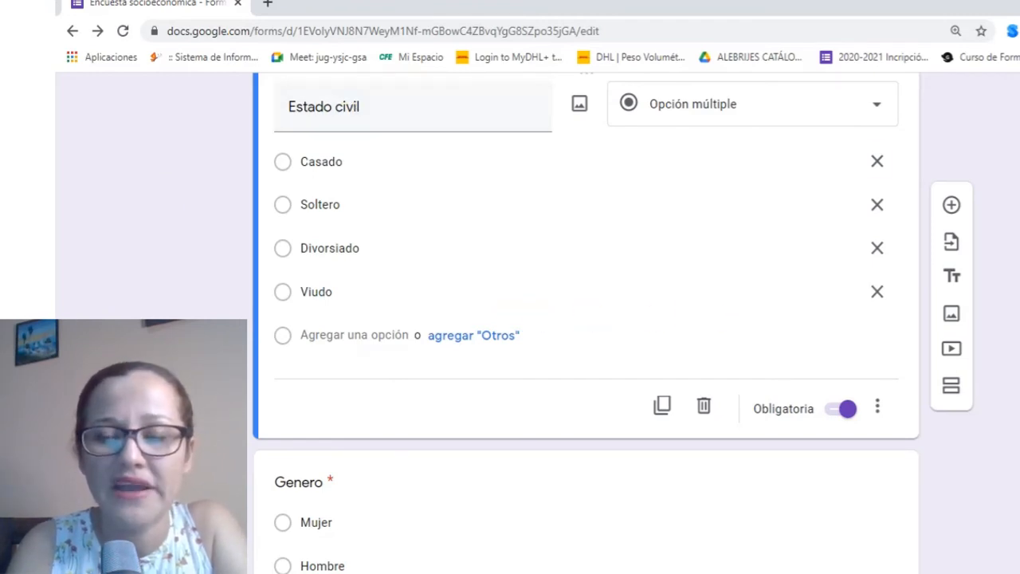
{"action": "scroll", "coordinate": [627, 322], "scroll_direction": "down", "scroll_amount": 3}
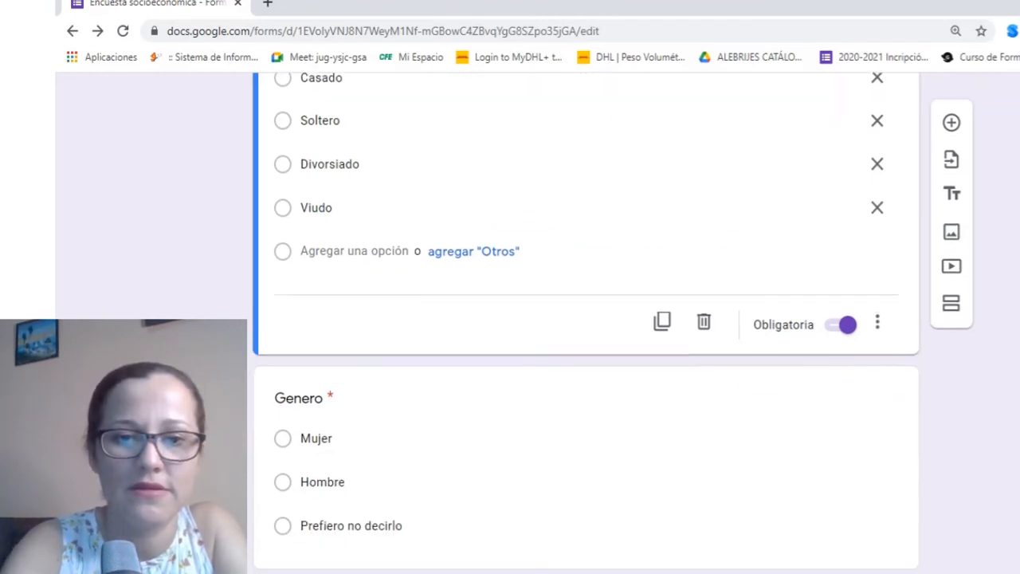
{"action": "left_click", "coordinate": [390, 319]}
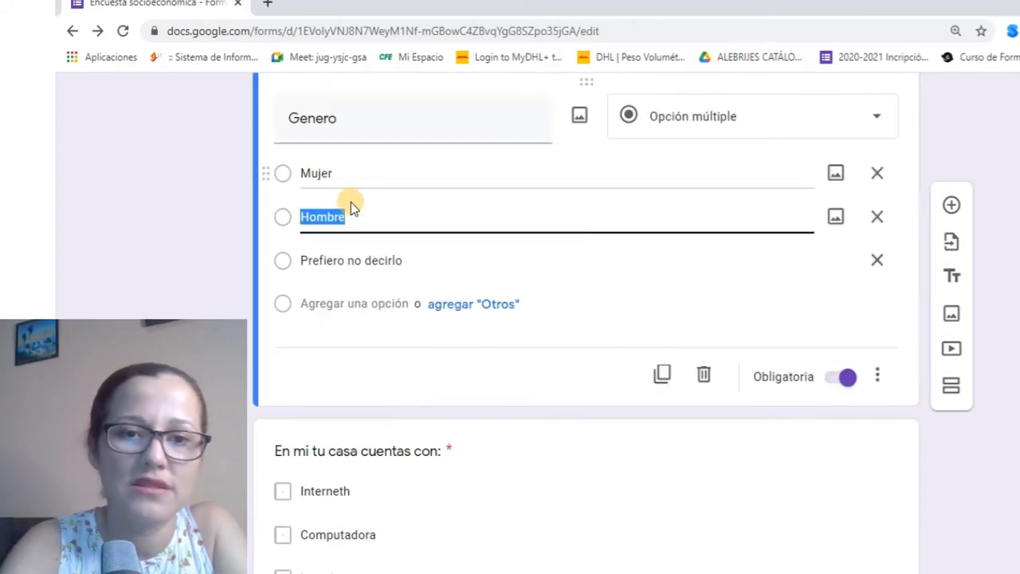
{"action": "scroll", "coordinate": [357, 243], "scroll_direction": "down", "scroll_amount": 1}
{"action": "scroll", "coordinate": [357, 243], "scroll_direction": "down", "scroll_amount": 2}
{"action": "scroll", "coordinate": [357, 243], "scroll_direction": "down", "scroll_amount": 1}
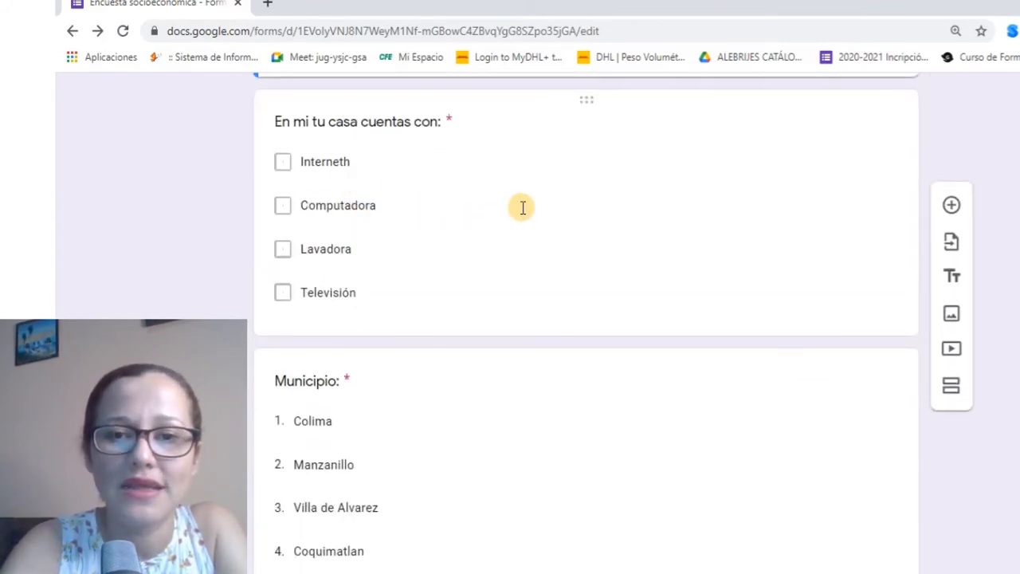
Add 'Selecciona por lo menos' 2 response validation to the household-items checkbox question
{"action": "left_click", "coordinate": [717, 224]}
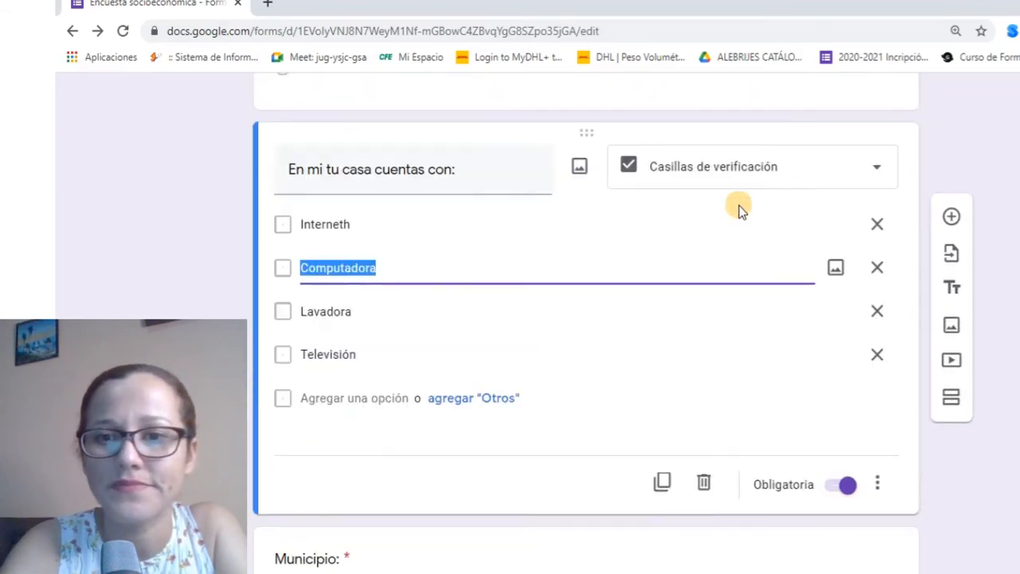
{"action": "left_click", "coordinate": [880, 487]}
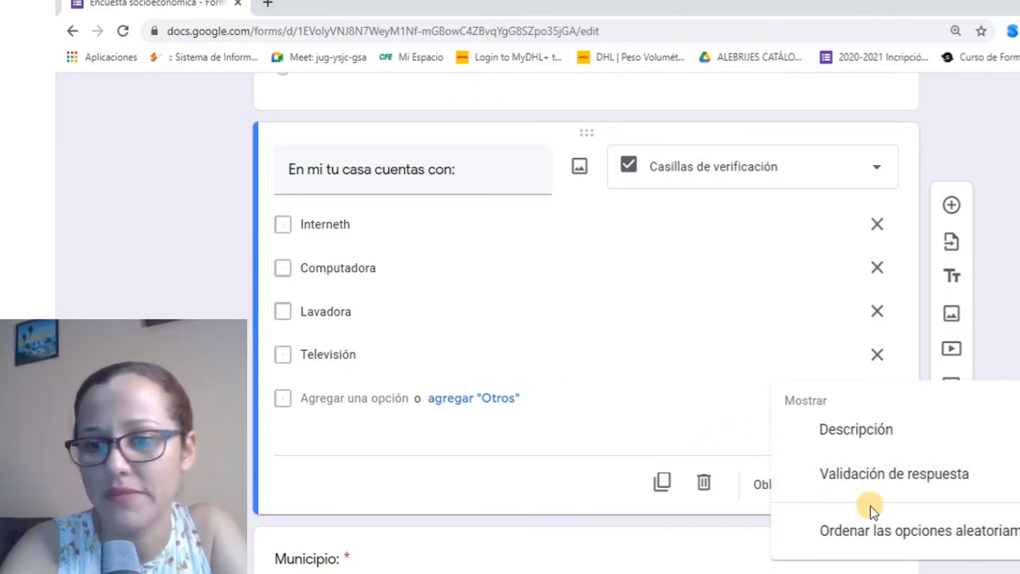
{"action": "left_click", "coordinate": [874, 475]}
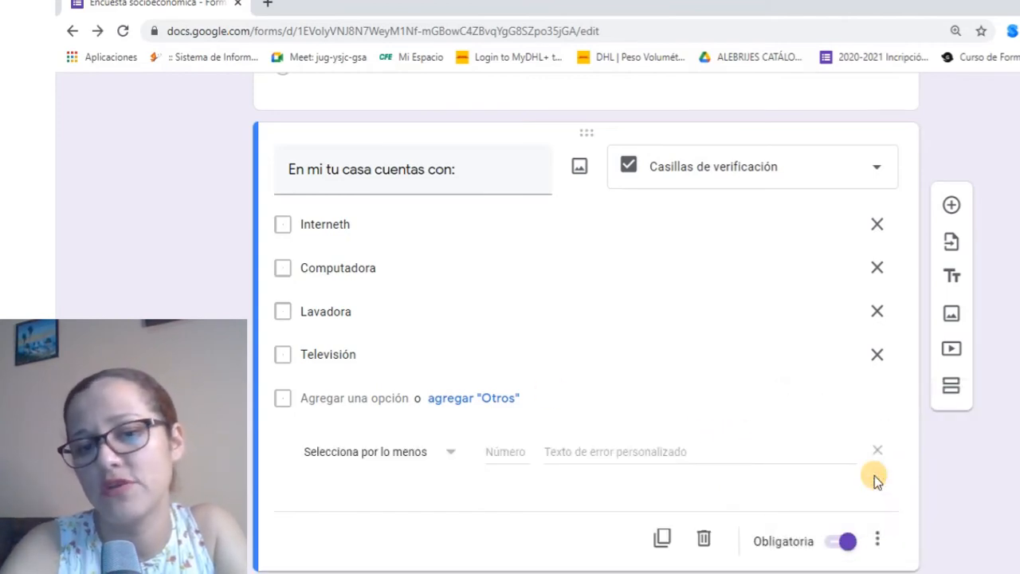
{"action": "scroll", "coordinate": [558, 366], "scroll_direction": "down", "scroll_amount": 1}
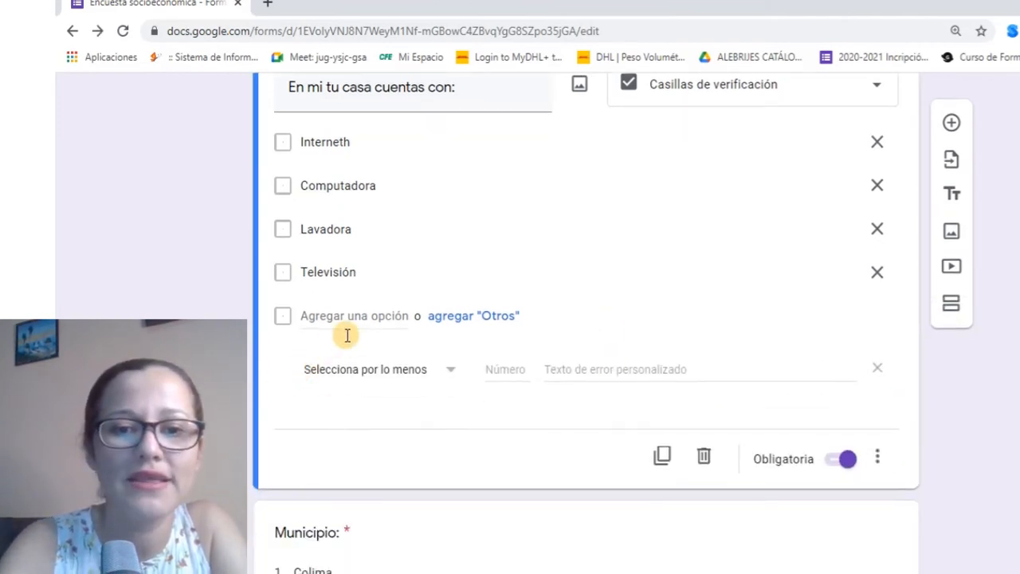
{"action": "left_click", "coordinate": [391, 376]}
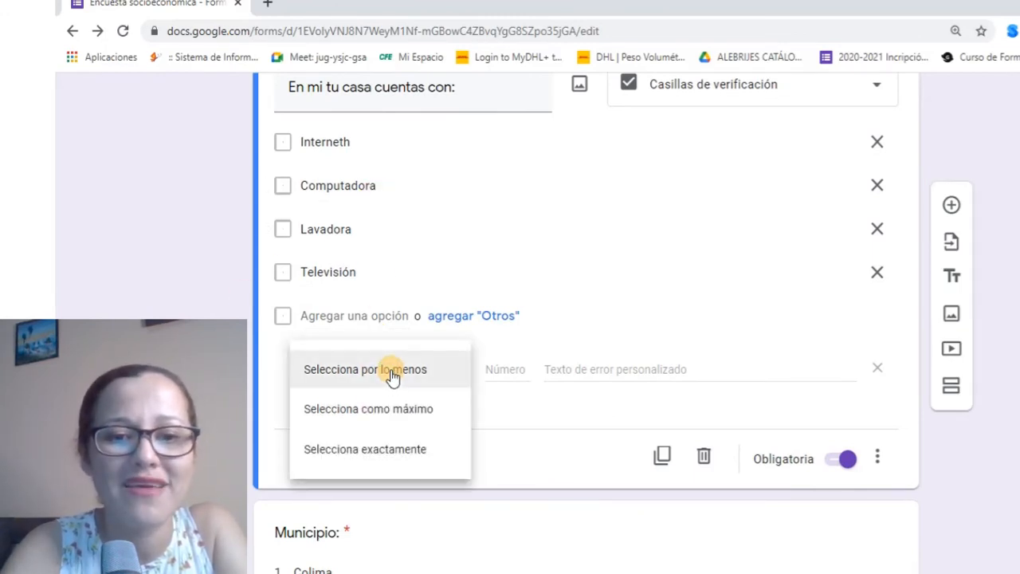
{"action": "left_click", "coordinate": [431, 369]}
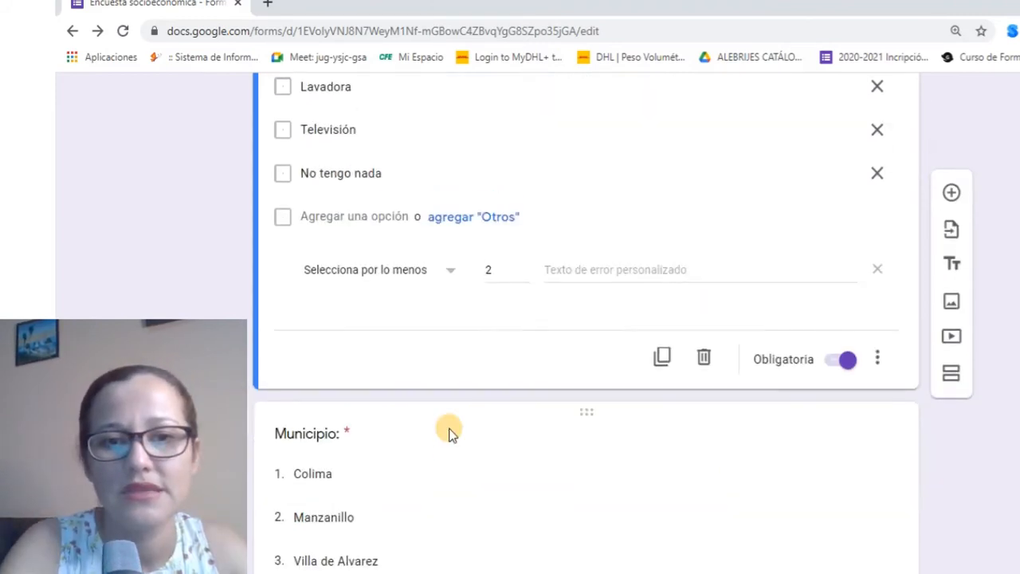
{"action": "scroll", "coordinate": [449, 430], "scroll_direction": "up", "scroll_amount": 3}
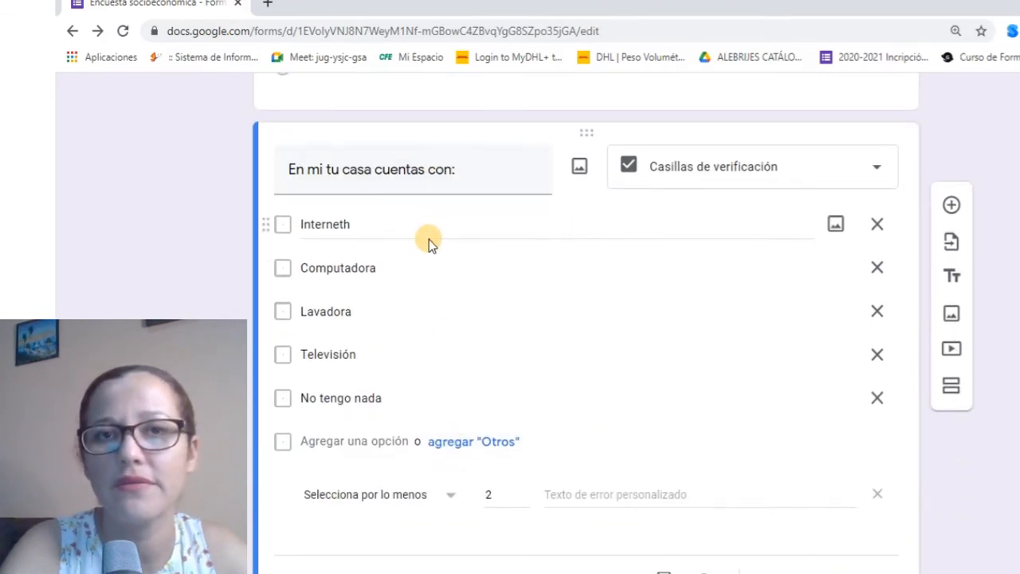
{"action": "scroll", "coordinate": [487, 401], "scroll_direction": "down", "scroll_amount": 1}
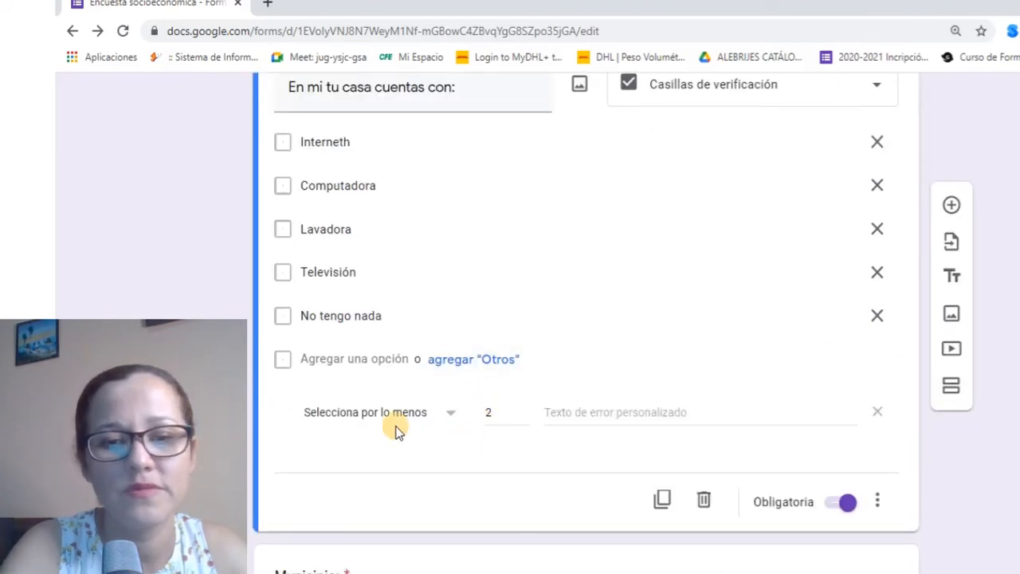
{"action": "scroll", "coordinate": [454, 419], "scroll_direction": "down", "scroll_amount": 1}
{"action": "scroll", "coordinate": [454, 419], "scroll_direction": "down", "scroll_amount": 2}
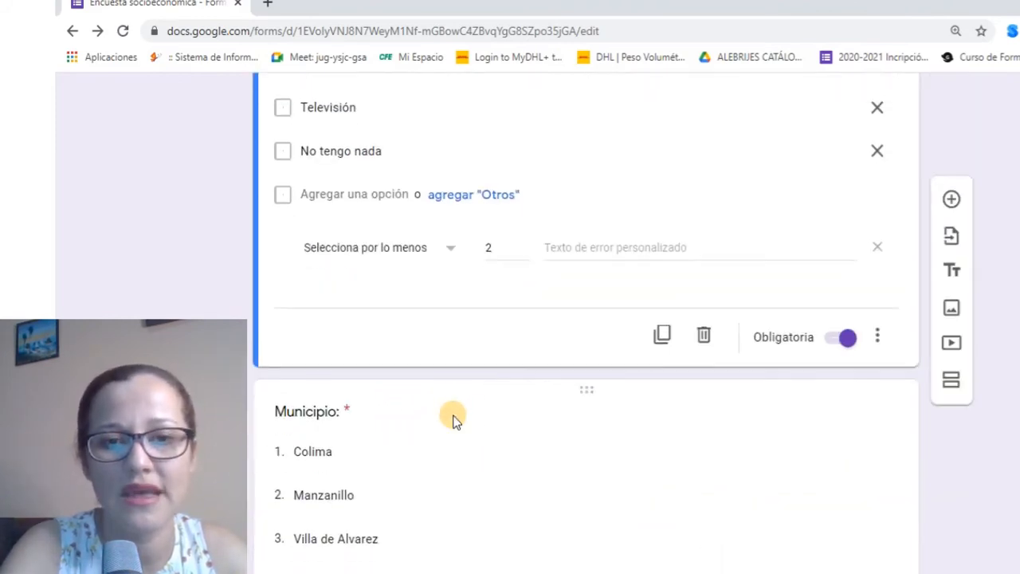
{"action": "scroll", "coordinate": [453, 417], "scroll_direction": "up", "scroll_amount": 1}
Set the household rule's error text to 'Marcar al menos 2 respuestas', keeping 'Selecciona por lo menos'
{"action": "left_click", "coordinate": [579, 337]}
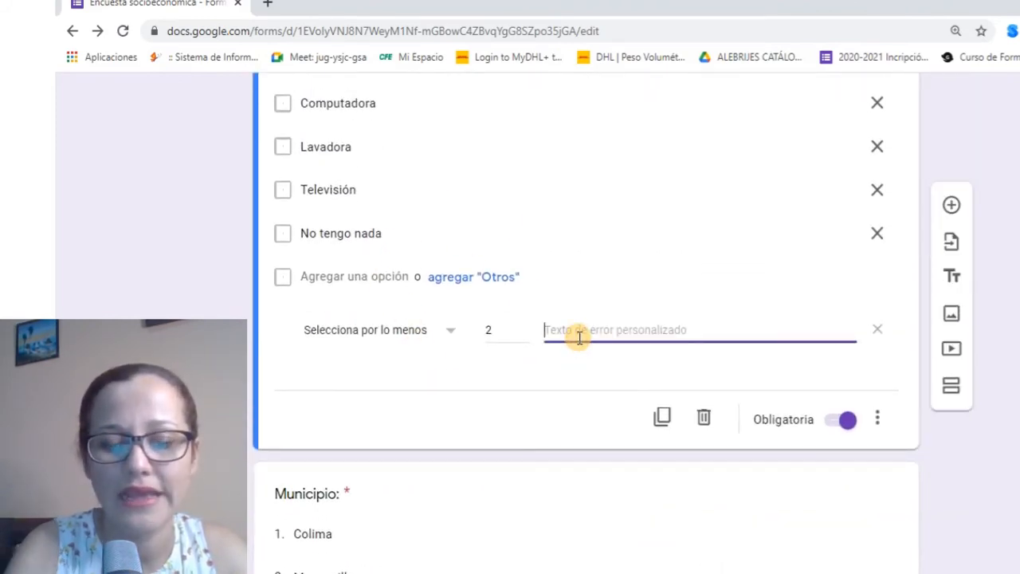
{"action": "type", "text": "REspo"}
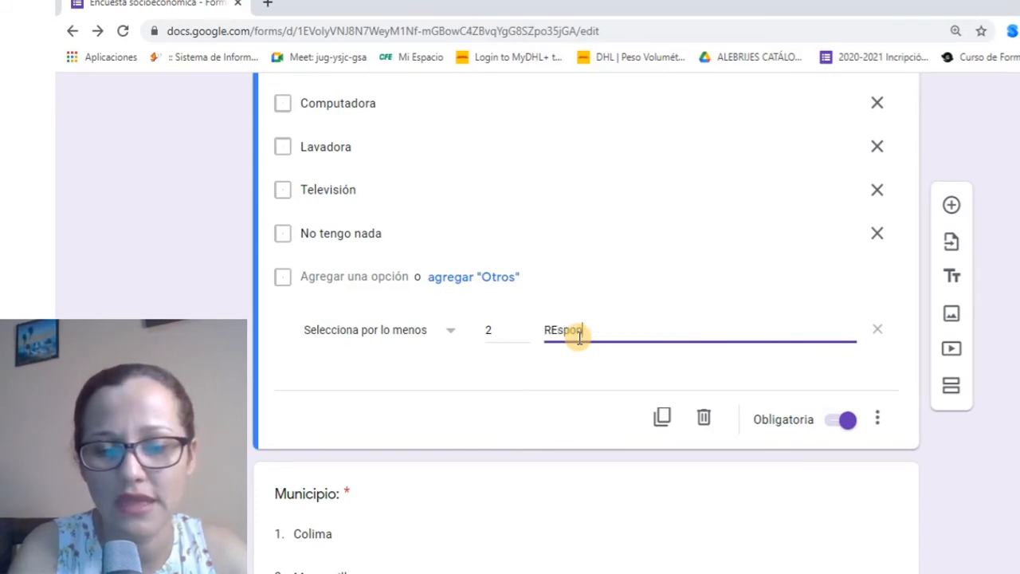
{"action": "type", "text": "de"}
{"action": "key", "text": "BackSpace"}
{"action": "key", "text": "BackSpace"}
{"action": "key", "text": "BackSpace"}
{"action": "key", "text": "BackSpace"}
{"action": "key", "text": "BackSpace"}
{"action": "key", "text": "BackSpace"}
{"action": "key", "text": "BackSpace"}
{"action": "type", "text": "Marcar al menos 2 respuestas"}
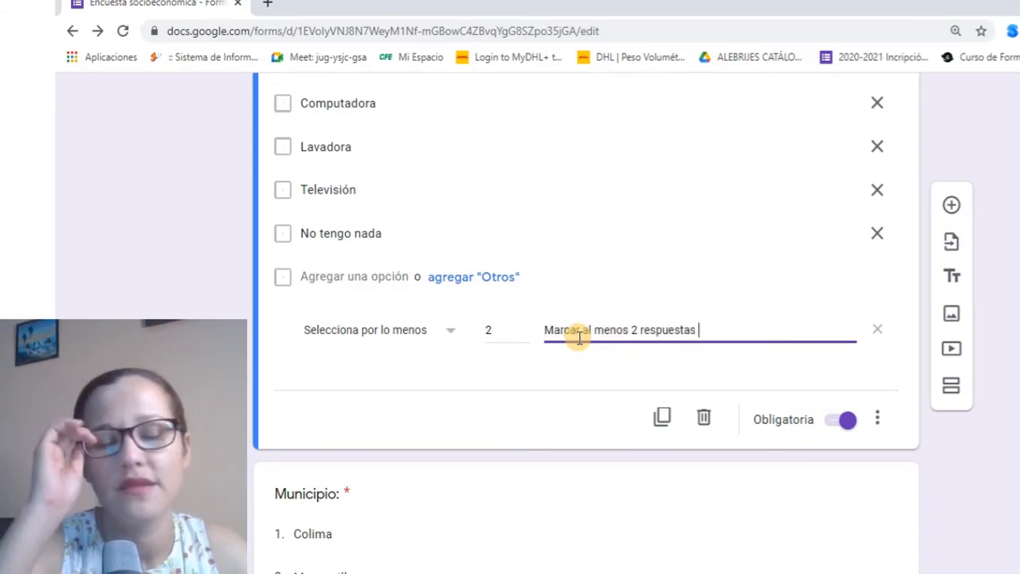
{"action": "left_click", "coordinate": [457, 334]}
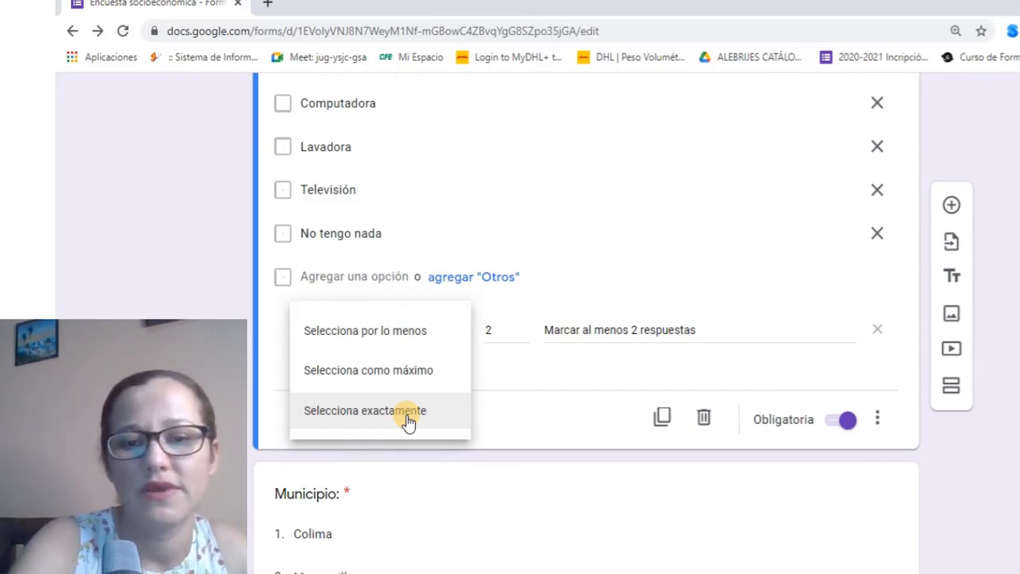
{"action": "left_click", "coordinate": [699, 197]}
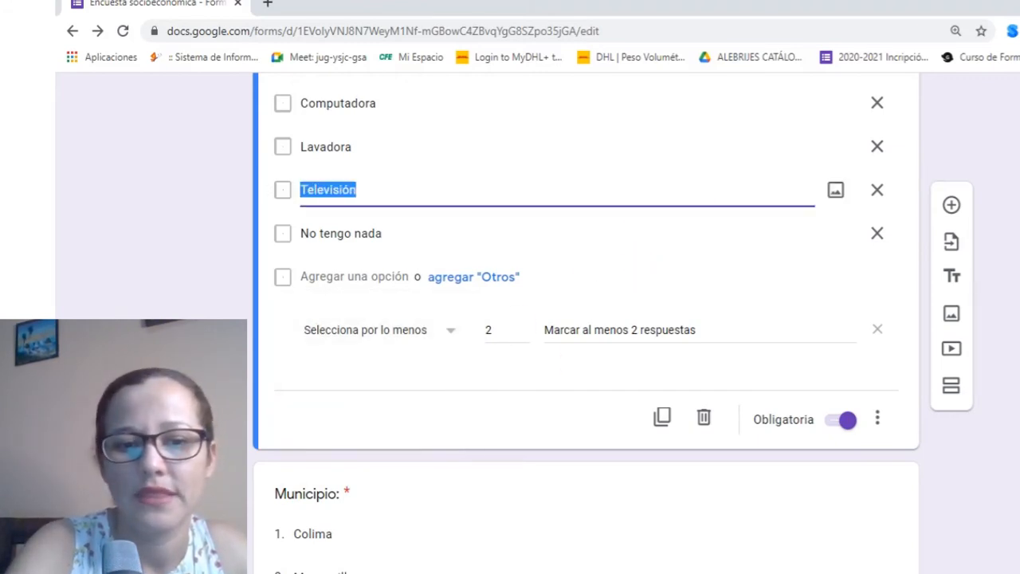
{"action": "scroll", "coordinate": [345, 230], "scroll_direction": "down", "scroll_amount": 4}
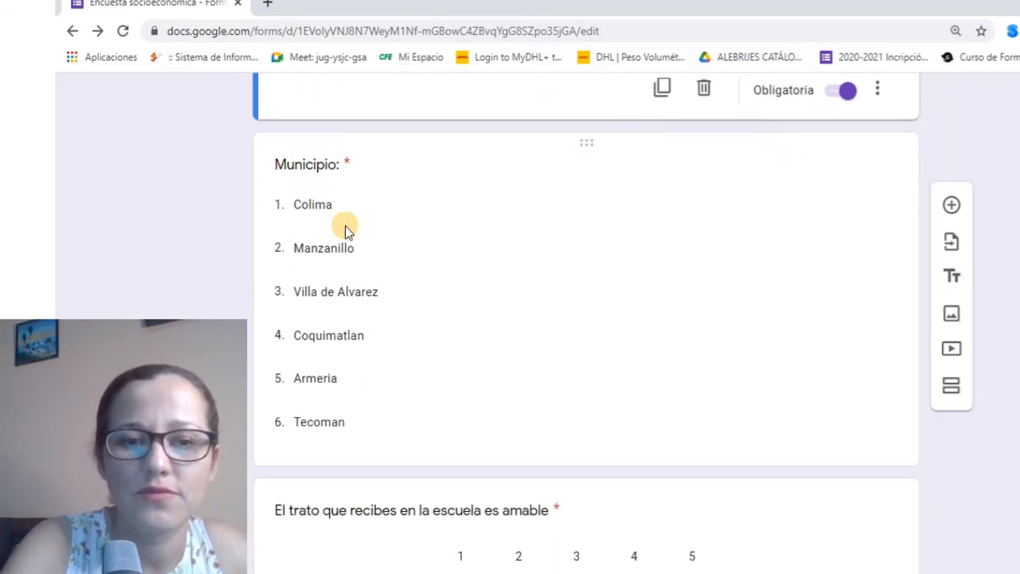
{"action": "left_click", "coordinate": [717, 297]}
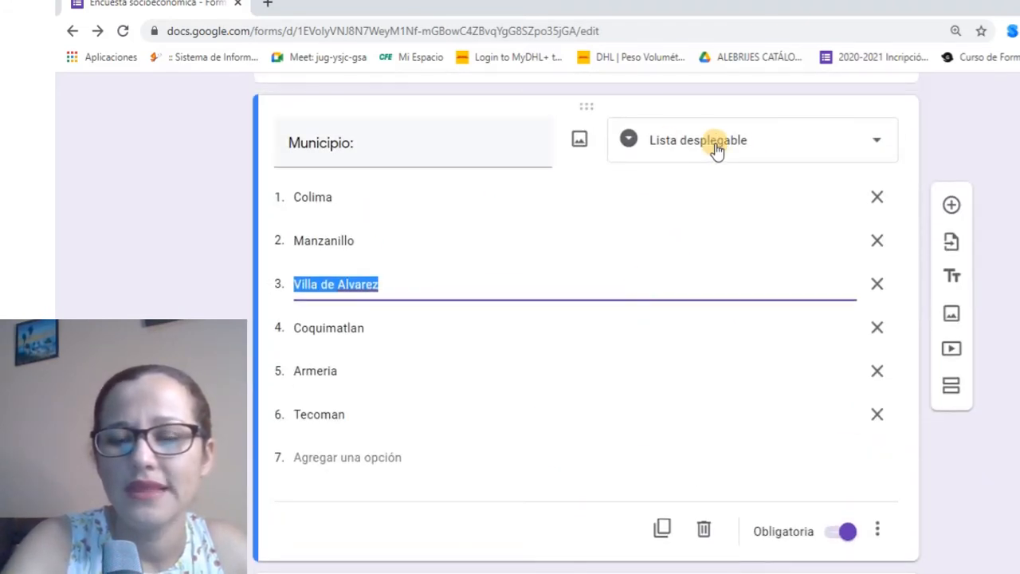
{"action": "left_click", "coordinate": [881, 533]}
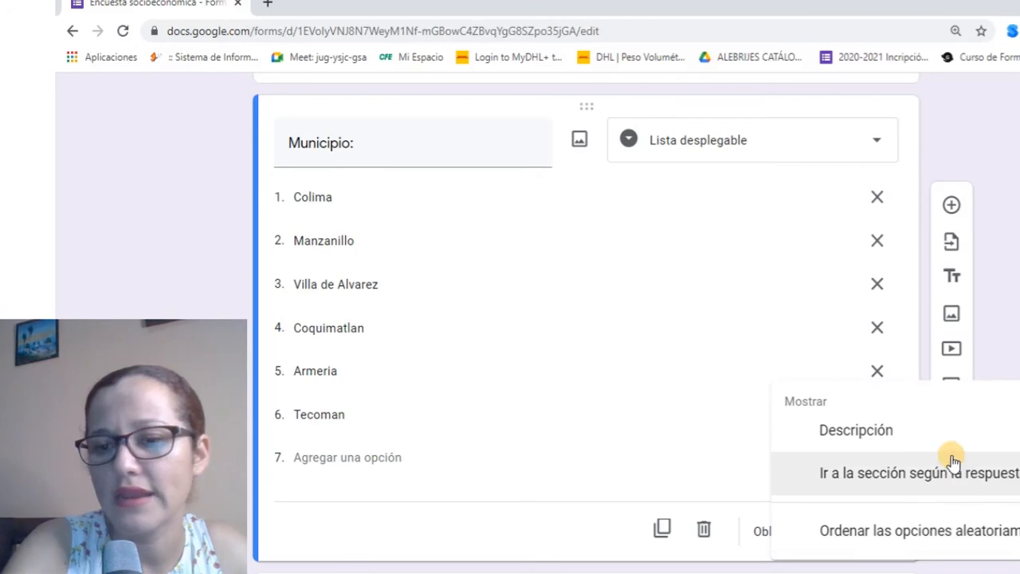
{"action": "scroll", "coordinate": [935, 446], "scroll_direction": "up", "scroll_amount": 3}
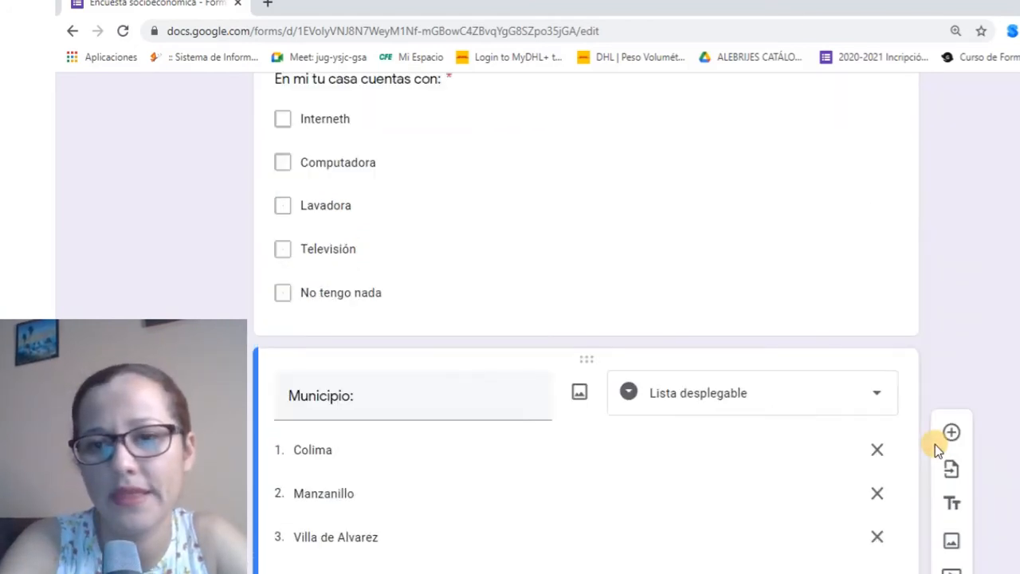
{"action": "scroll", "coordinate": [934, 443], "scroll_direction": "up", "scroll_amount": 6}
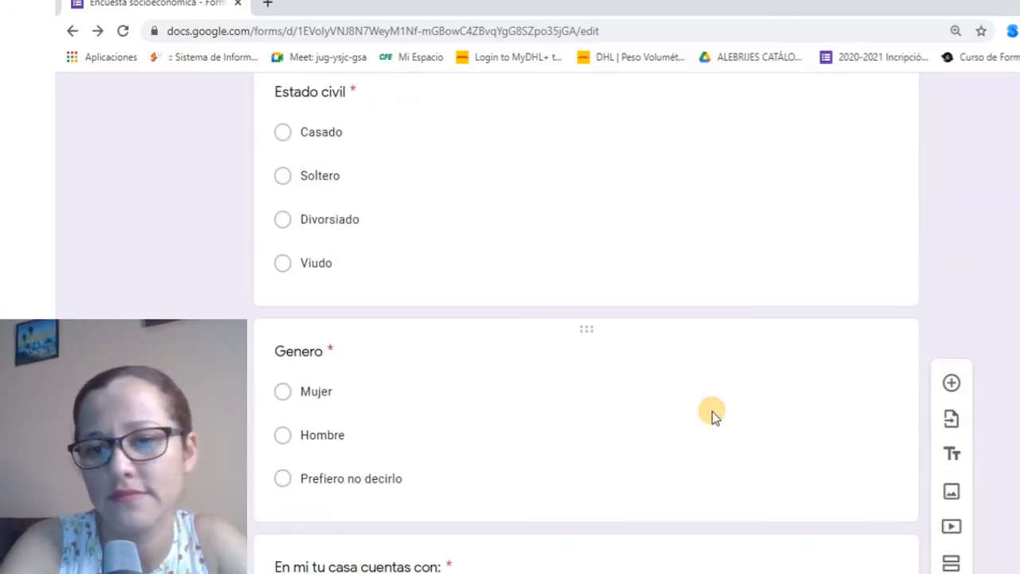
{"action": "scroll", "coordinate": [713, 414], "scroll_direction": "down", "scroll_amount": 15}
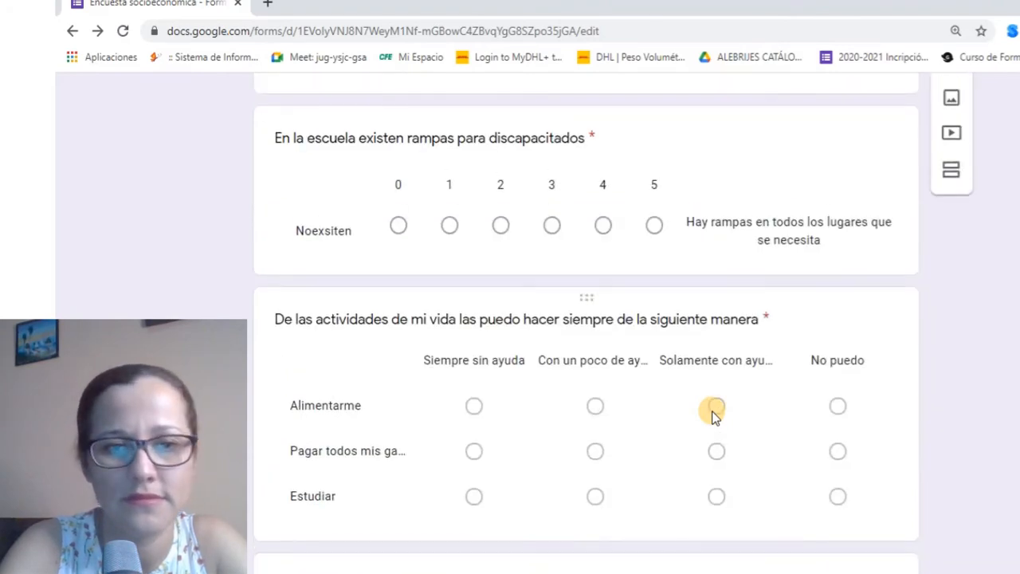
{"action": "scroll", "coordinate": [701, 406], "scroll_direction": "up", "scroll_amount": 4}
{"action": "scroll", "coordinate": [665, 476], "scroll_direction": "up", "scroll_amount": 3}
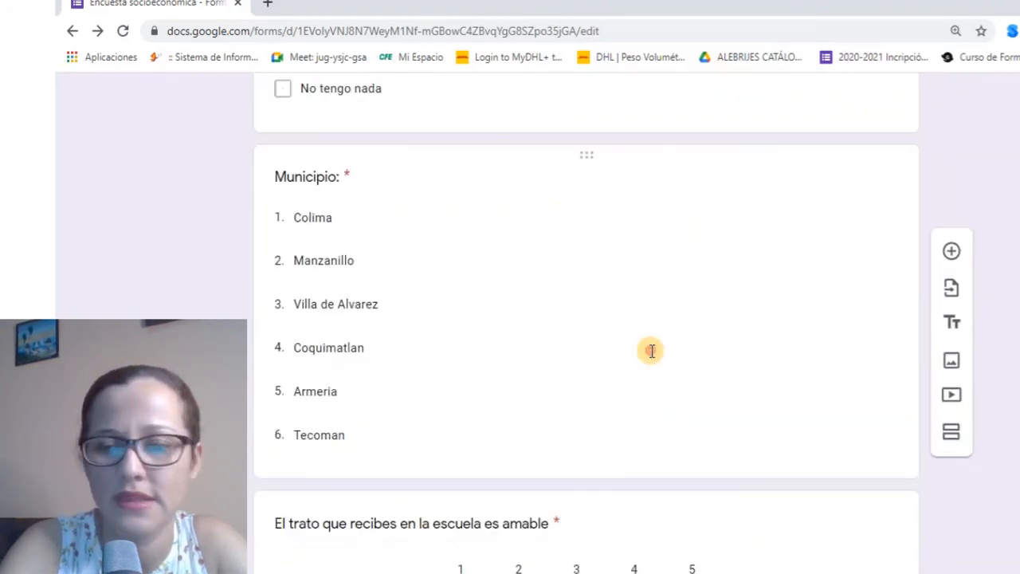
{"action": "left_click", "coordinate": [649, 351]}
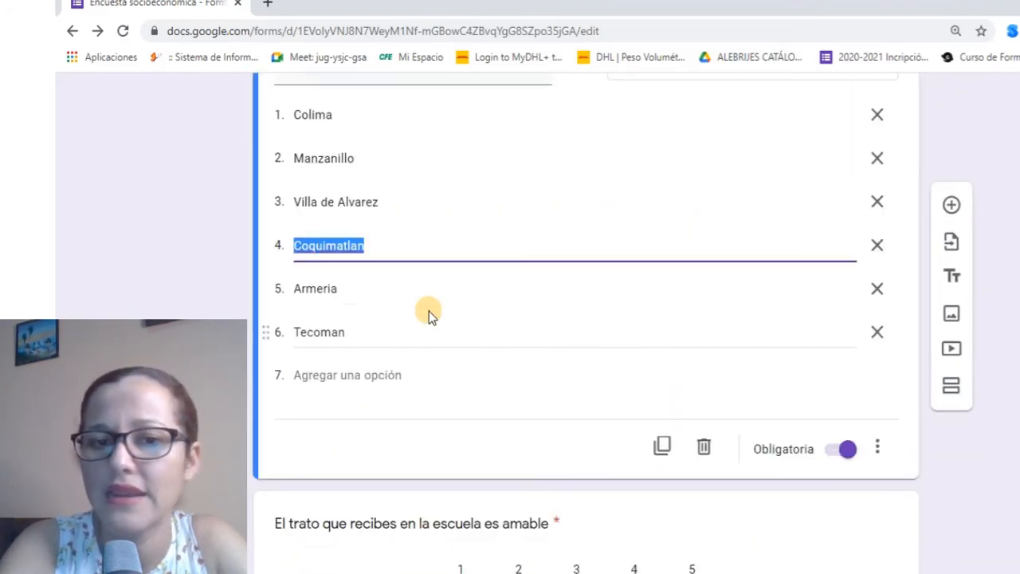
{"action": "left_click", "coordinate": [885, 452]}
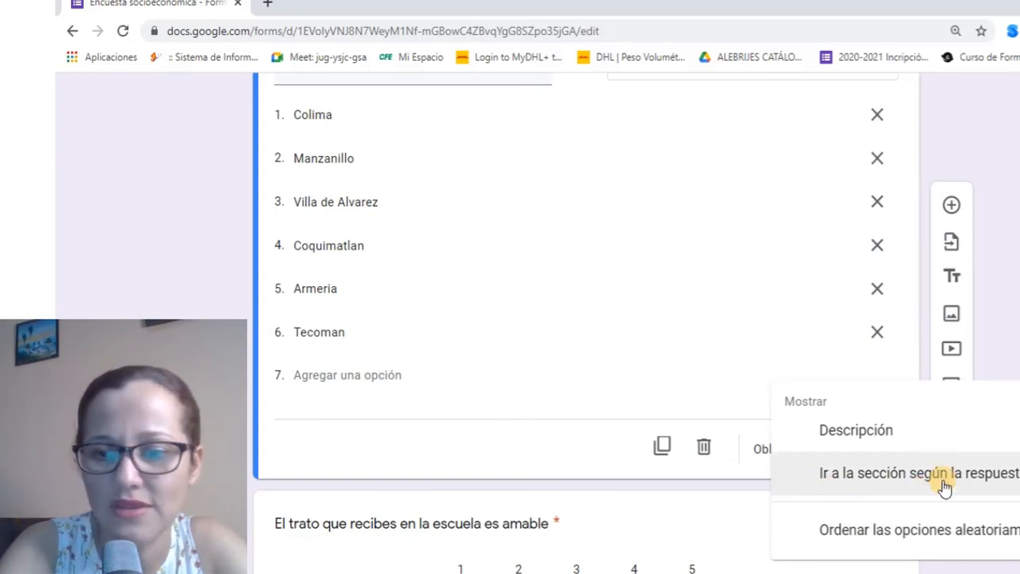
{"action": "left_click", "coordinate": [215, 446]}
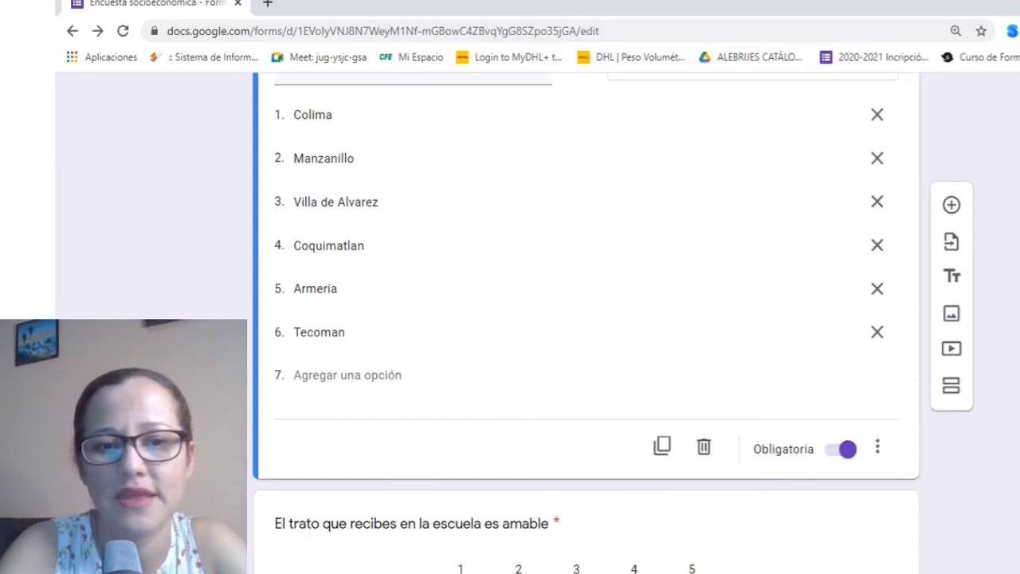
{"action": "scroll", "coordinate": [532, 384], "scroll_direction": "up", "scroll_amount": 2}
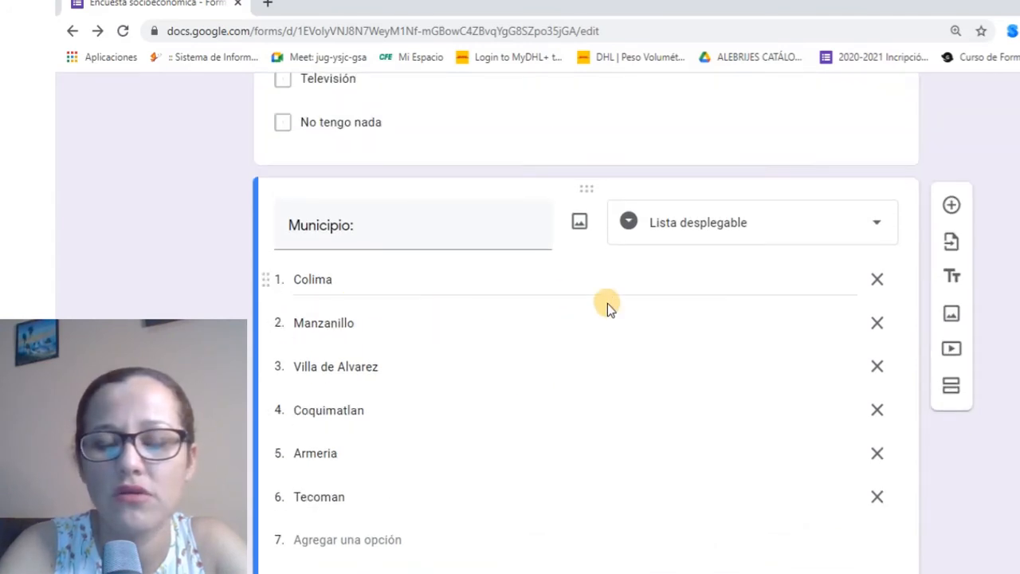
{"action": "scroll", "coordinate": [850, 518], "scroll_direction": "down", "scroll_amount": 2}
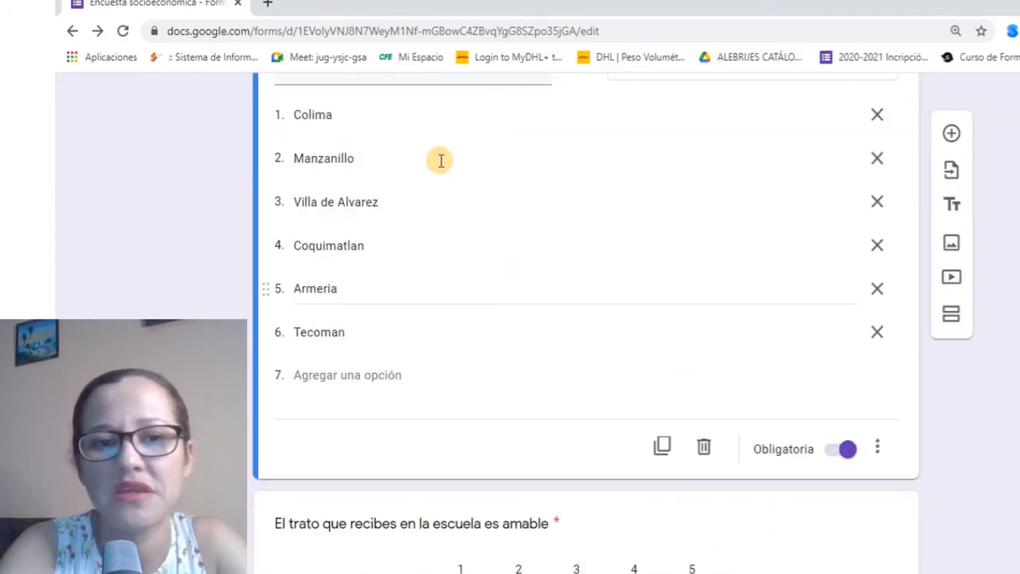
{"action": "scroll", "coordinate": [673, 470], "scroll_direction": "down", "scroll_amount": 2}
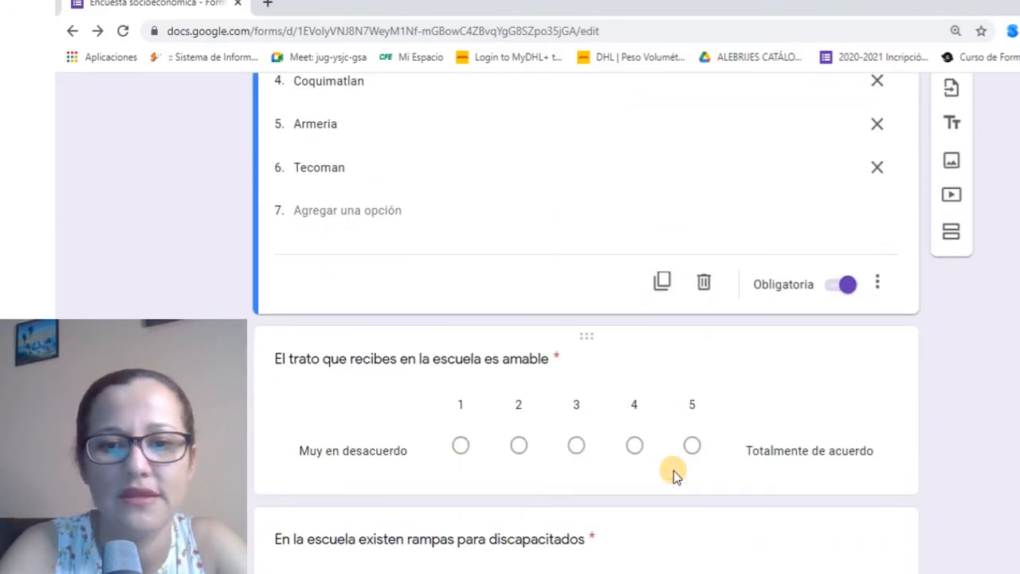
{"action": "scroll", "coordinate": [504, 456], "scroll_direction": "down", "scroll_amount": 1}
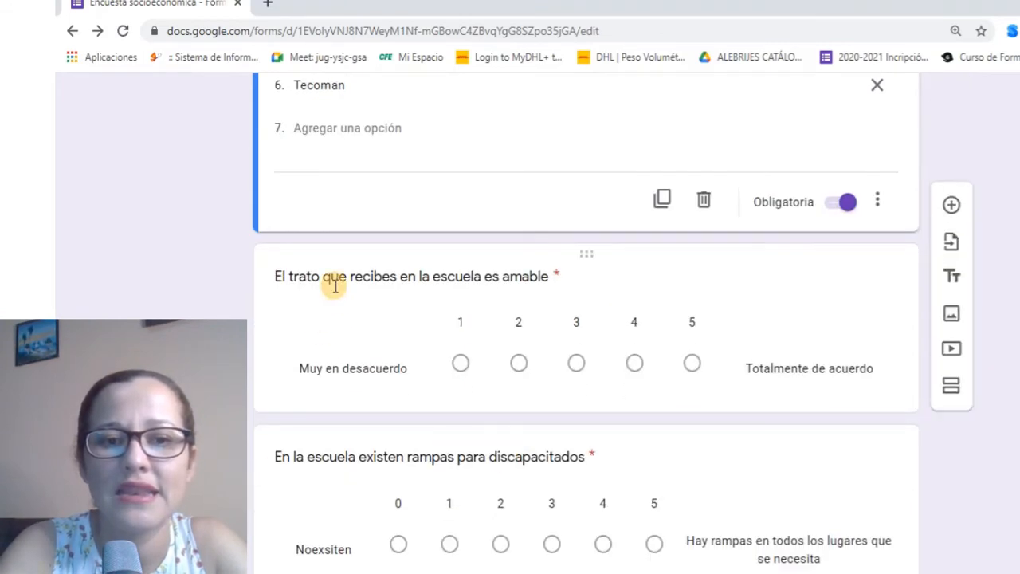
Open the school-treatment scale question's extra options and scroll down the form
{"action": "left_click", "coordinate": [845, 341]}
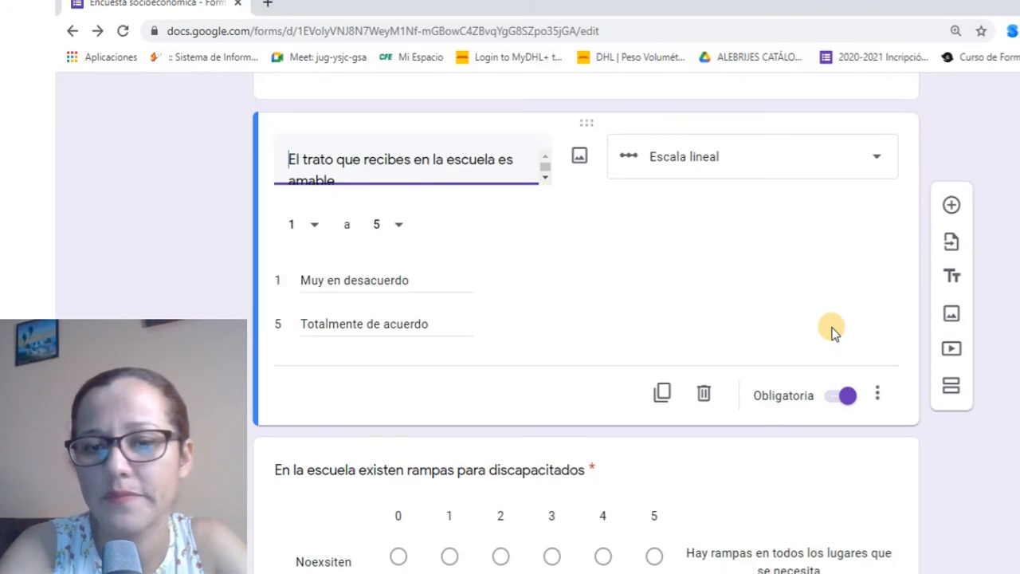
{"action": "left_click", "coordinate": [877, 398]}
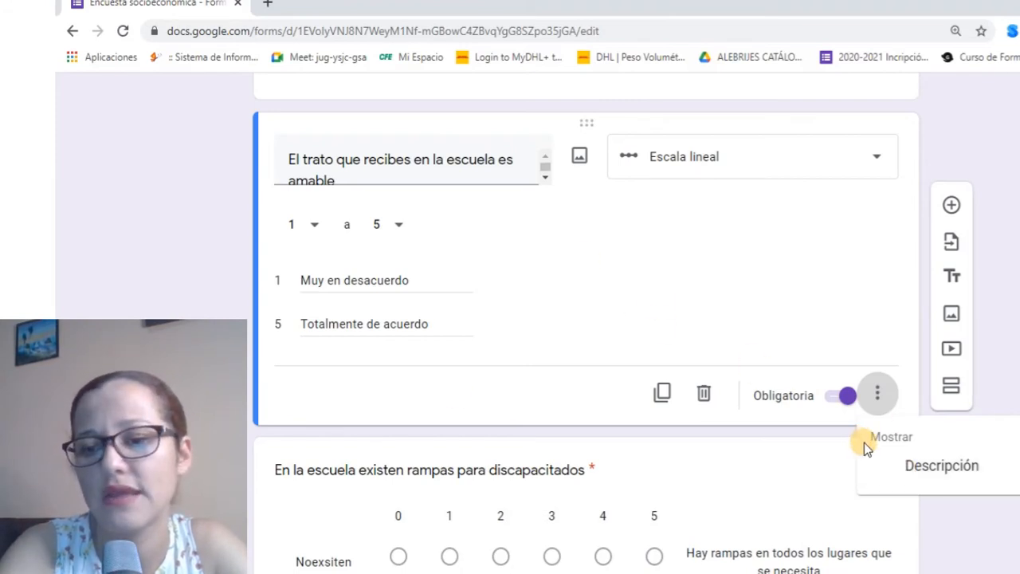
{"action": "scroll", "coordinate": [864, 443], "scroll_direction": "down", "scroll_amount": 3}
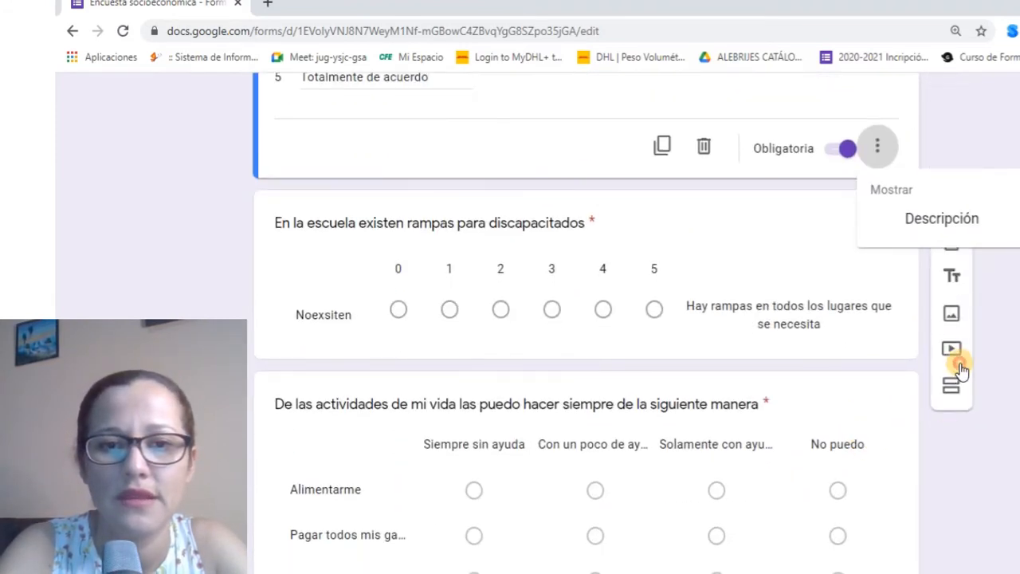
{"action": "scroll", "coordinate": [485, 278], "scroll_direction": "up", "scroll_amount": 3}
{"action": "scroll", "coordinate": [664, 380], "scroll_direction": "down", "scroll_amount": 4}
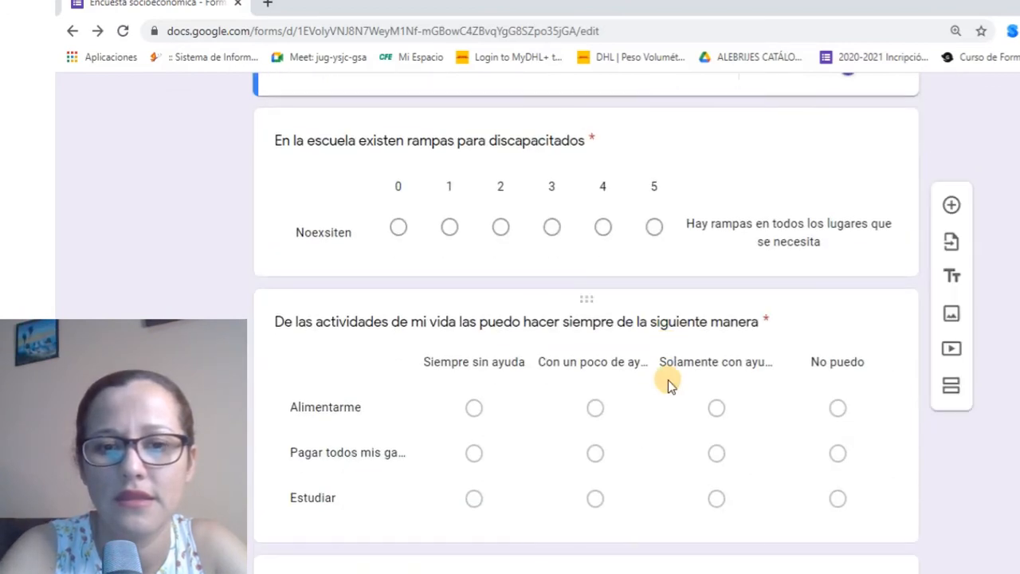
{"action": "scroll", "coordinate": [667, 379], "scroll_direction": "down", "scroll_amount": 2}
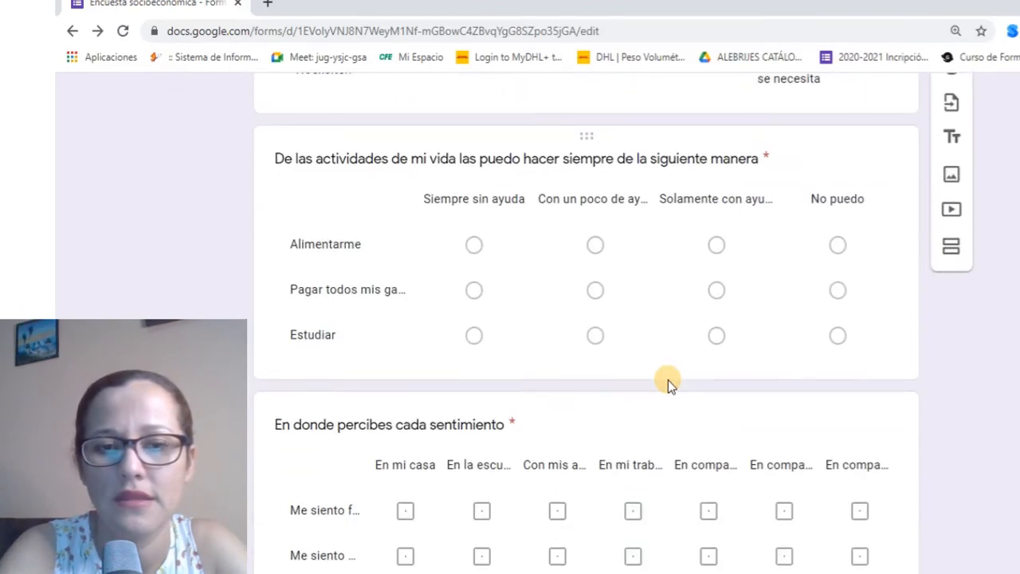
Check 'Solo se permite una respuesta por columna' on the activities grid and open the respondent preview
{"action": "left_click", "coordinate": [870, 345]}
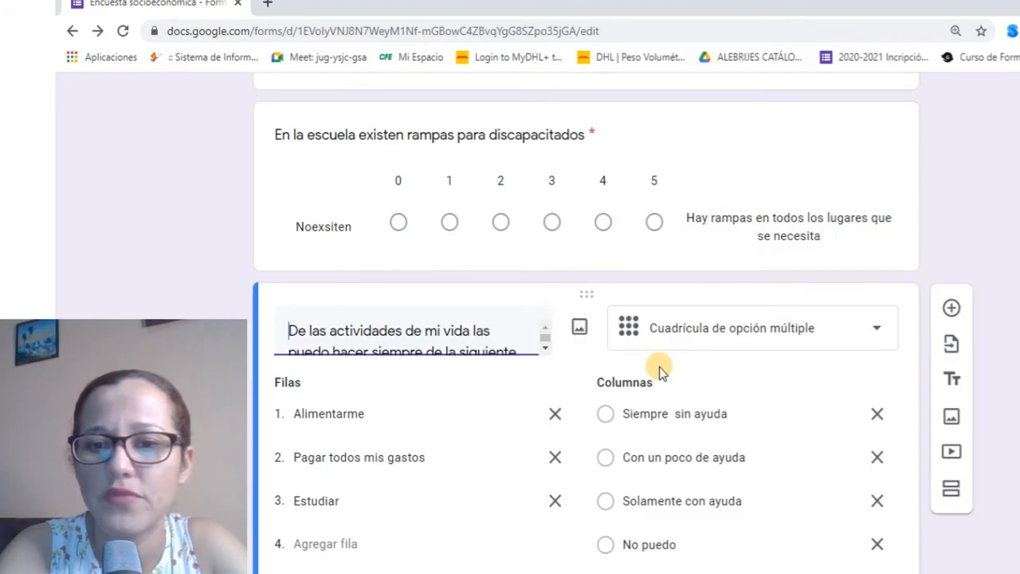
{"action": "scroll", "coordinate": [704, 356], "scroll_direction": "down", "scroll_amount": 2}
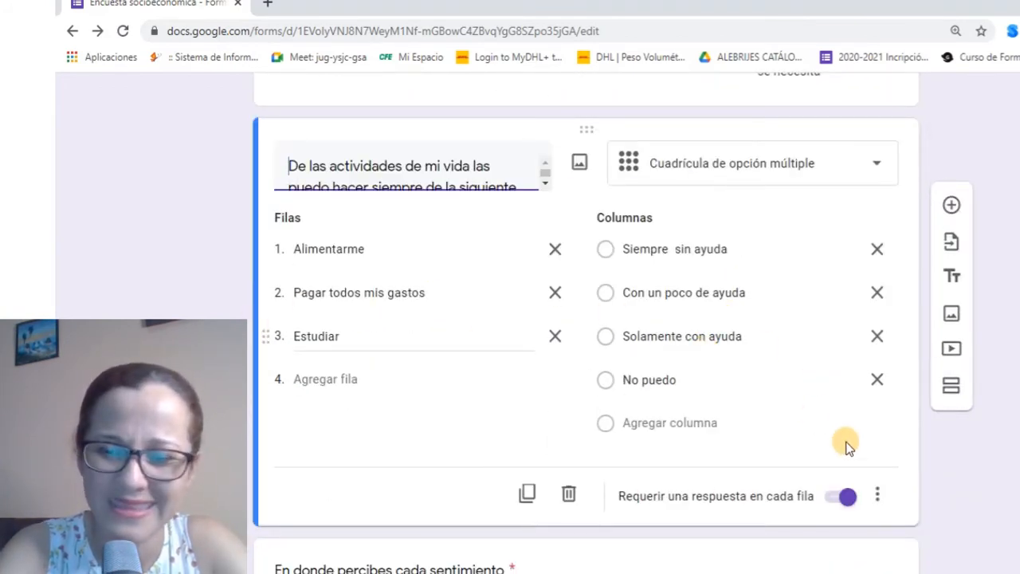
{"action": "left_click", "coordinate": [846, 496]}
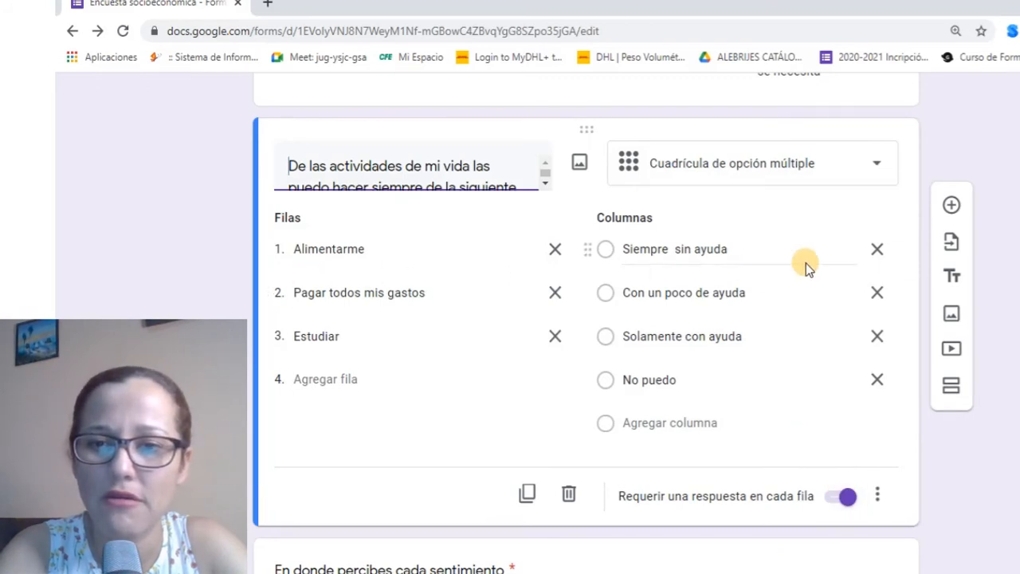
{"action": "left_click", "coordinate": [874, 497]}
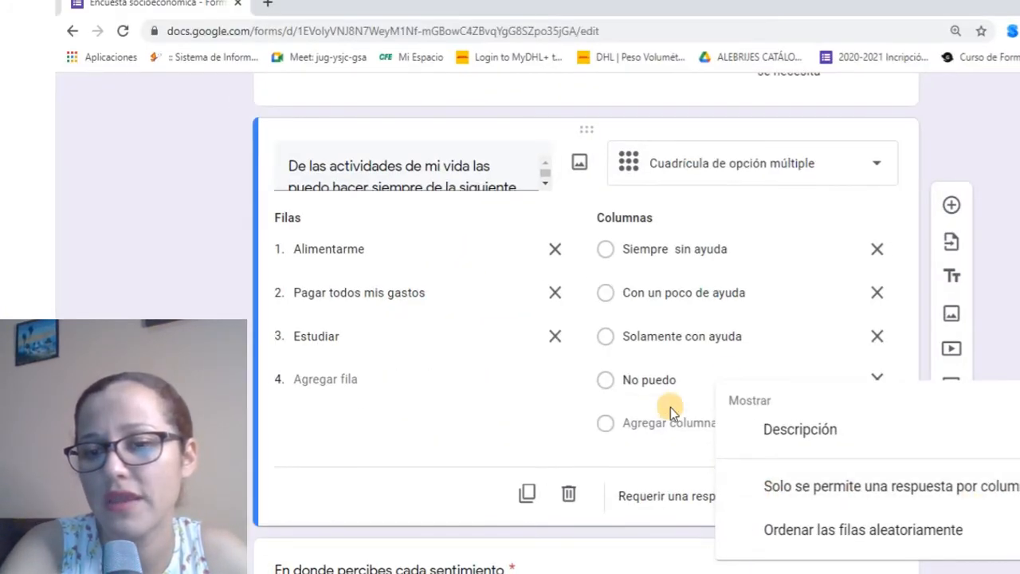
{"action": "left_click", "coordinate": [762, 489]}
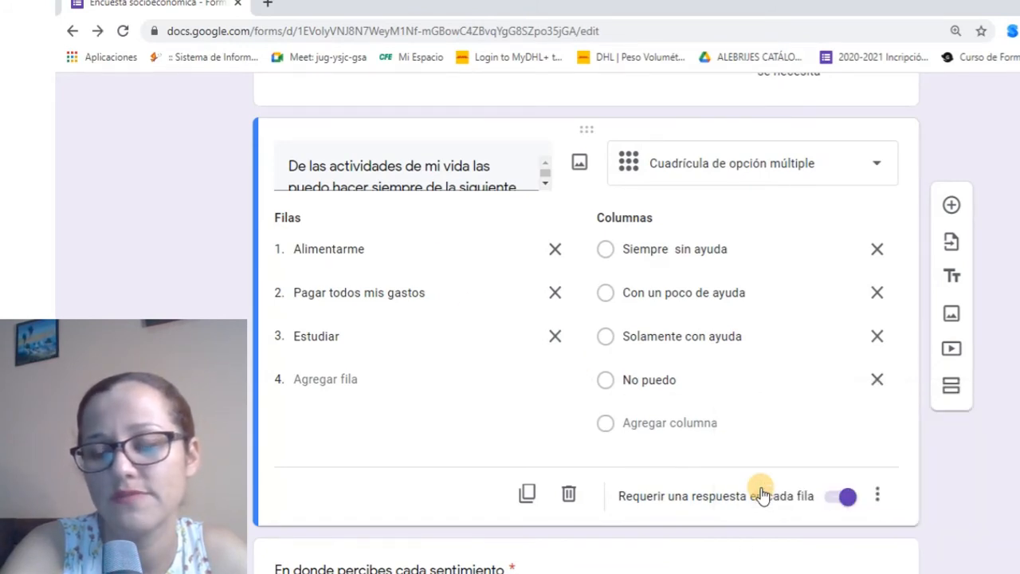
{"action": "scroll", "coordinate": [766, 495], "scroll_direction": "up", "scroll_amount": 15}
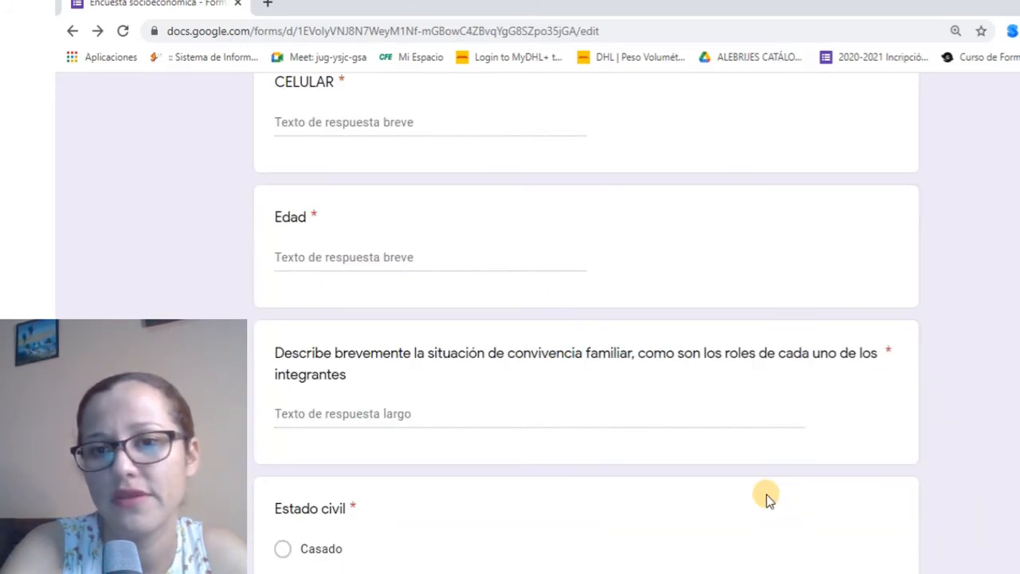
{"action": "left_click", "coordinate": [866, 101]}
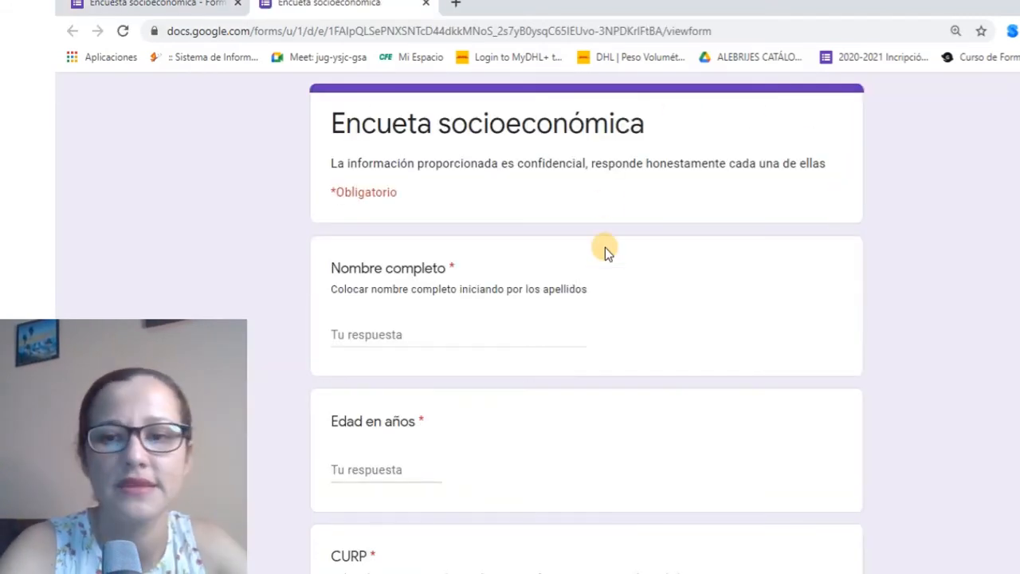
Answer the preview grid with distinct columns: Alimentarme Con un poco de ayuda, Pagar No puedo, Estudiar Solamente con ayuda
{"action": "scroll", "coordinate": [606, 248], "scroll_direction": "down", "scroll_amount": 10}
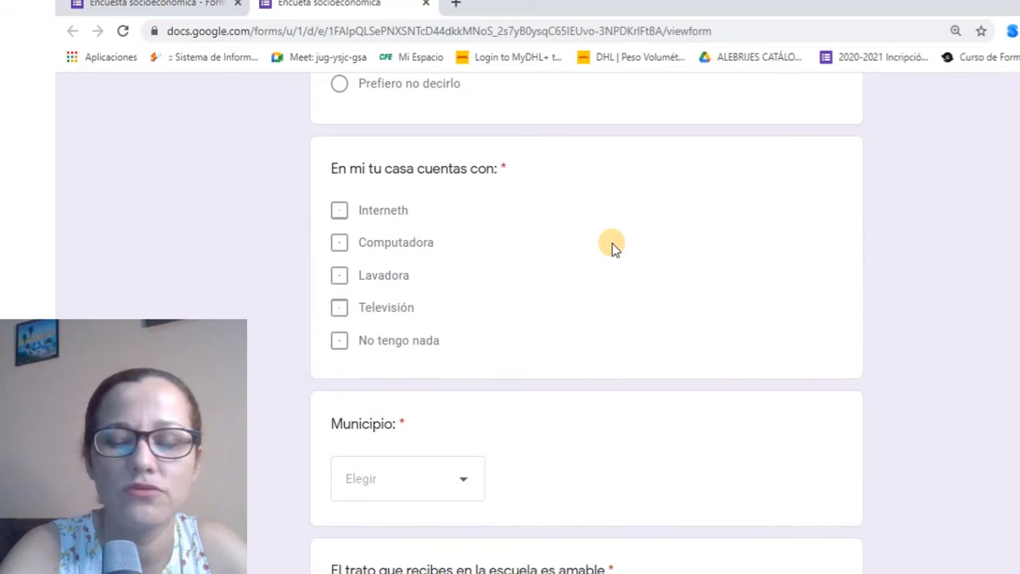
{"action": "scroll", "coordinate": [612, 243], "scroll_direction": "down", "scroll_amount": 10}
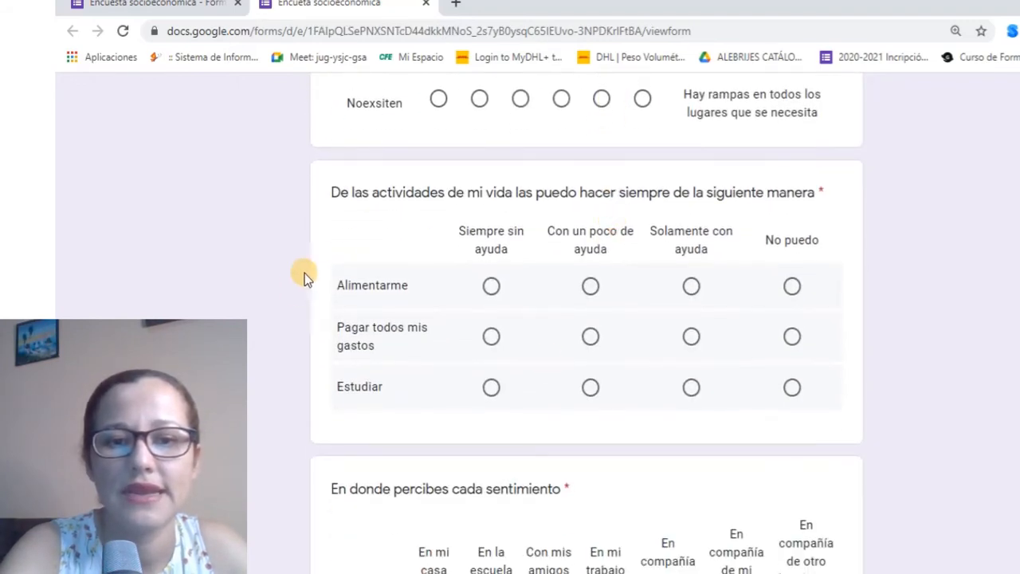
{"action": "left_click", "coordinate": [490, 287]}
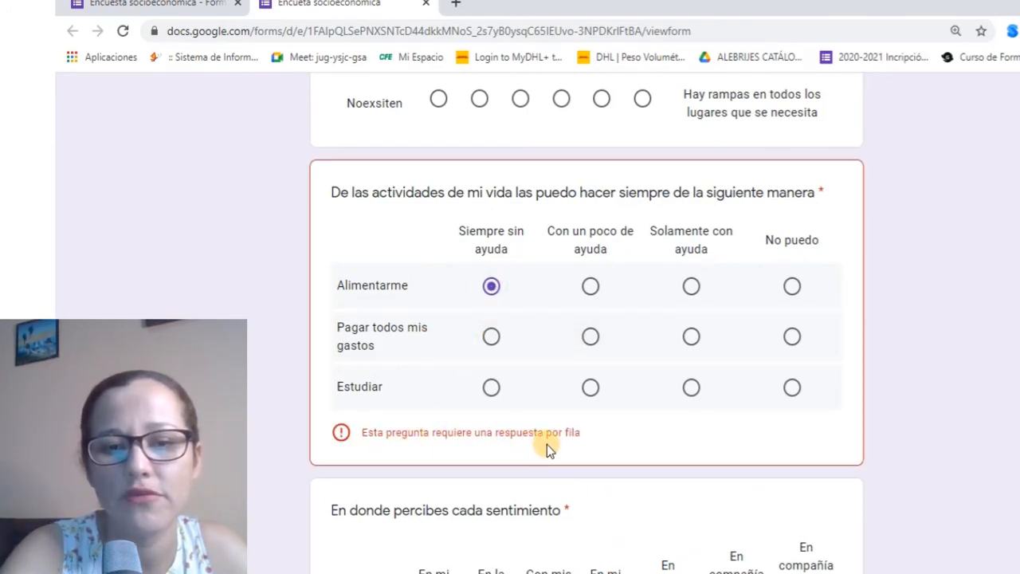
{"action": "left_click", "coordinate": [589, 338]}
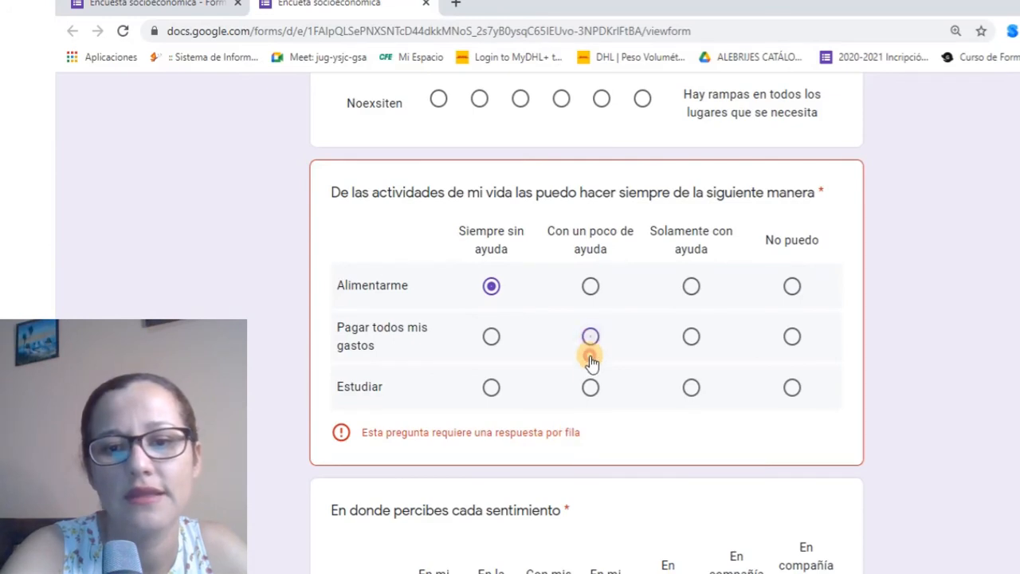
{"action": "left_click", "coordinate": [690, 388]}
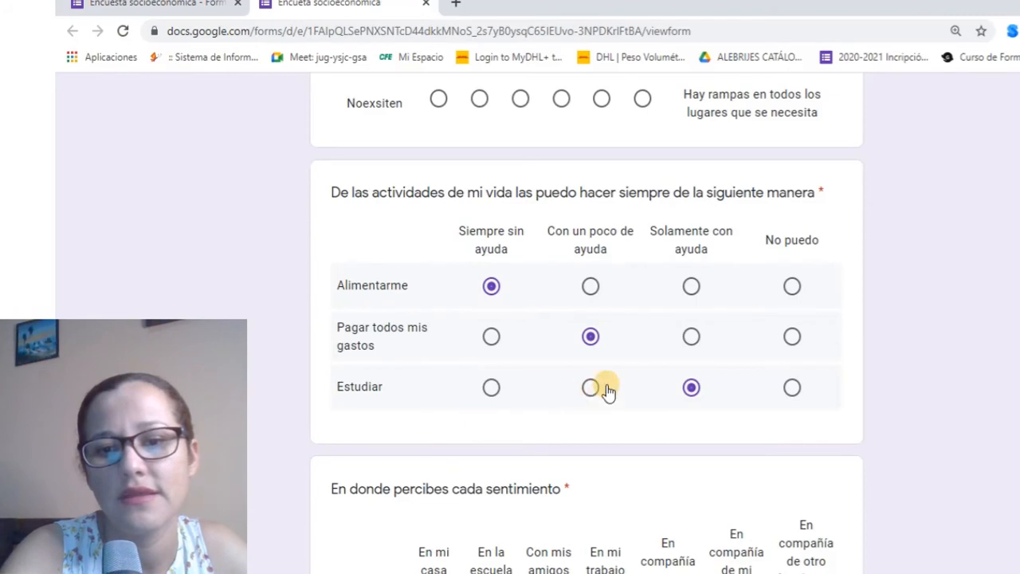
{"action": "left_click", "coordinate": [690, 336]}
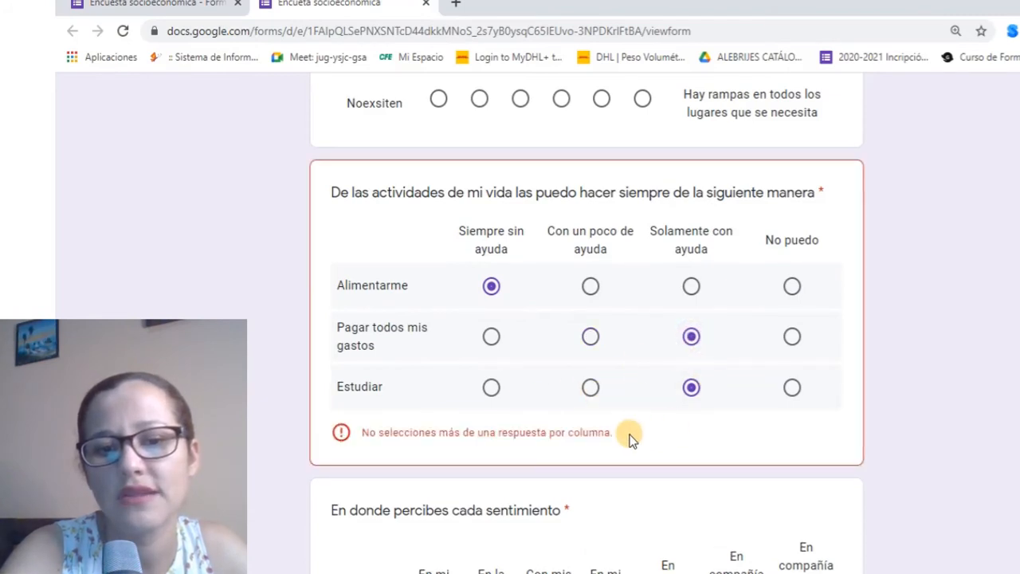
{"action": "left_click", "coordinate": [791, 336]}
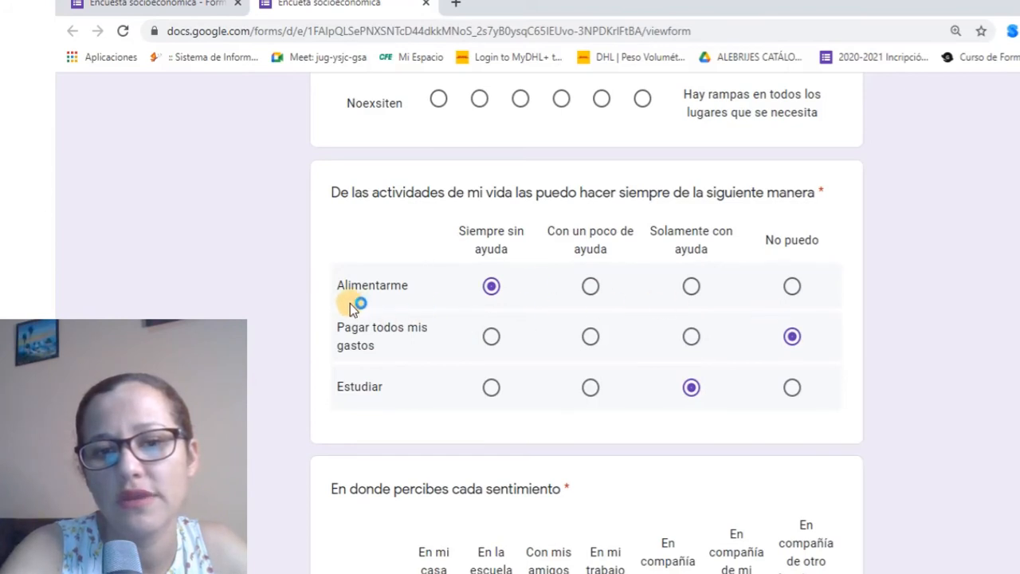
{"action": "left_click", "coordinate": [588, 286]}
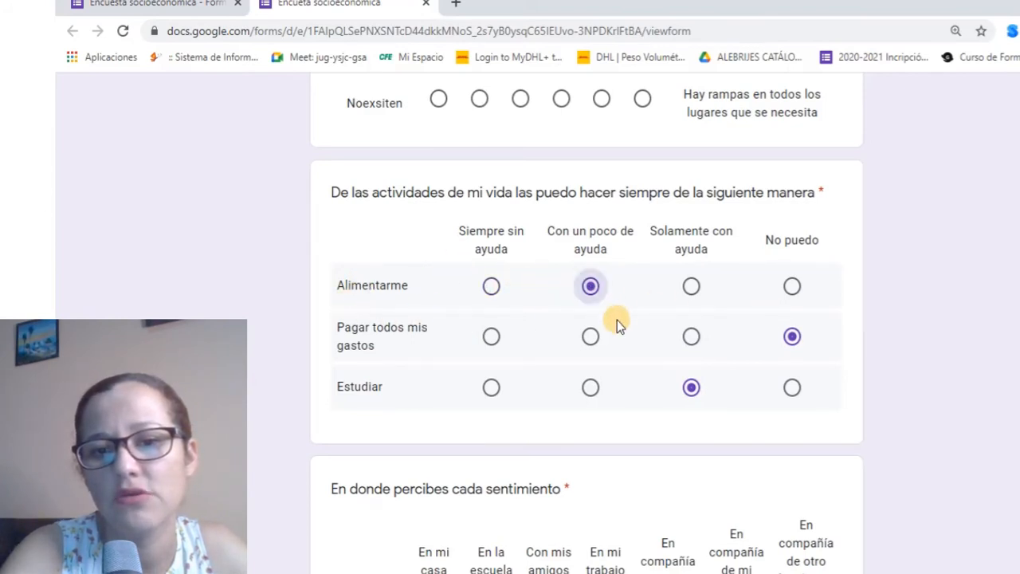
{"action": "left_click", "coordinate": [691, 335]}
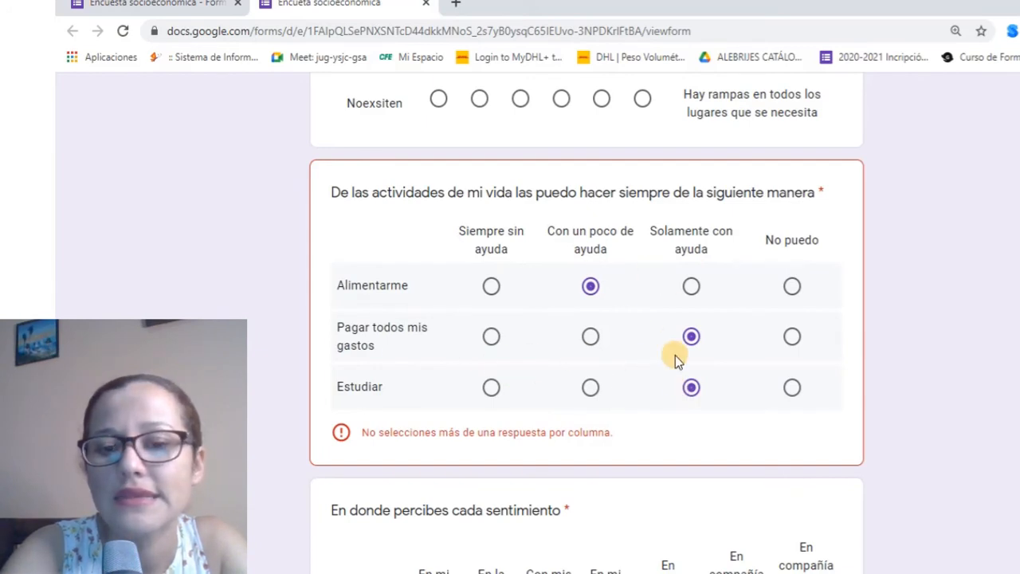
{"action": "left_click", "coordinate": [792, 337]}
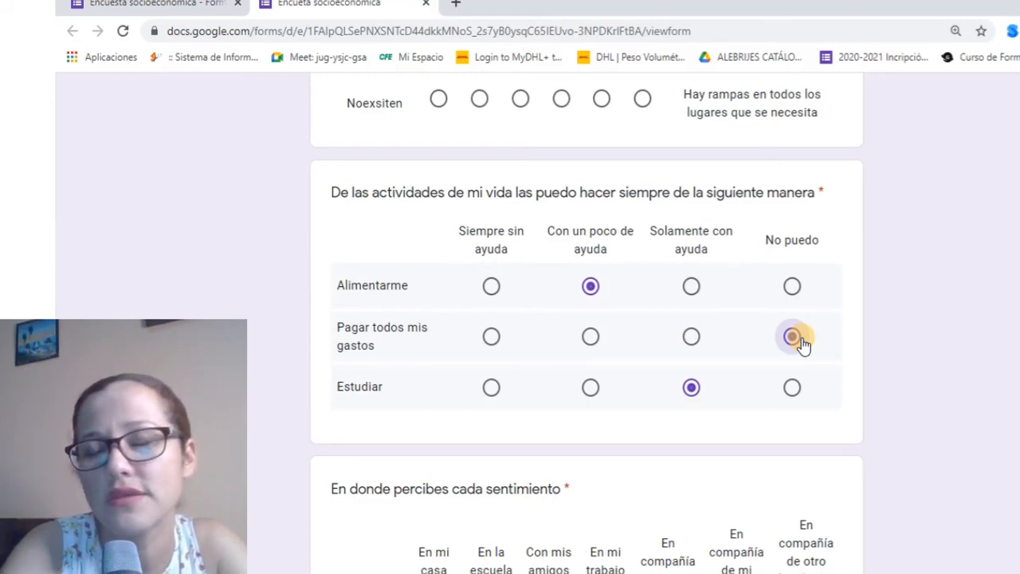
{"action": "key", "text": "ctrl+w"}
Turn off 'Solo se permite una respuesta por columna' on the activities grid
{"action": "scroll", "coordinate": [492, 255], "scroll_direction": "up", "scroll_amount": 3}
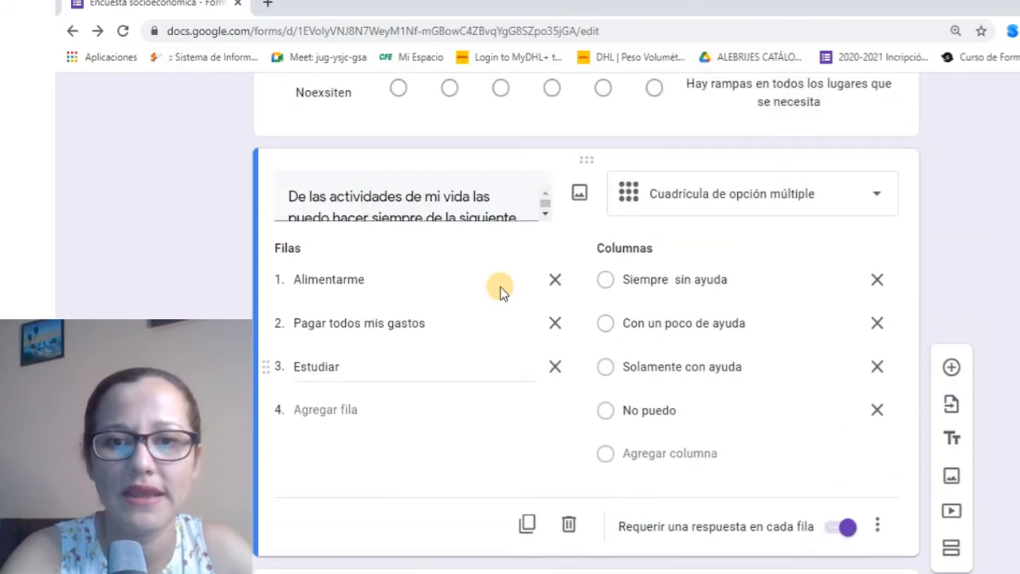
{"action": "scroll", "coordinate": [501, 286], "scroll_direction": "down", "scroll_amount": 3}
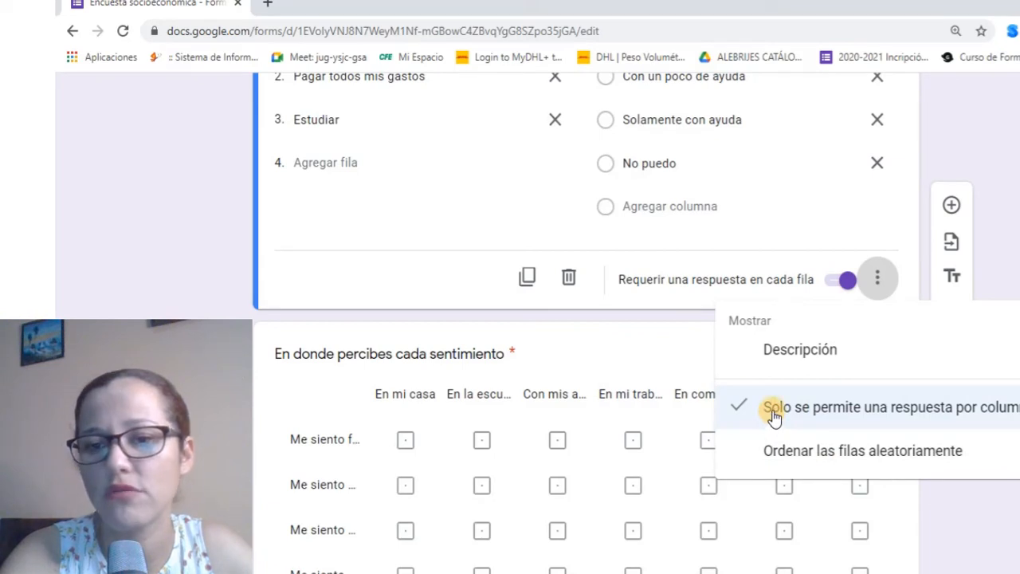
{"action": "left_click", "coordinate": [773, 414]}
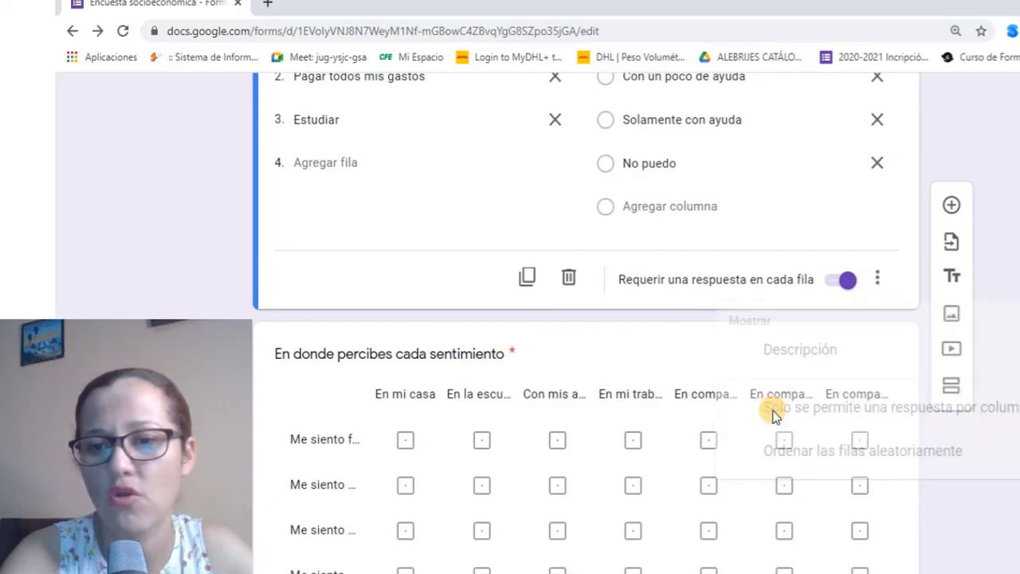
Add the life-stages ordering grid question and limit it to one answer per column
{"action": "left_click", "coordinate": [951, 207]}
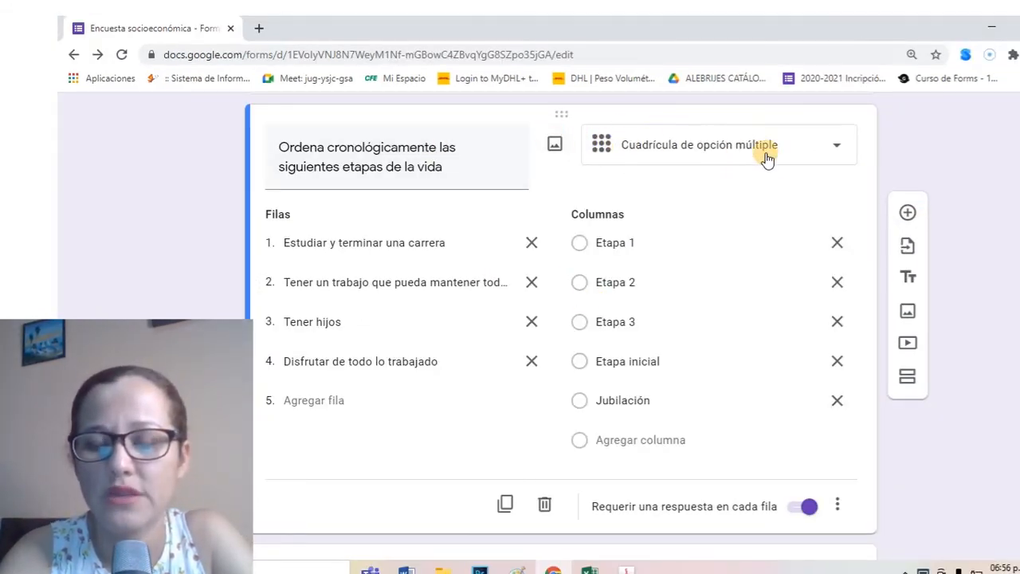
{"action": "left_click", "coordinate": [839, 505]}
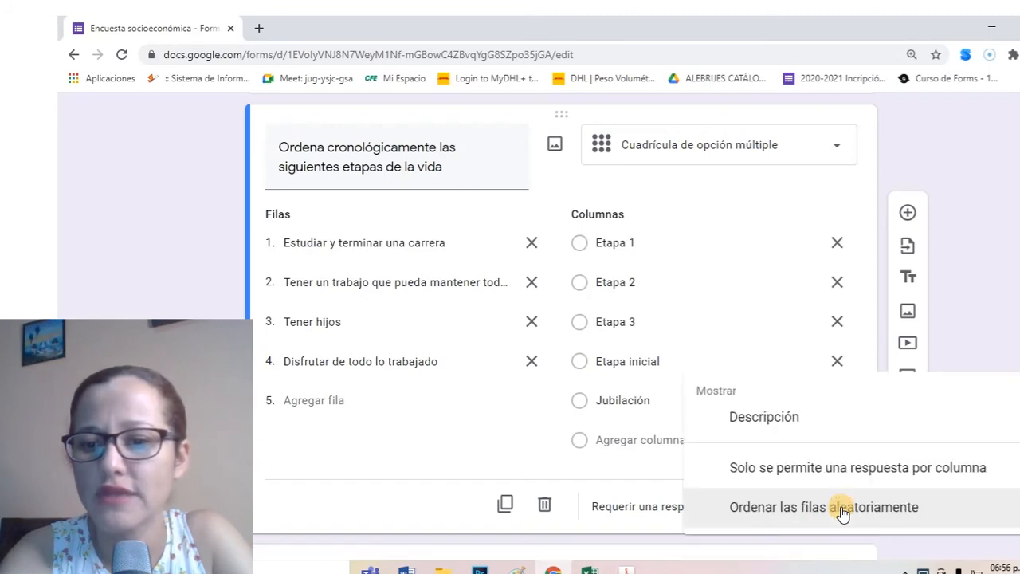
{"action": "left_click", "coordinate": [799, 470]}
{"action": "scroll", "coordinate": [711, 382], "scroll_direction": "up", "scroll_amount": 1}
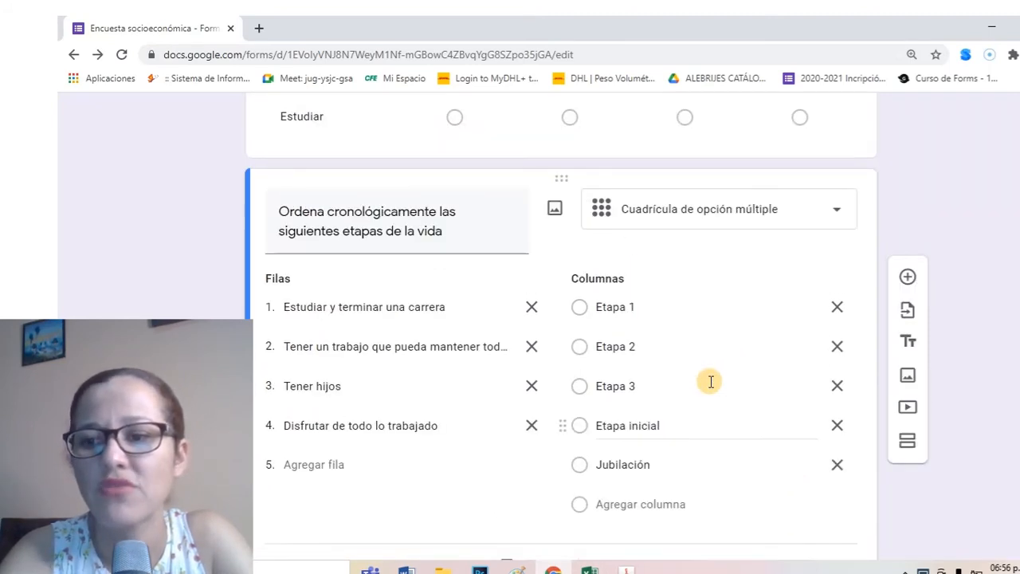
{"action": "scroll", "coordinate": [560, 319], "scroll_direction": "up", "scroll_amount": 10}
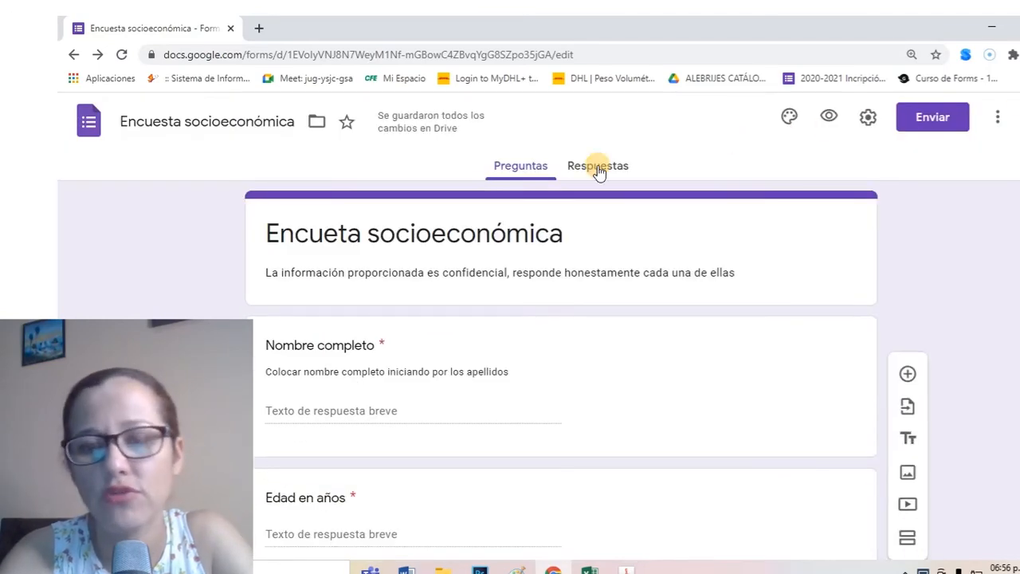
In a fresh preview, mark Siempre sin ayuda for Alimentarme and Pagar todos mis gastos, Con un poco de ayuda for Estudiar
{"action": "left_click", "coordinate": [598, 165]}
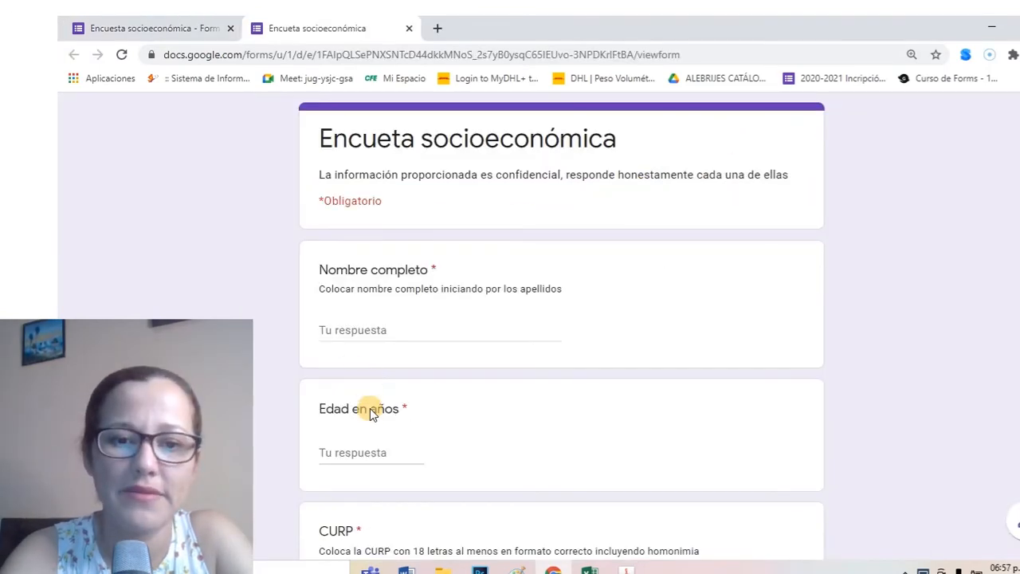
{"action": "scroll", "coordinate": [371, 412], "scroll_direction": "down", "scroll_amount": 5}
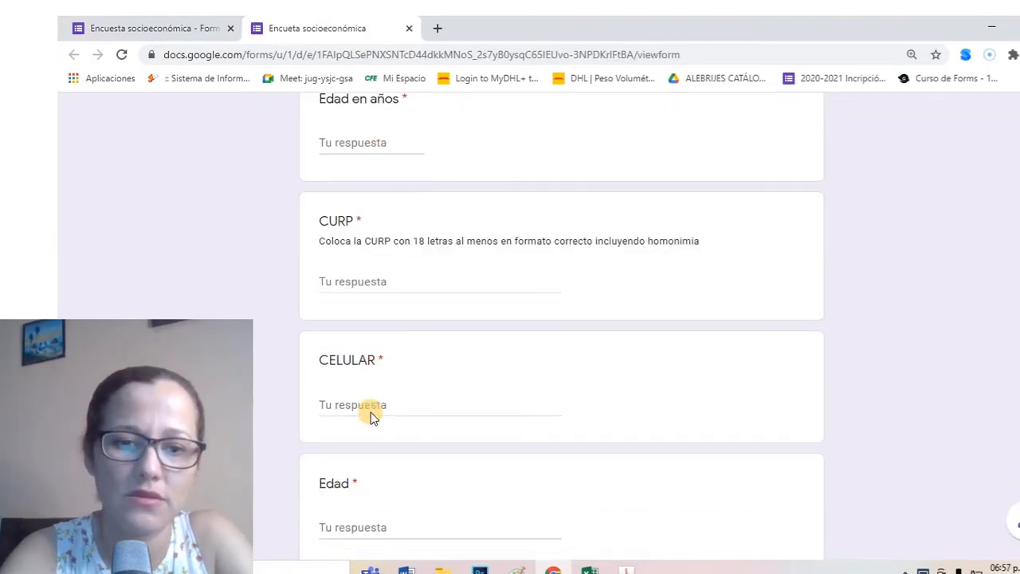
{"action": "scroll", "coordinate": [374, 410], "scroll_direction": "down", "scroll_amount": 10}
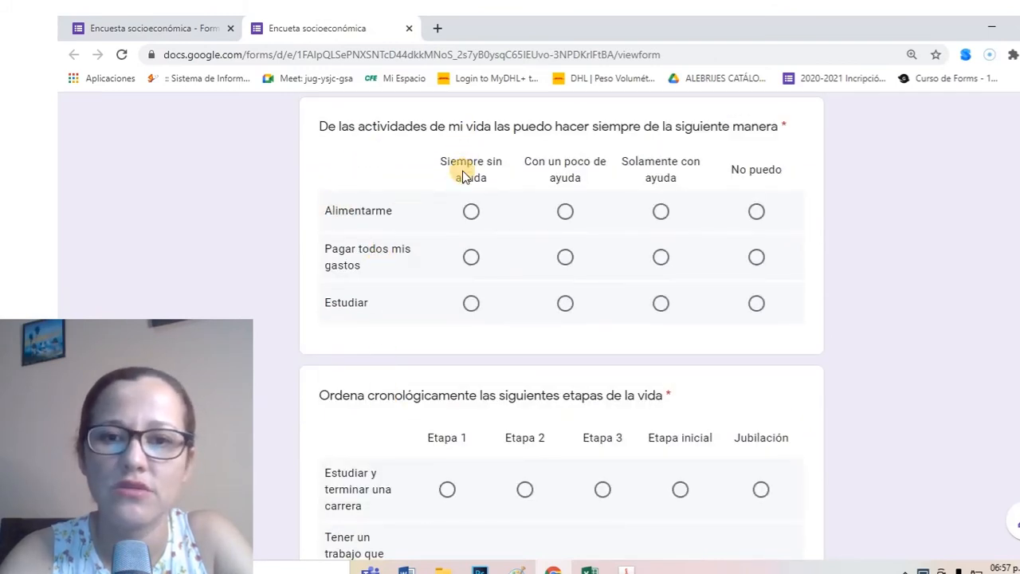
{"action": "left_click", "coordinate": [471, 210]}
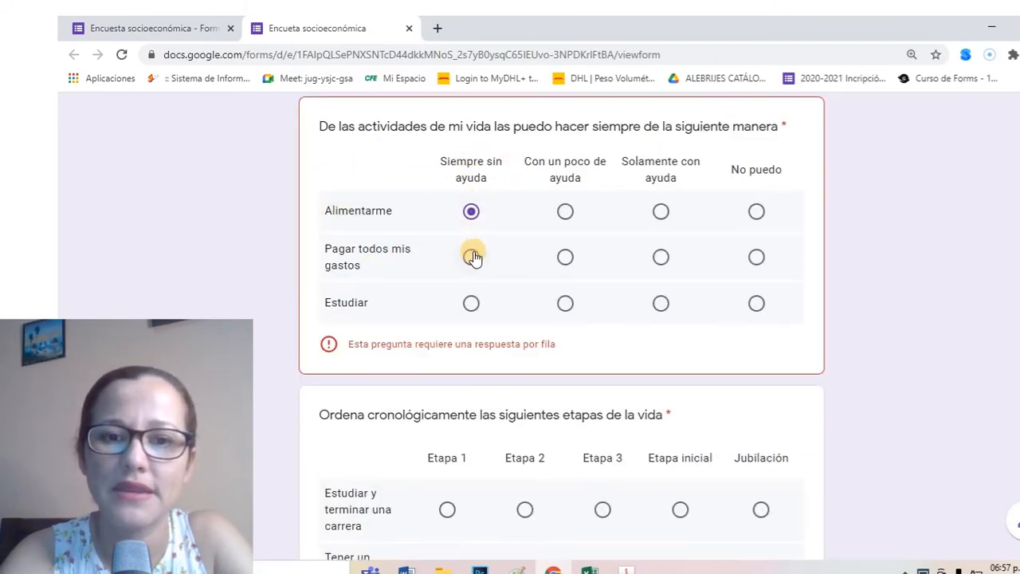
{"action": "left_click", "coordinate": [474, 255]}
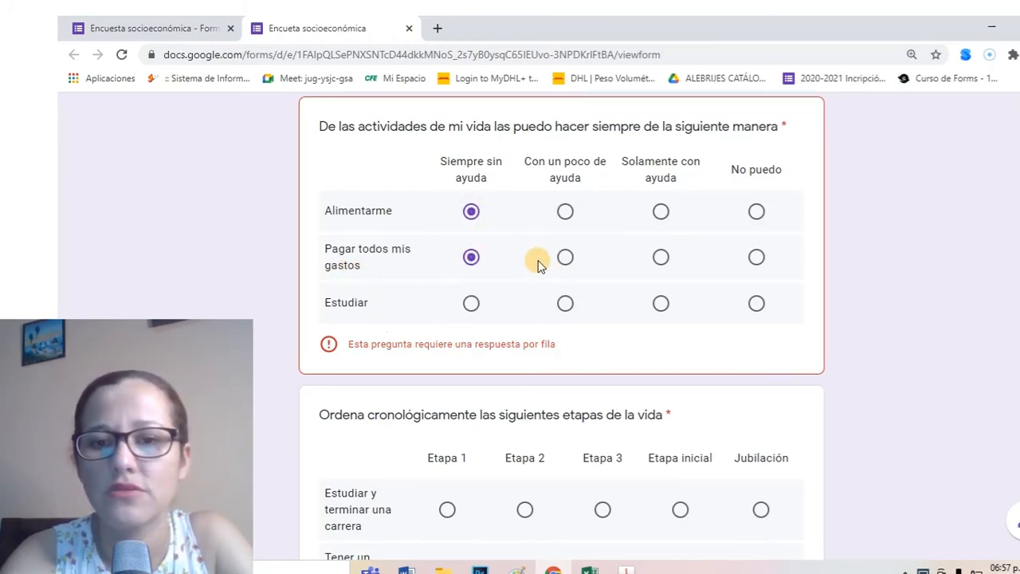
{"action": "left_click", "coordinate": [565, 303]}
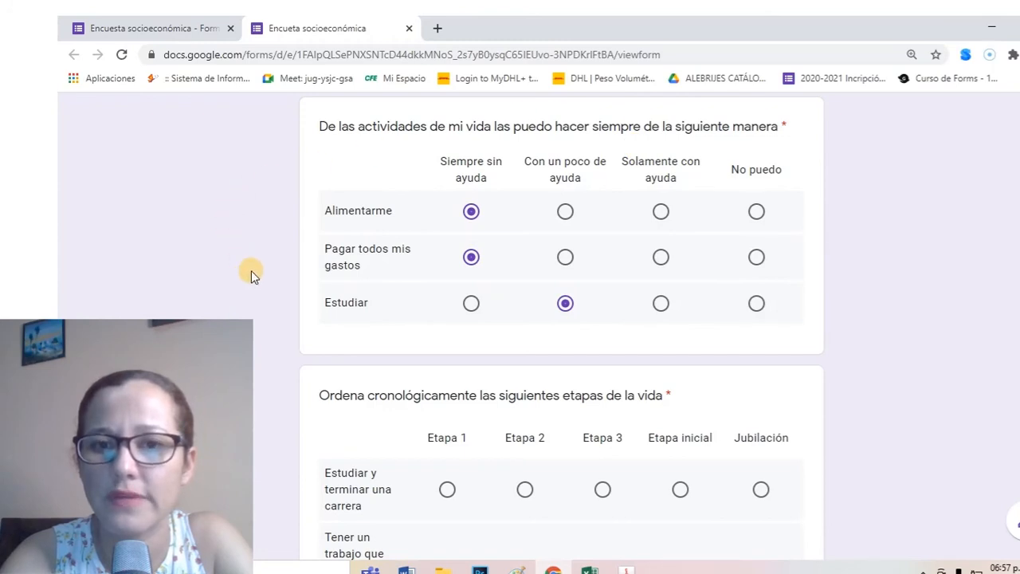
{"action": "scroll", "coordinate": [382, 279], "scroll_direction": "down", "scroll_amount": 2}
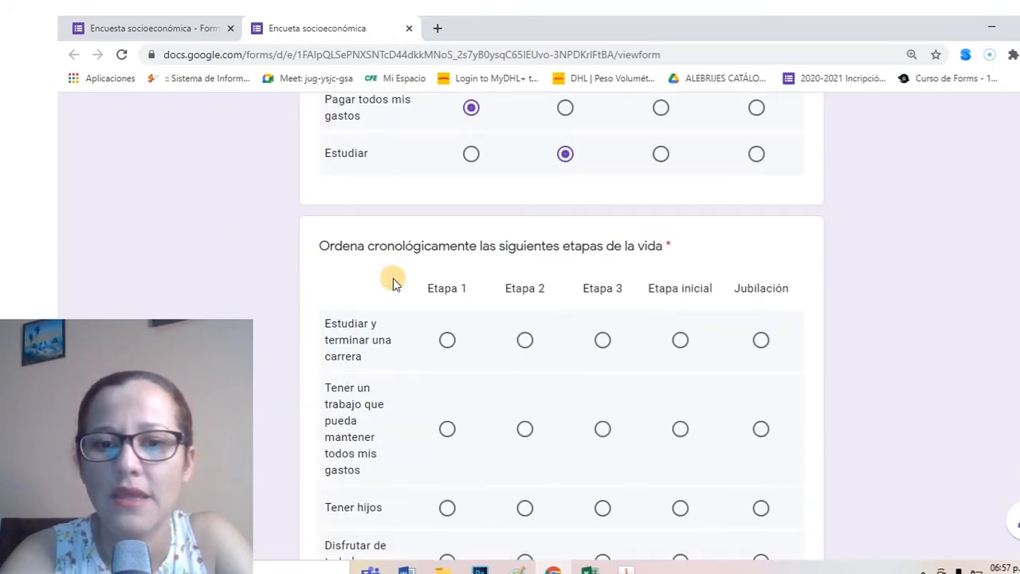
{"action": "scroll", "coordinate": [390, 281], "scroll_direction": "down", "scroll_amount": 2}
{"action": "scroll", "coordinate": [364, 250], "scroll_direction": "up", "scroll_amount": 1}
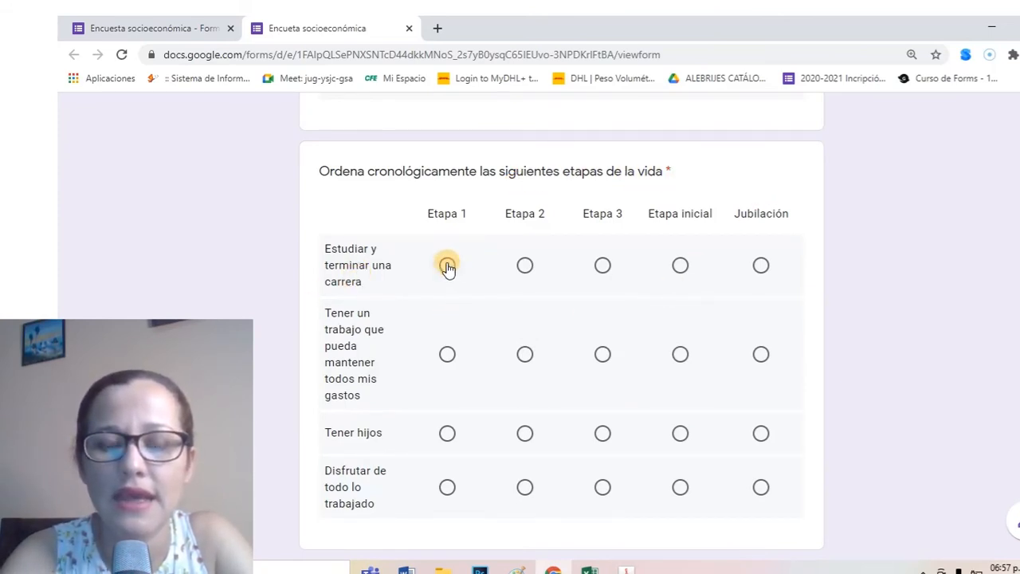
Answer the life-stages grid with Etapa inicial, Etapa 2, Etapa 3 and Jubilación, then close the preview
{"action": "left_click", "coordinate": [680, 266]}
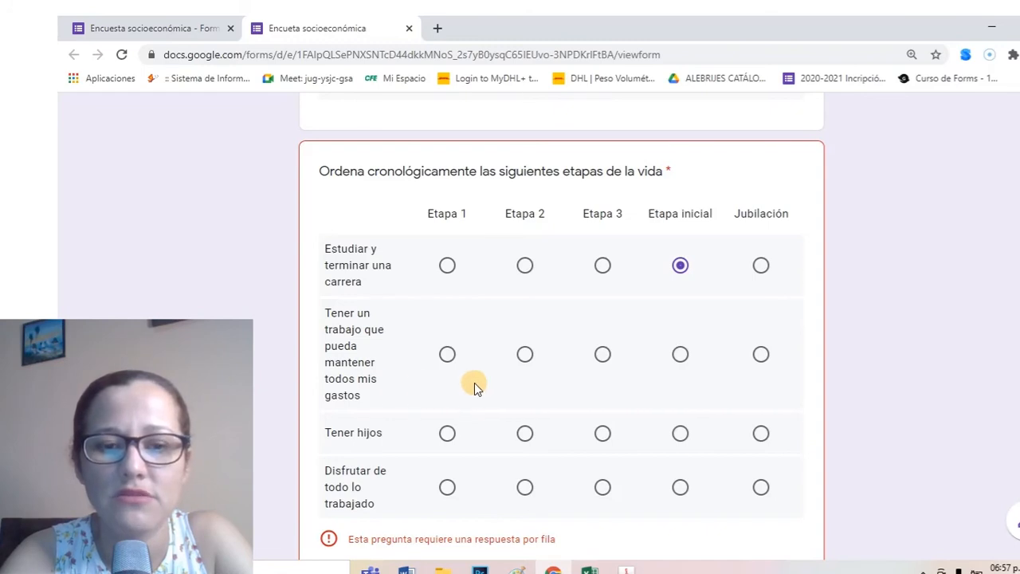
{"action": "scroll", "coordinate": [475, 382], "scroll_direction": "down", "scroll_amount": 2}
{"action": "scroll", "coordinate": [474, 385], "scroll_direction": "up", "scroll_amount": 1}
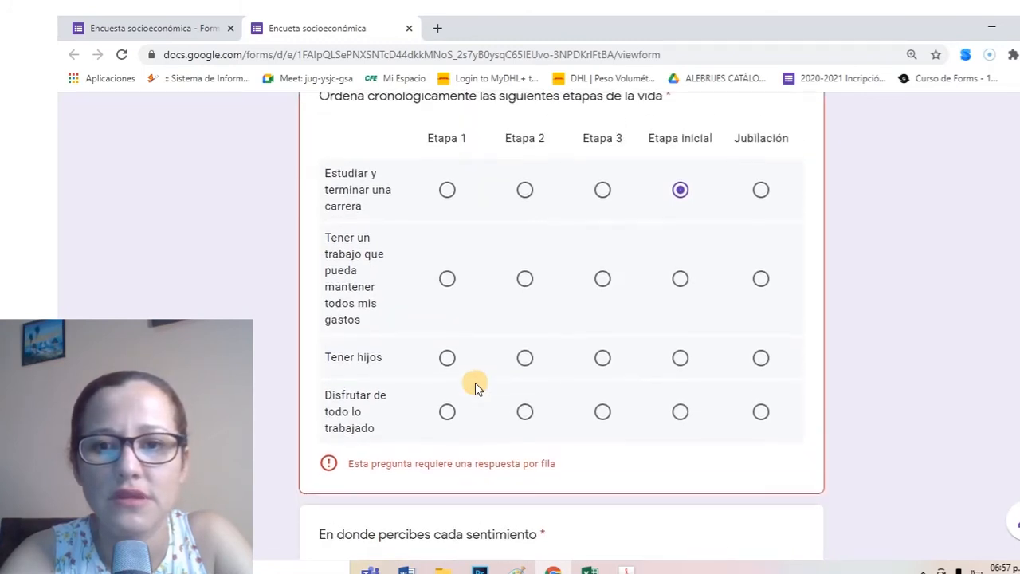
{"action": "left_click", "coordinate": [525, 282]}
{"action": "left_click", "coordinate": [604, 360]}
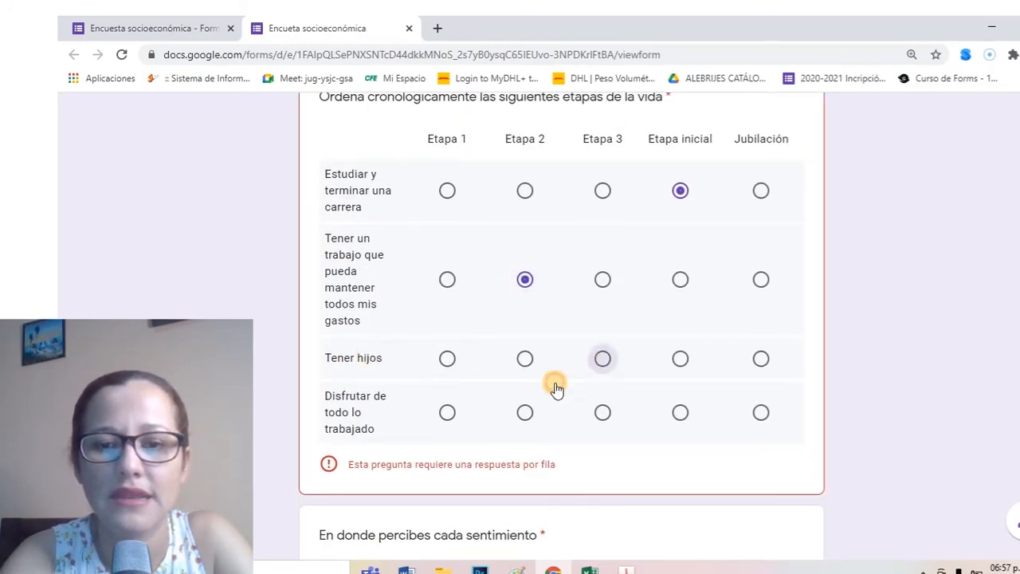
{"action": "left_click", "coordinate": [761, 416]}
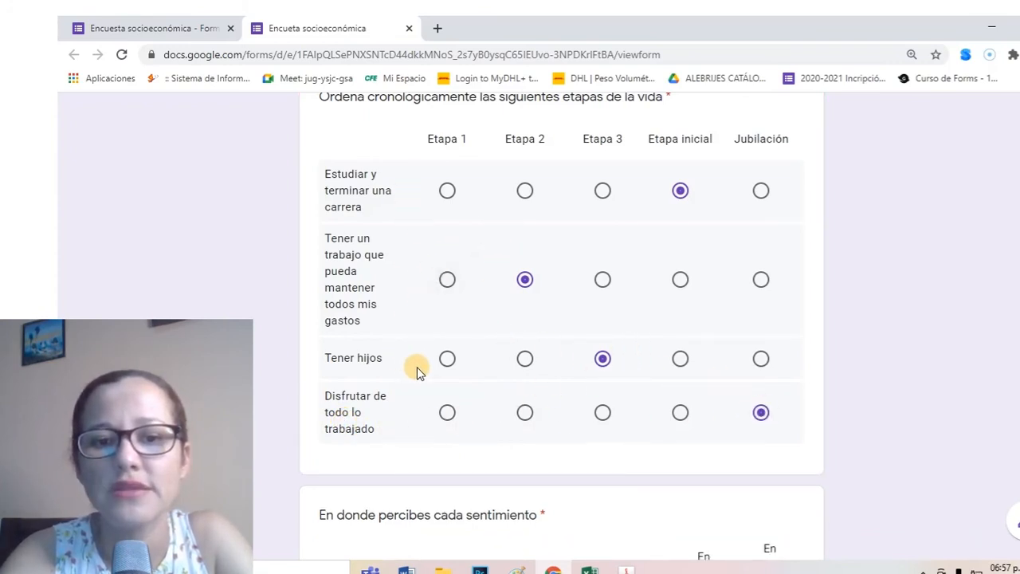
{"action": "left_click", "coordinate": [528, 416]}
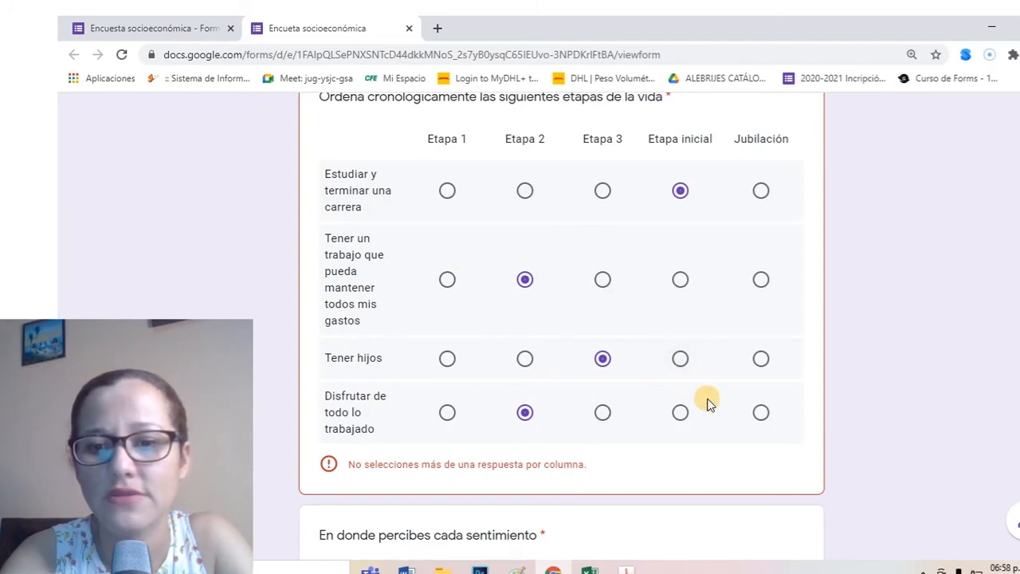
{"action": "left_click", "coordinate": [759, 414]}
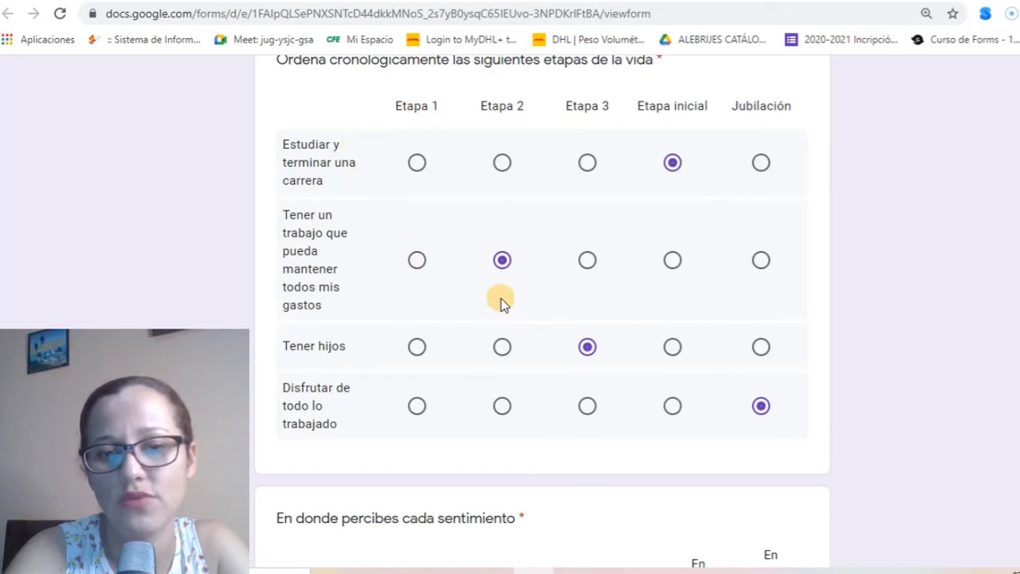
{"action": "key", "text": "ctrl+w"}
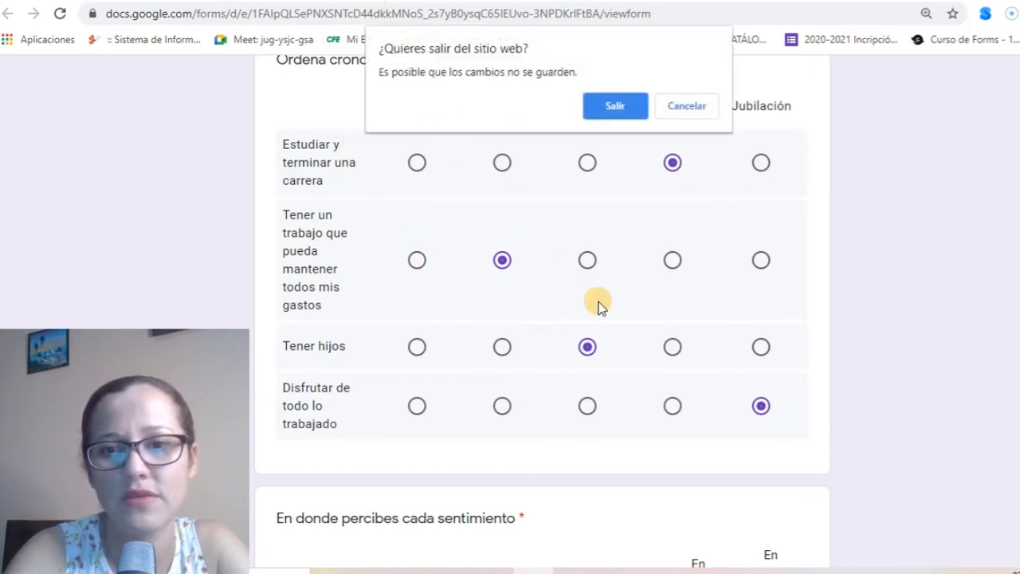
Leave the preview and limit the 'Me siento feliz…' feelings grid to one response per column
{"action": "left_click", "coordinate": [614, 106]}
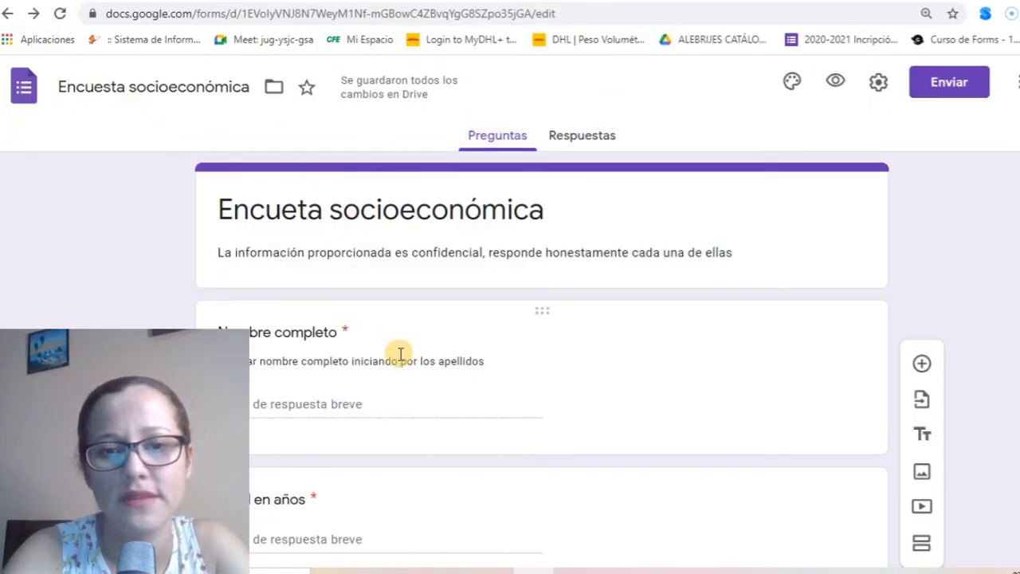
{"action": "scroll", "coordinate": [399, 356], "scroll_direction": "down", "scroll_amount": 1}
{"action": "scroll", "coordinate": [401, 354], "scroll_direction": "down", "scroll_amount": 10}
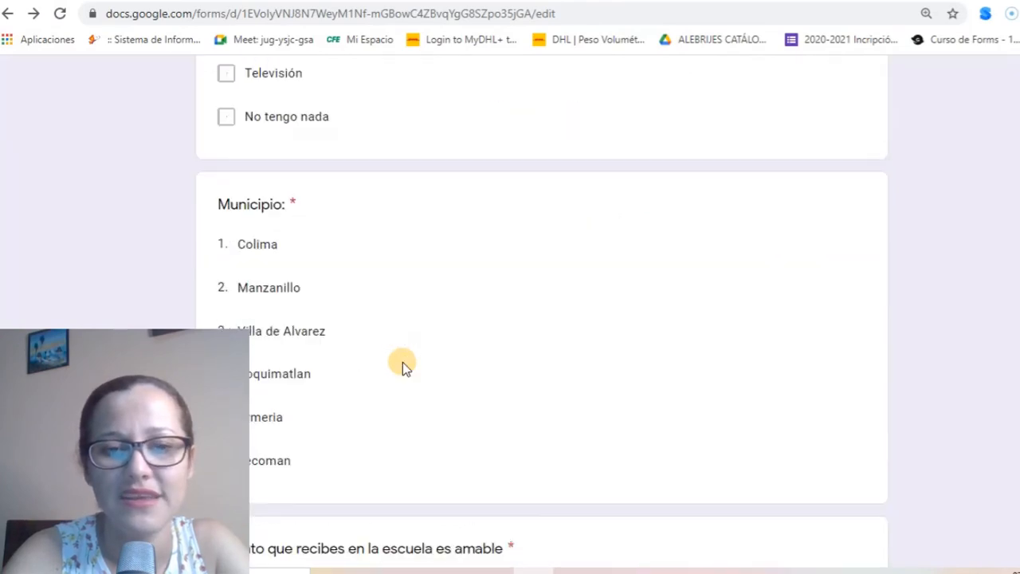
{"action": "scroll", "coordinate": [403, 366], "scroll_direction": "down", "scroll_amount": 15}
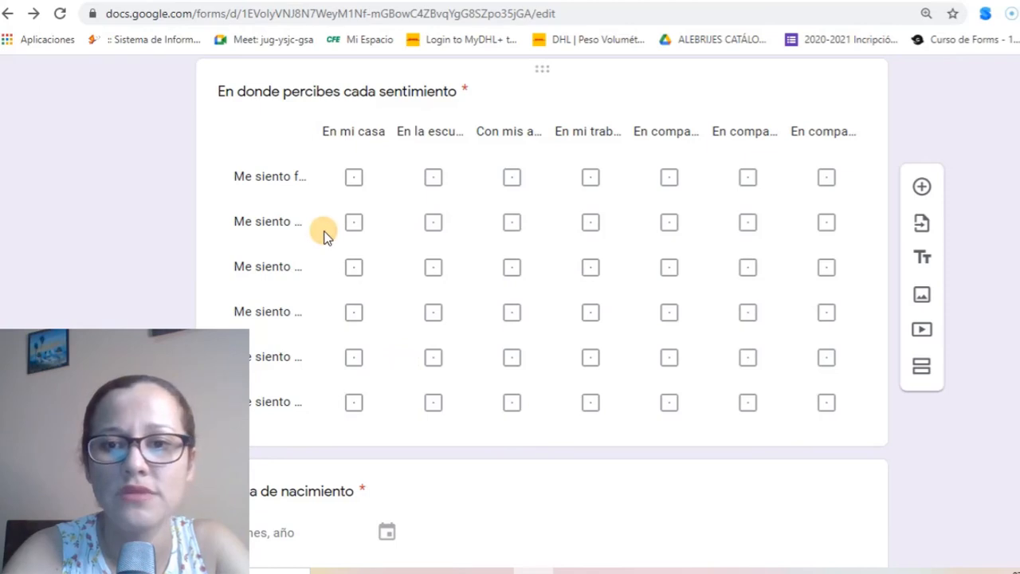
{"action": "left_click", "coordinate": [494, 227]}
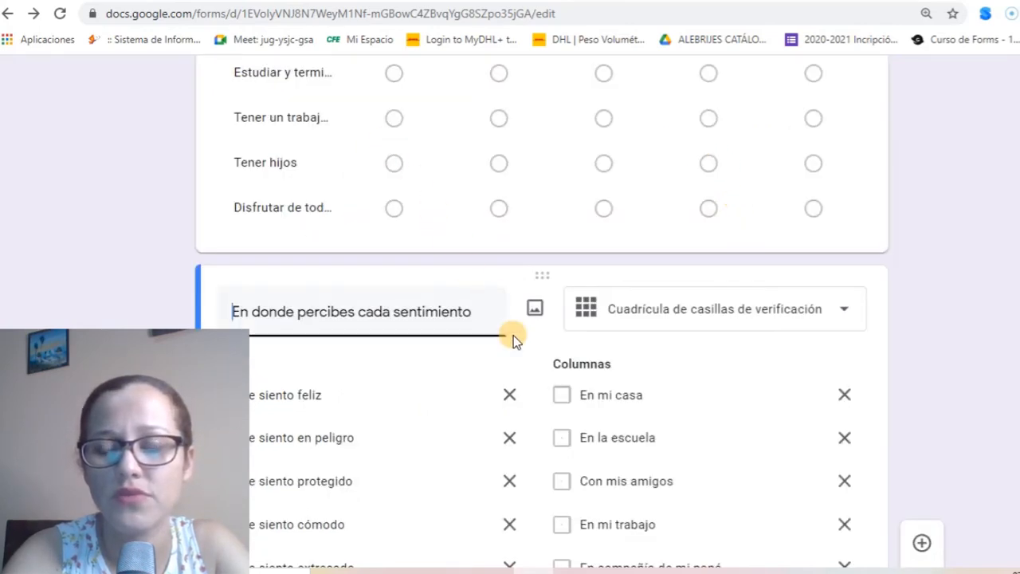
{"action": "scroll", "coordinate": [749, 338], "scroll_direction": "down", "scroll_amount": 2}
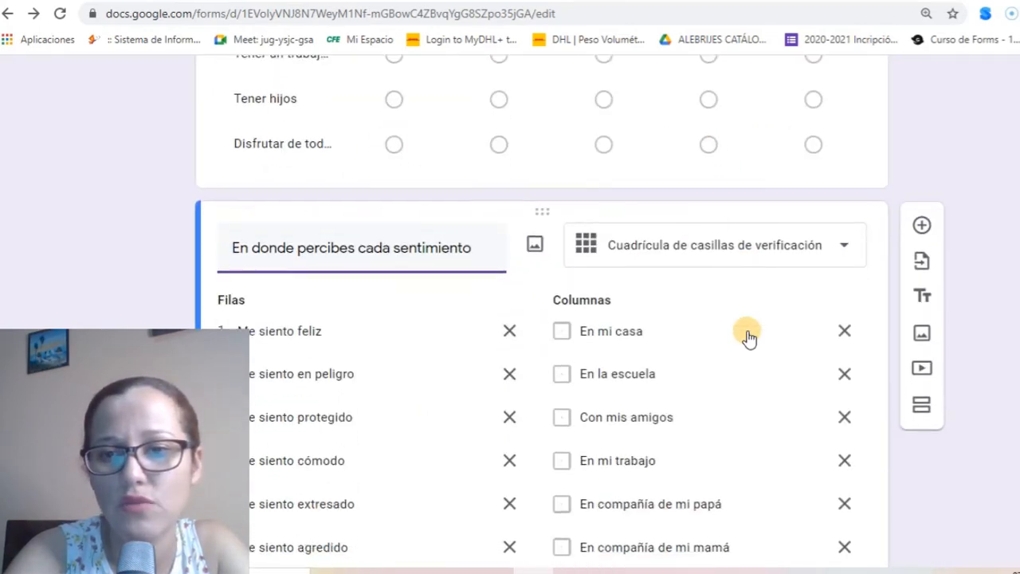
{"action": "scroll", "coordinate": [749, 338], "scroll_direction": "down", "scroll_amount": 3}
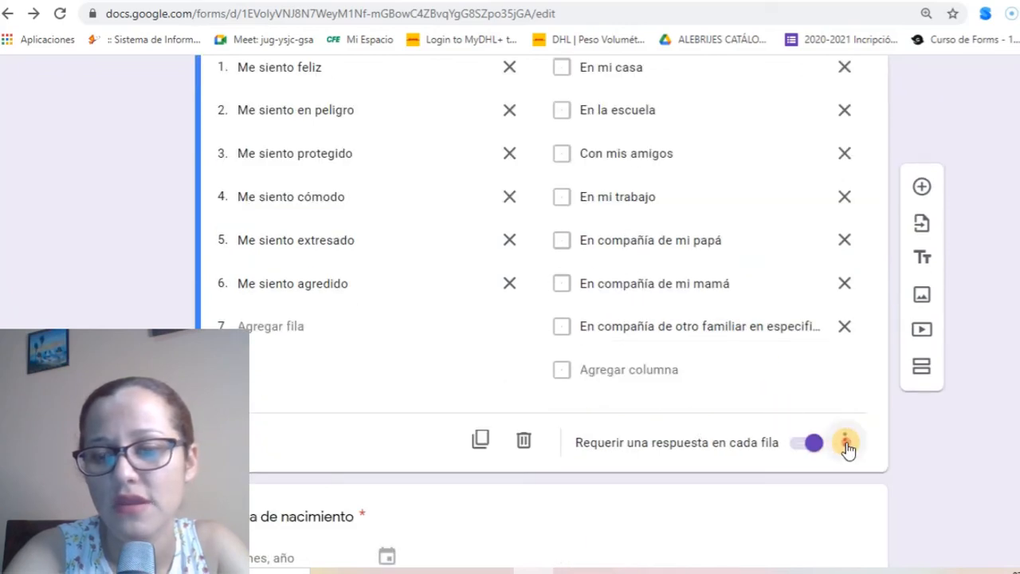
{"action": "left_click", "coordinate": [845, 444]}
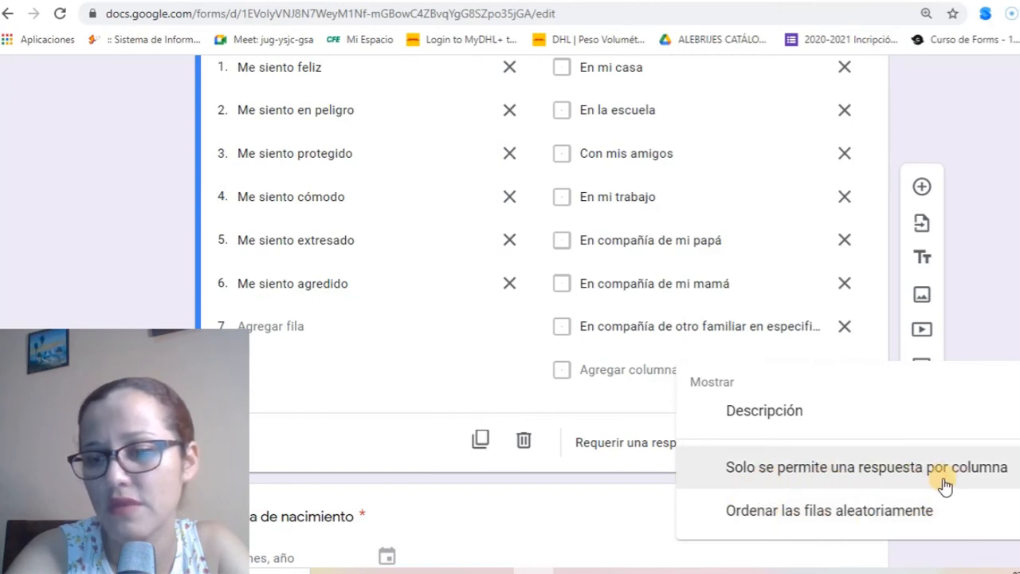
{"action": "left_click", "coordinate": [831, 466]}
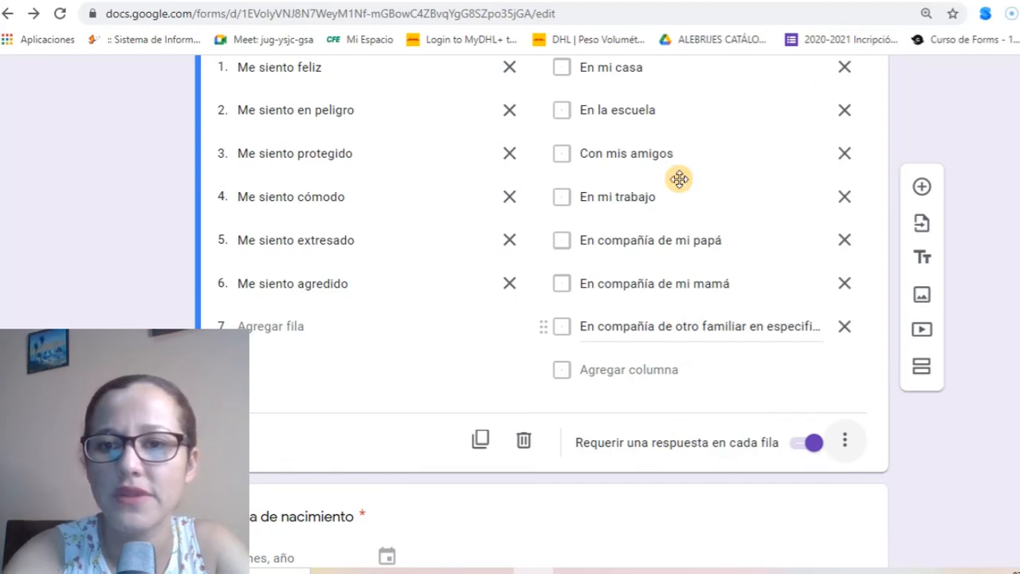
{"action": "scroll", "coordinate": [679, 179], "scroll_direction": "up", "scroll_amount": 20}
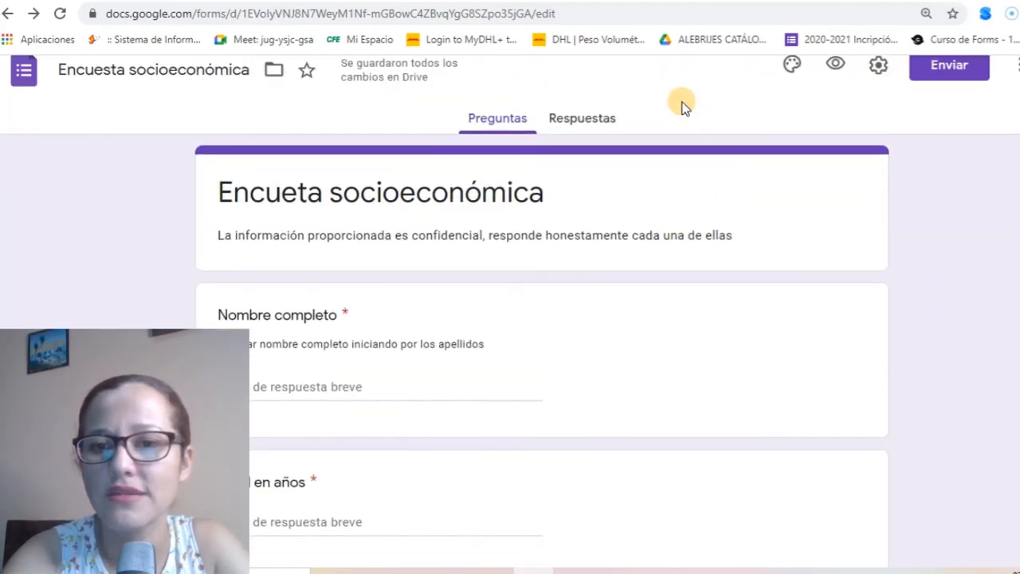
Preview the form and tick Me siento feliz under En mi casa and Me siento en peligro under En la escuela
{"action": "left_click", "coordinate": [833, 73]}
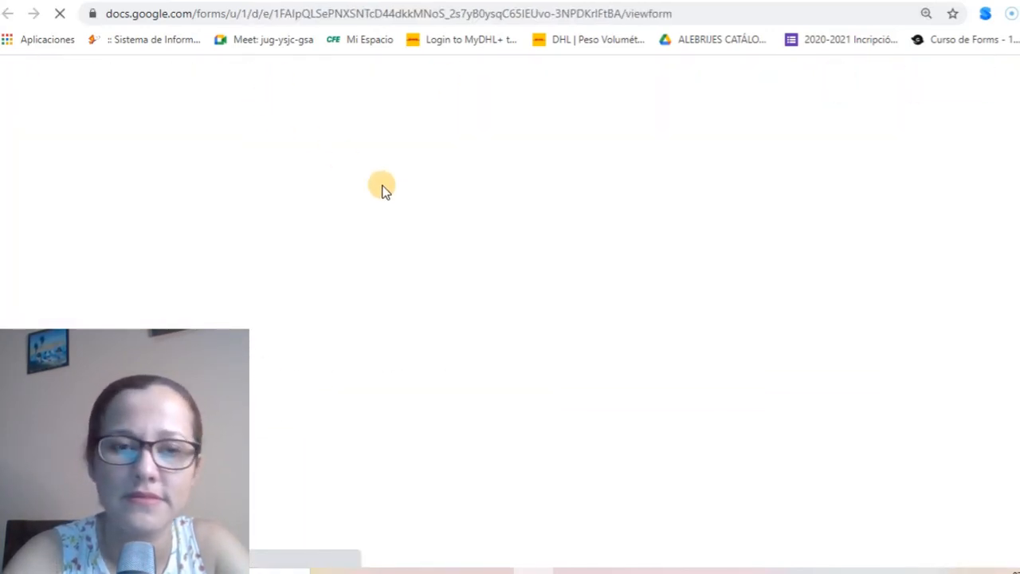
{"action": "scroll", "coordinate": [510, 272], "scroll_direction": "down", "scroll_amount": 8}
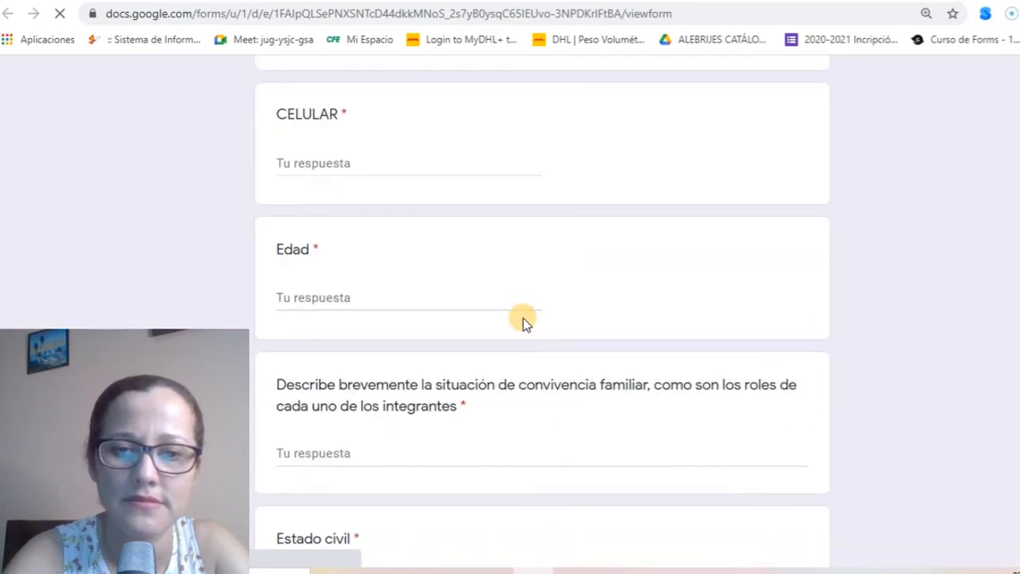
{"action": "scroll", "coordinate": [546, 387], "scroll_direction": "down", "scroll_amount": 10}
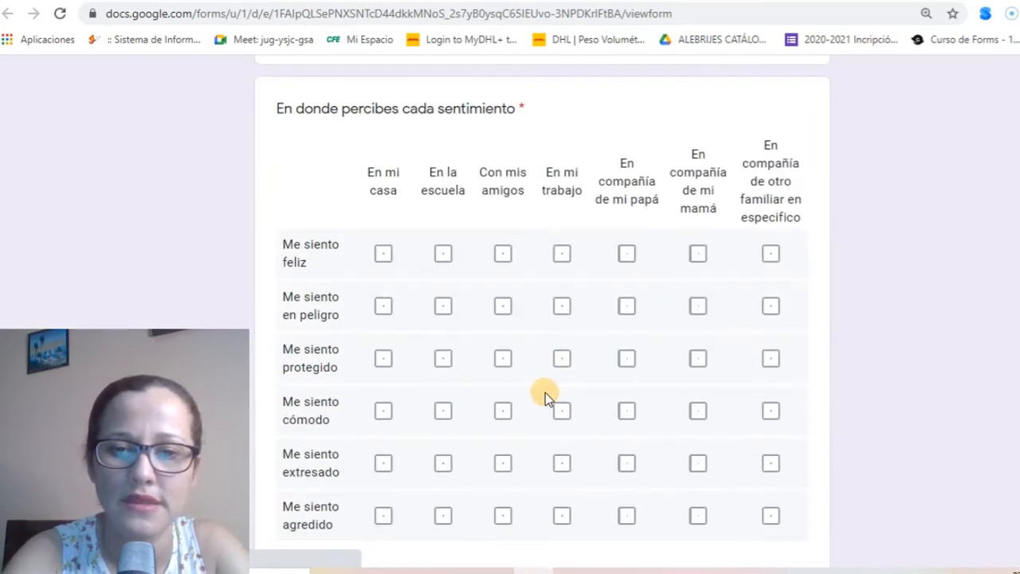
{"action": "scroll", "coordinate": [541, 396], "scroll_direction": "down", "scroll_amount": 2}
{"action": "scroll", "coordinate": [541, 396], "scroll_direction": "up", "scroll_amount": 1}
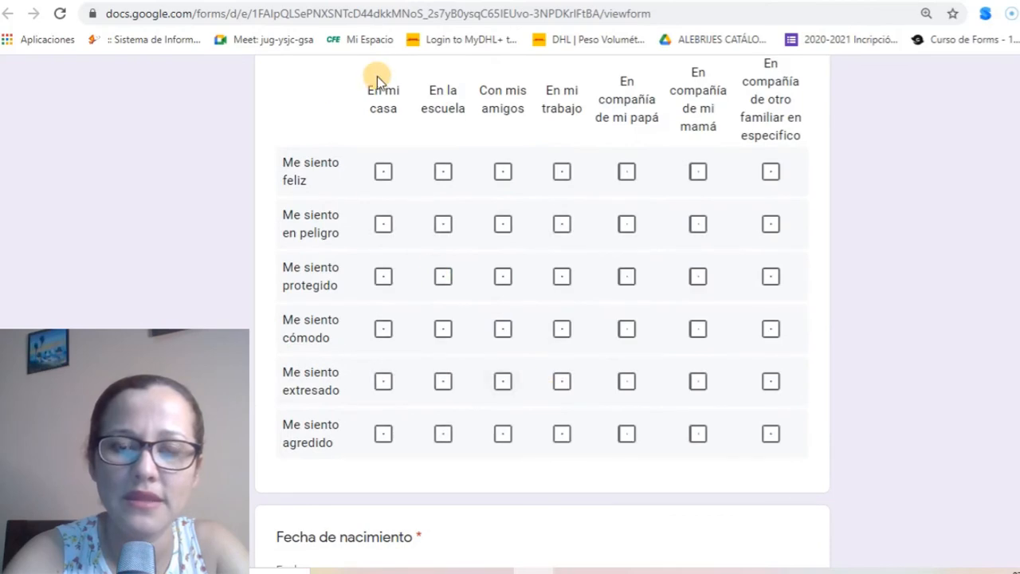
{"action": "left_click", "coordinate": [381, 172]}
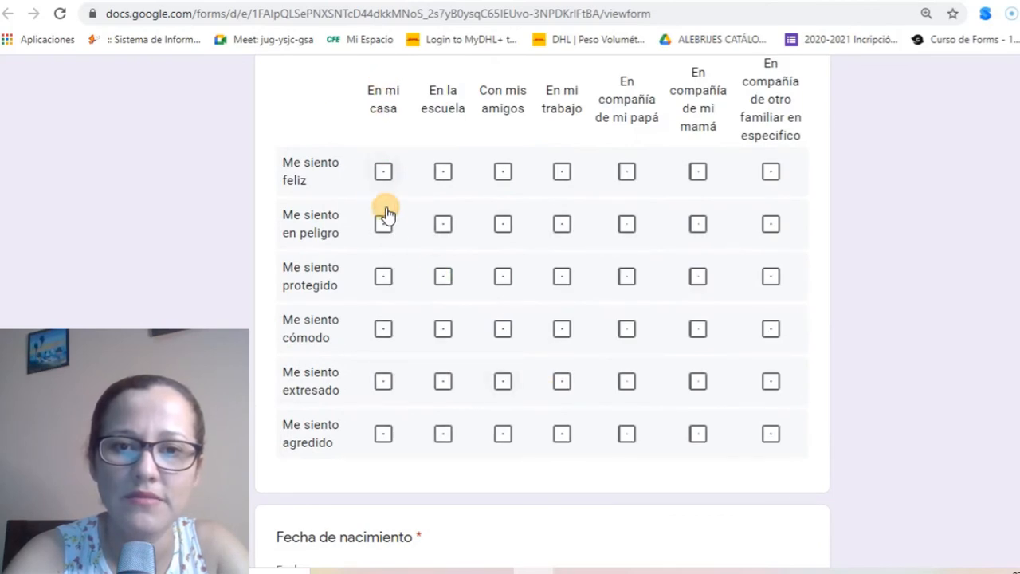
{"action": "left_click", "coordinate": [445, 227]}
Tick several more En mi casa boxes to trigger the one-per-column warning, then leave the preview
{"action": "left_click", "coordinate": [382, 279]}
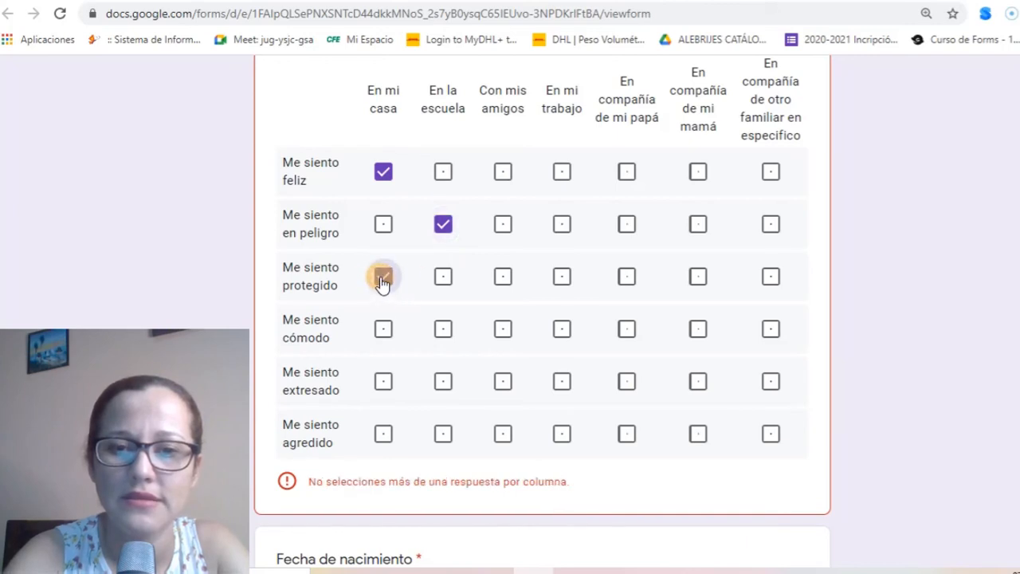
{"action": "left_click", "coordinate": [383, 328]}
{"action": "left_click", "coordinate": [383, 381]}
{"action": "left_click", "coordinate": [383, 434]}
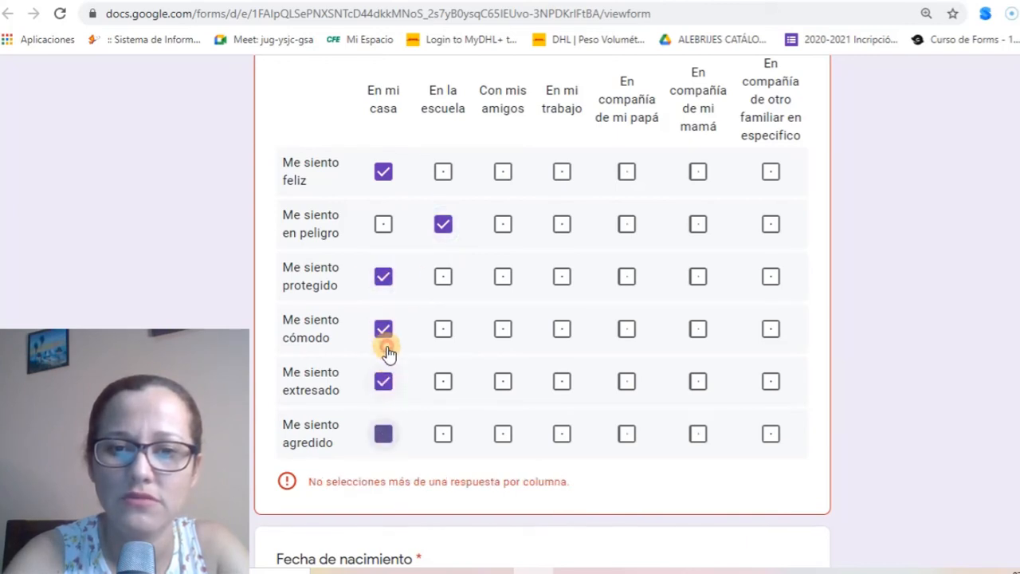
{"action": "left_click", "coordinate": [383, 277]}
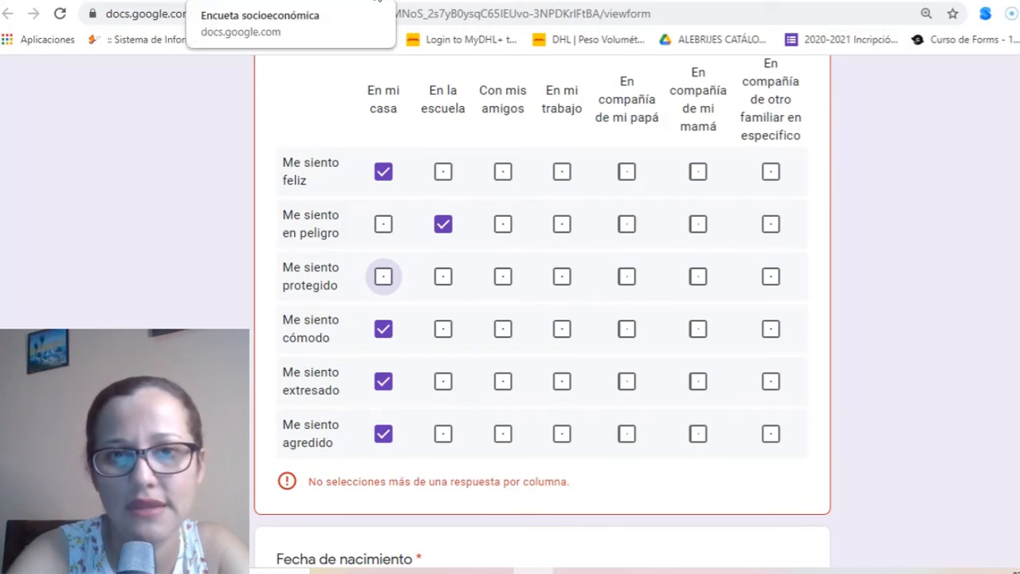
{"action": "left_click", "coordinate": [376, 0]}
{"action": "left_click", "coordinate": [611, 110]}
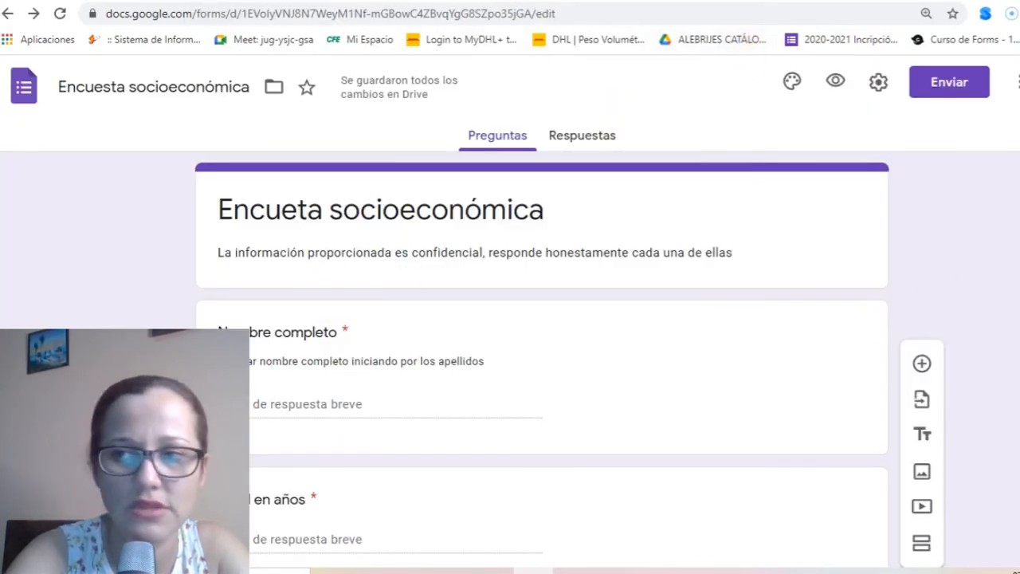
Turn off Incluir año on Fecha de nacimiento, then turn it back on
{"action": "scroll", "coordinate": [542, 319], "scroll_direction": "down", "scroll_amount": 20}
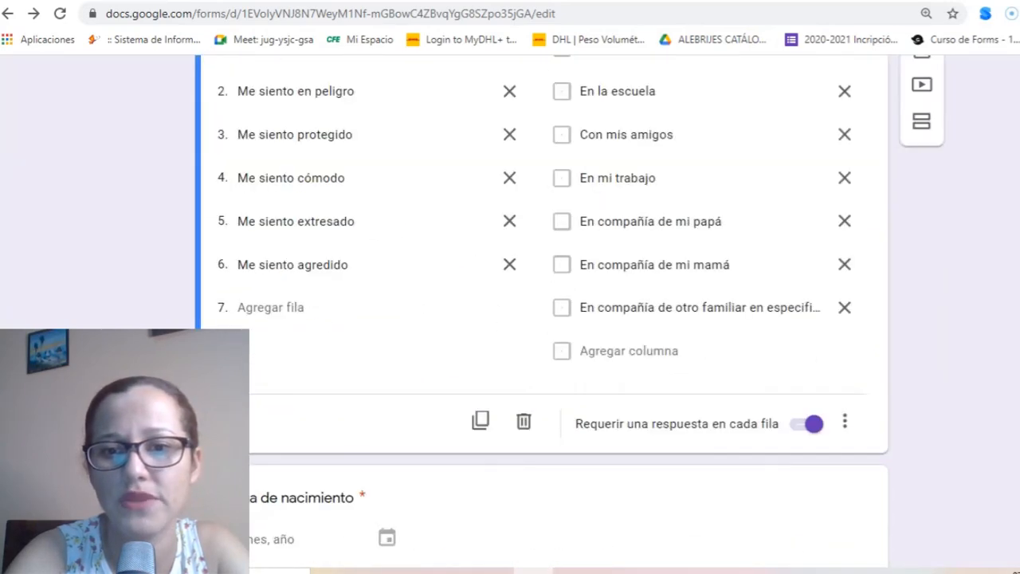
{"action": "scroll", "coordinate": [541, 319], "scroll_direction": "down", "scroll_amount": 4}
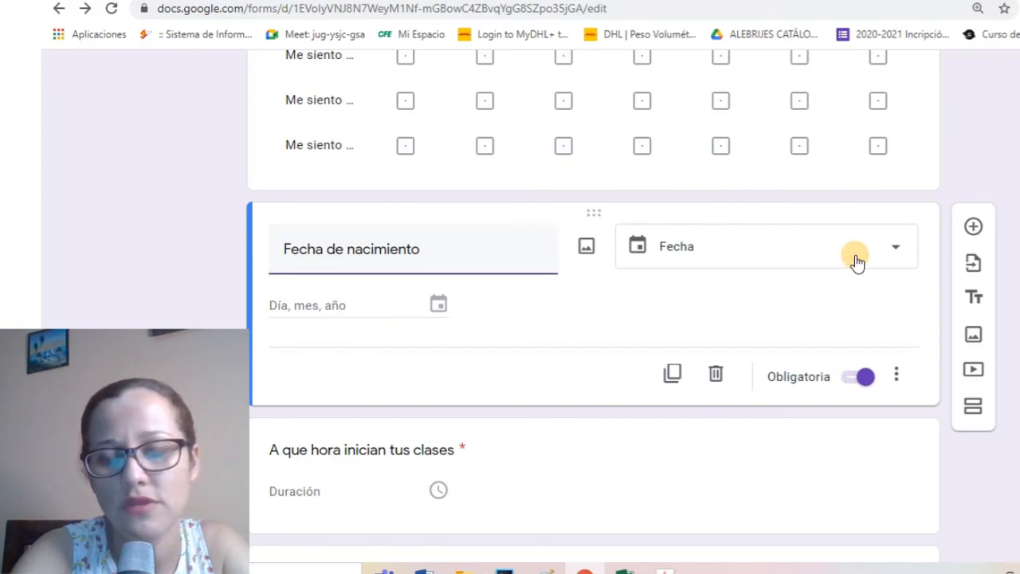
{"action": "left_click", "coordinate": [899, 376]}
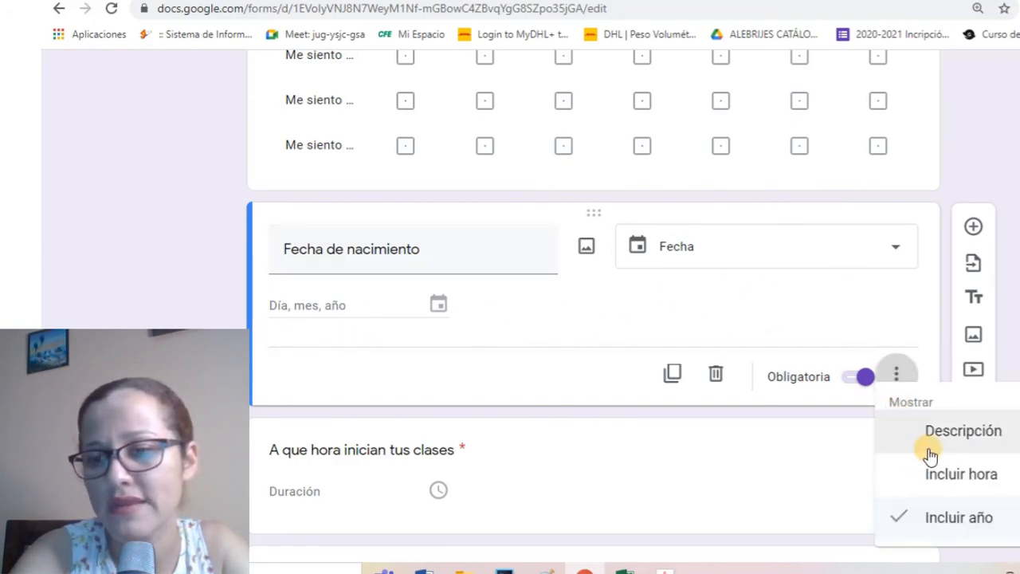
{"action": "left_click", "coordinate": [901, 519]}
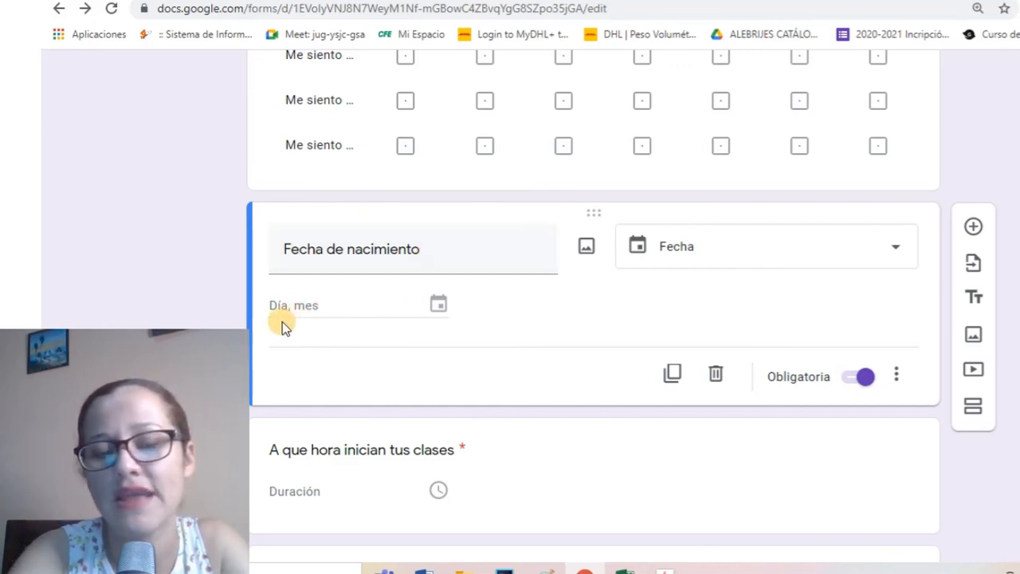
{"action": "left_click", "coordinate": [896, 375]}
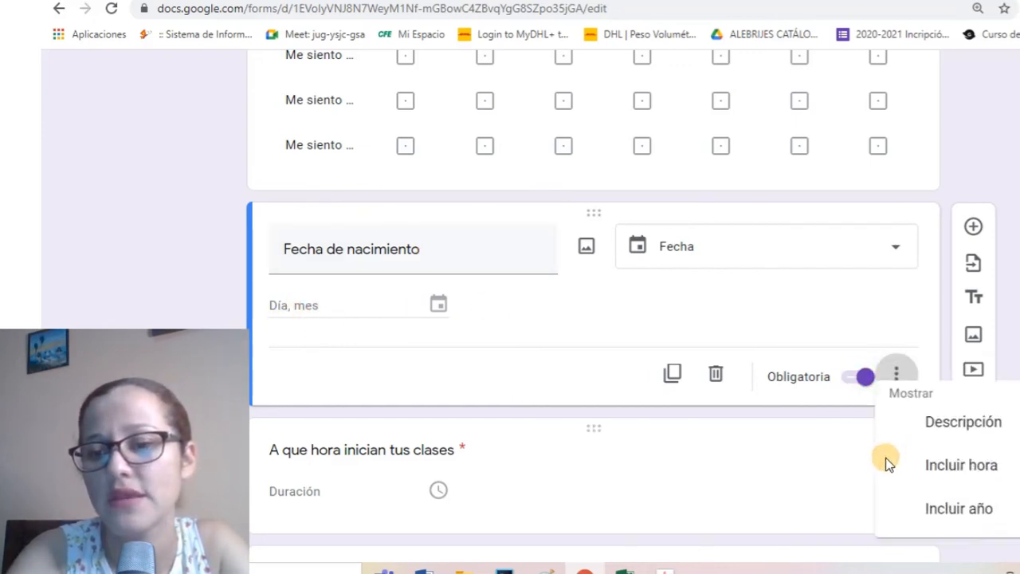
{"action": "left_click", "coordinate": [924, 519]}
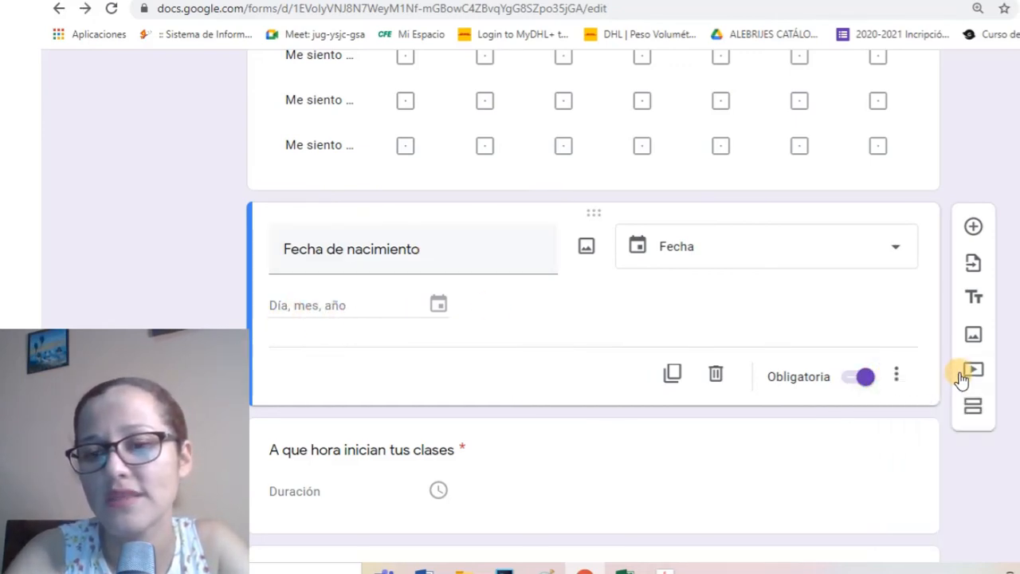
Turn on Incluir hora for the birth date, then turn it off again
{"action": "left_click", "coordinate": [896, 376]}
{"action": "left_click", "coordinate": [909, 476]}
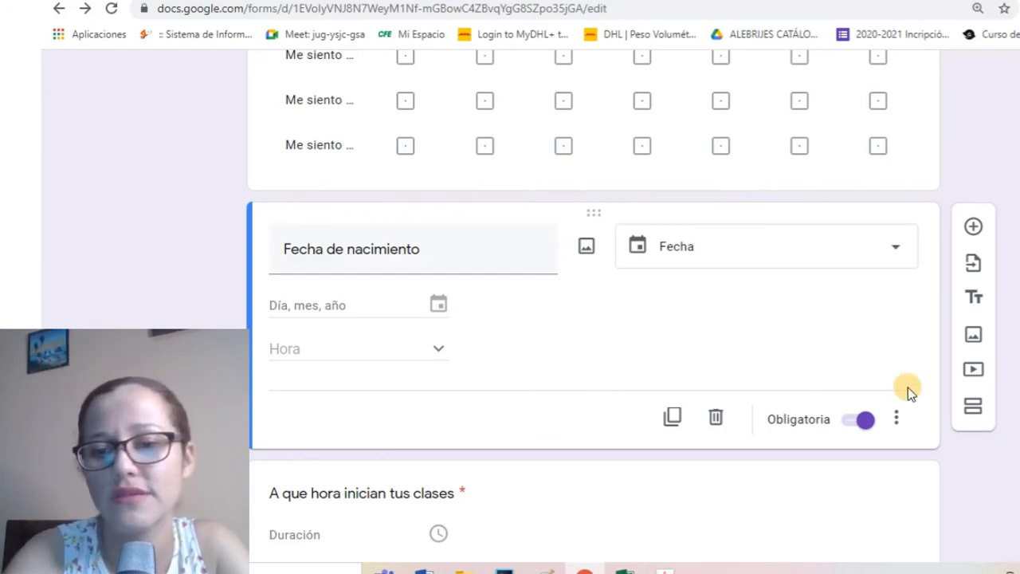
{"action": "left_click", "coordinate": [897, 422]}
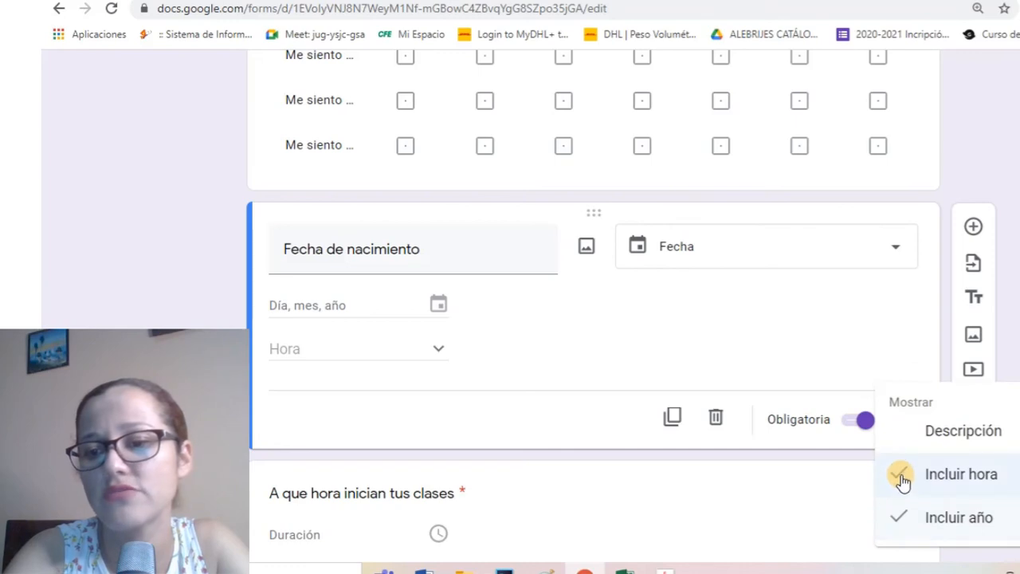
{"action": "left_click", "coordinate": [899, 476]}
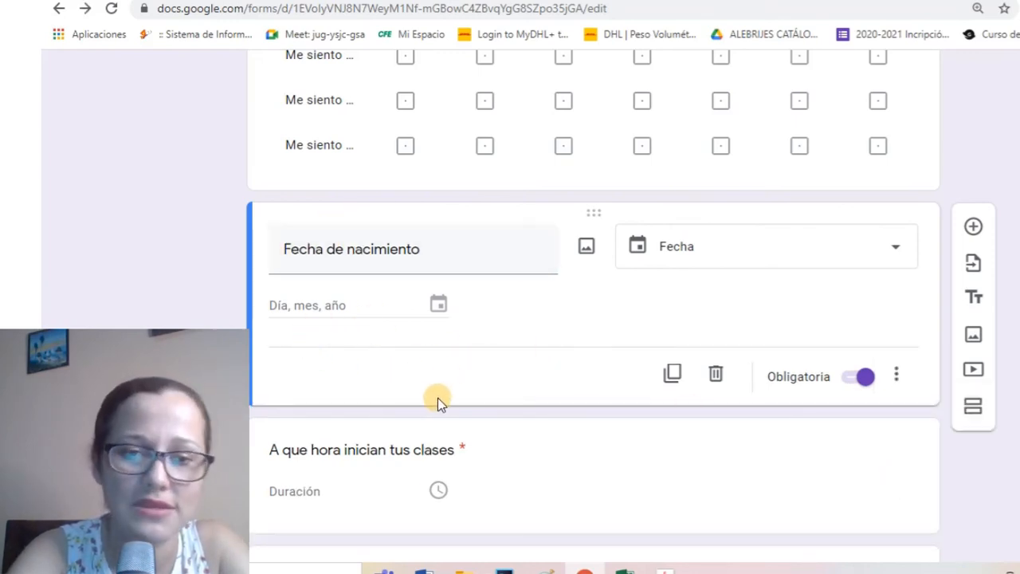
{"action": "scroll", "coordinate": [437, 397], "scroll_direction": "down", "scroll_amount": 2}
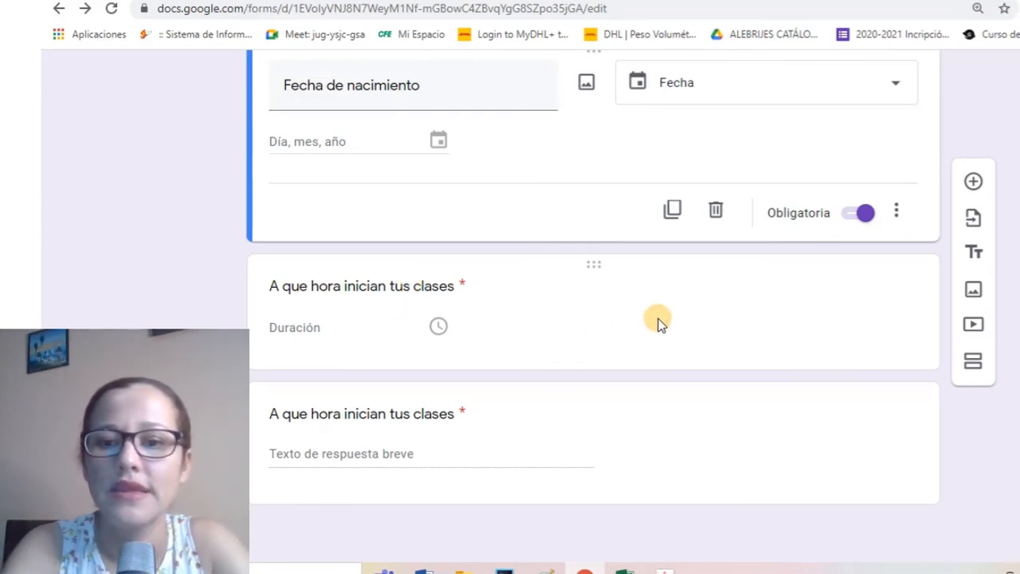
Change the answer type of 'A que hora inician tus clases' to Duración
{"action": "left_click", "coordinate": [537, 305]}
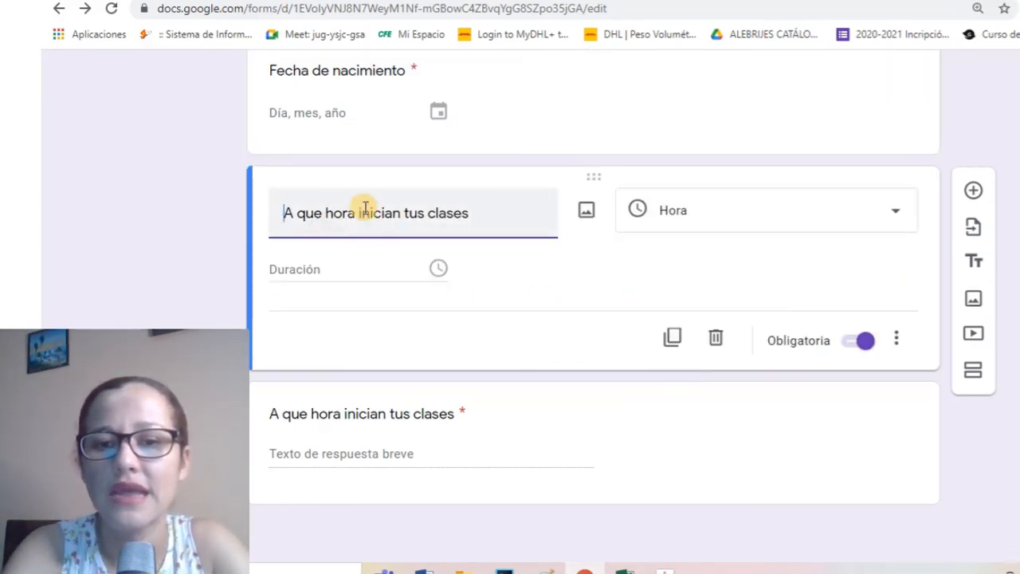
{"action": "left_click", "coordinate": [896, 338]}
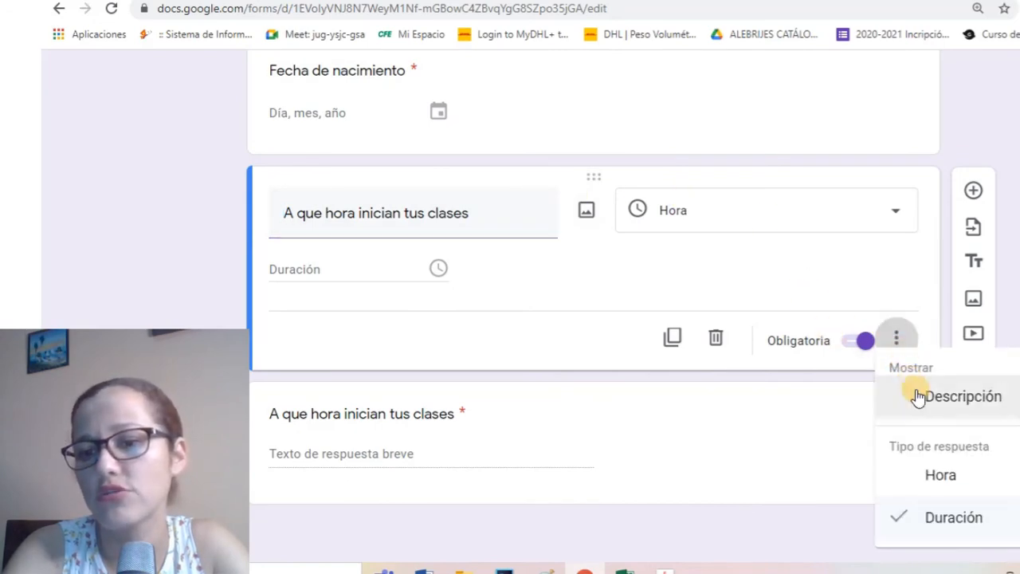
{"action": "left_click", "coordinate": [900, 475]}
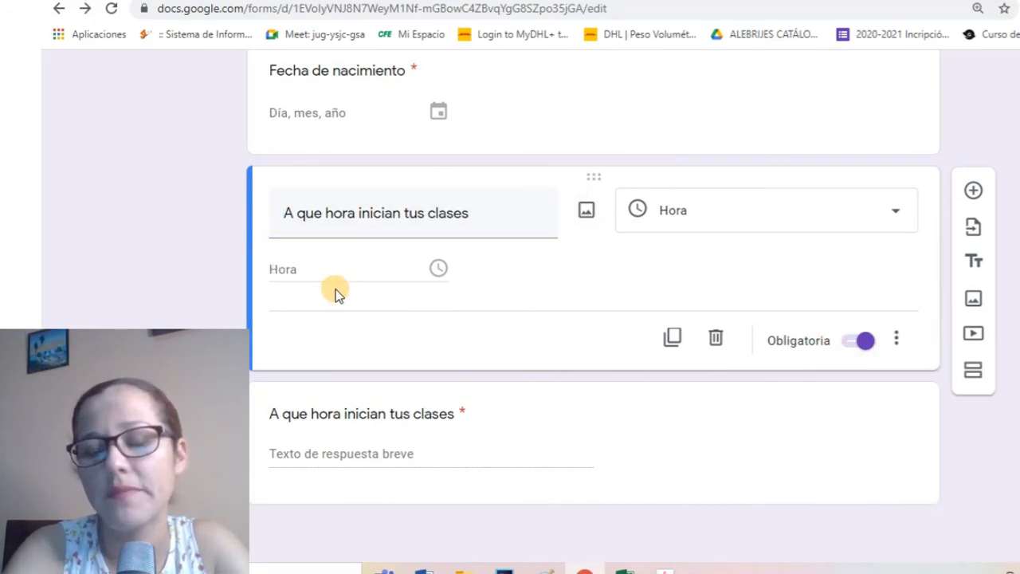
{"action": "left_click", "coordinate": [896, 340]}
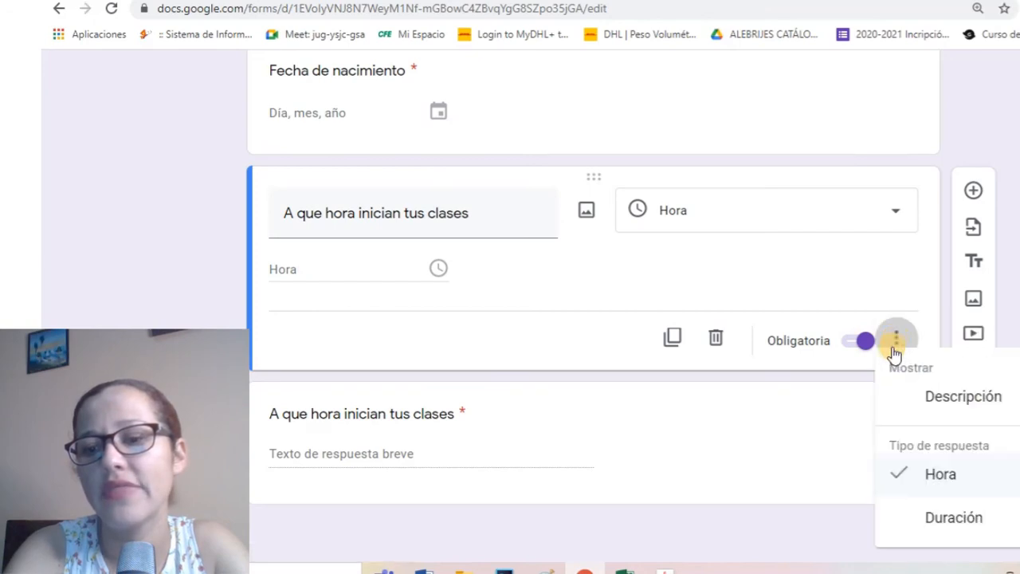
{"action": "left_click", "coordinate": [904, 516]}
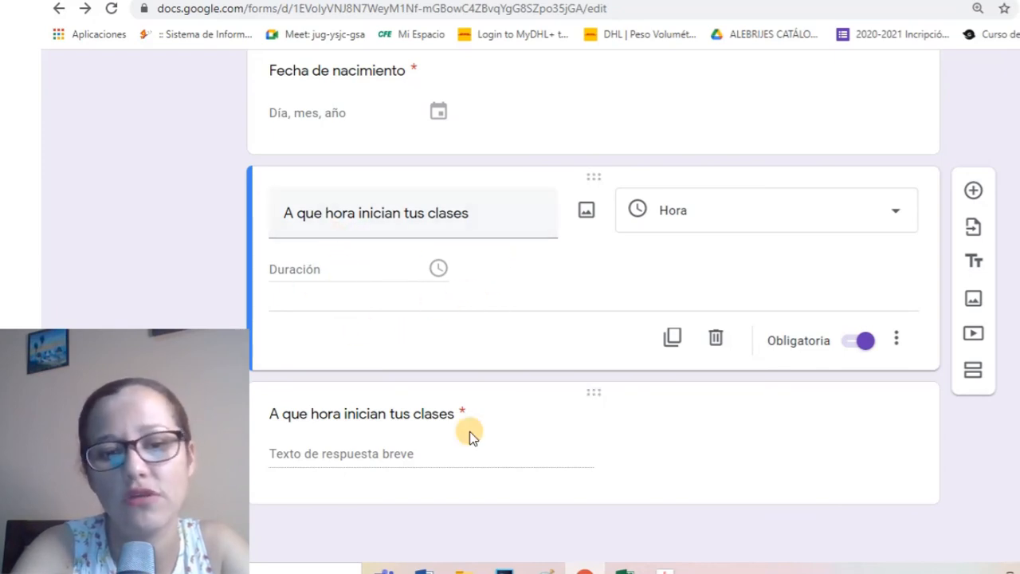
{"action": "scroll", "coordinate": [471, 432], "scroll_direction": "up", "scroll_amount": 5}
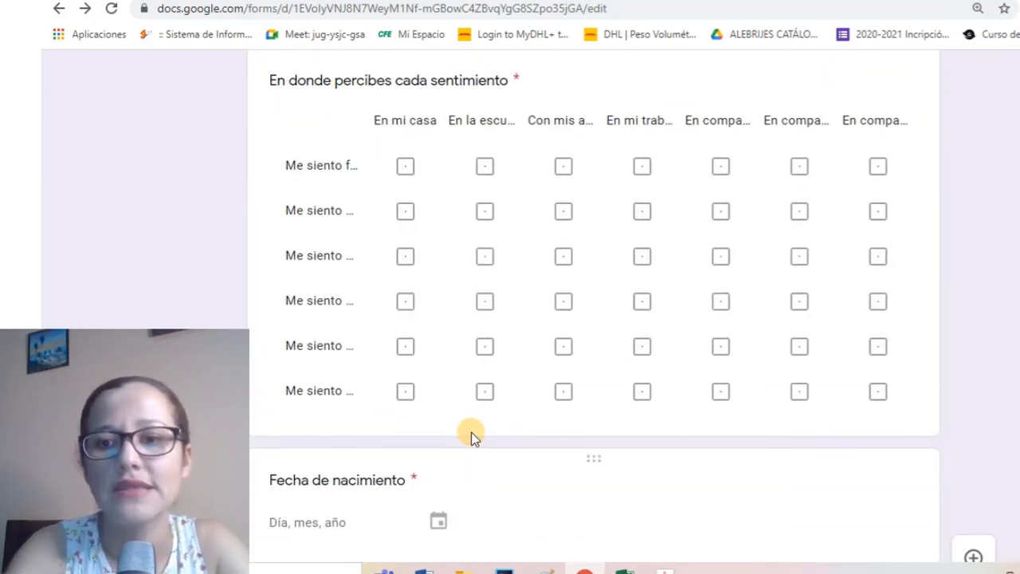
{"action": "scroll", "coordinate": [471, 434], "scroll_direction": "down", "scroll_amount": 5}
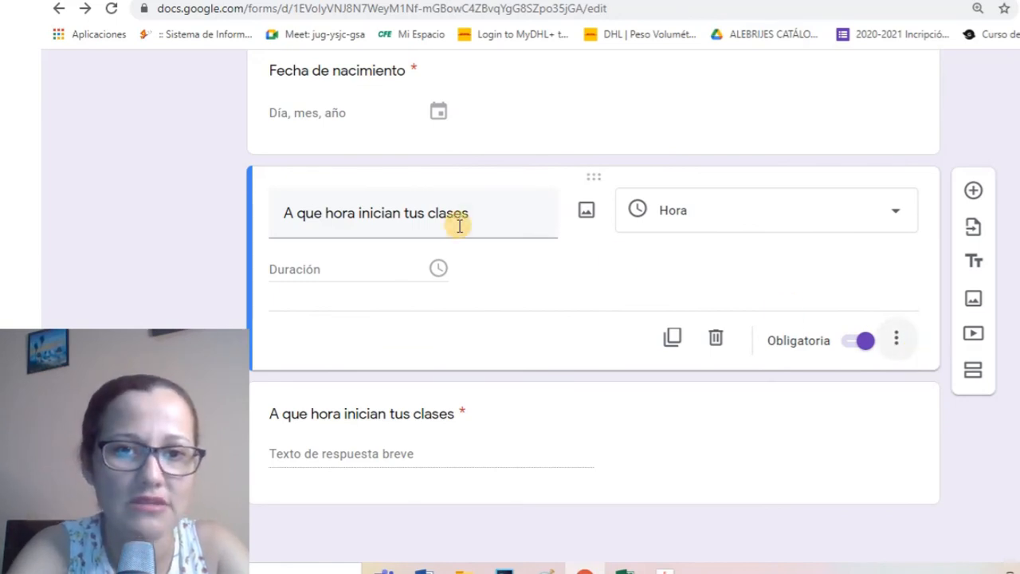
{"action": "scroll", "coordinate": [451, 224], "scroll_direction": "up", "scroll_amount": 10}
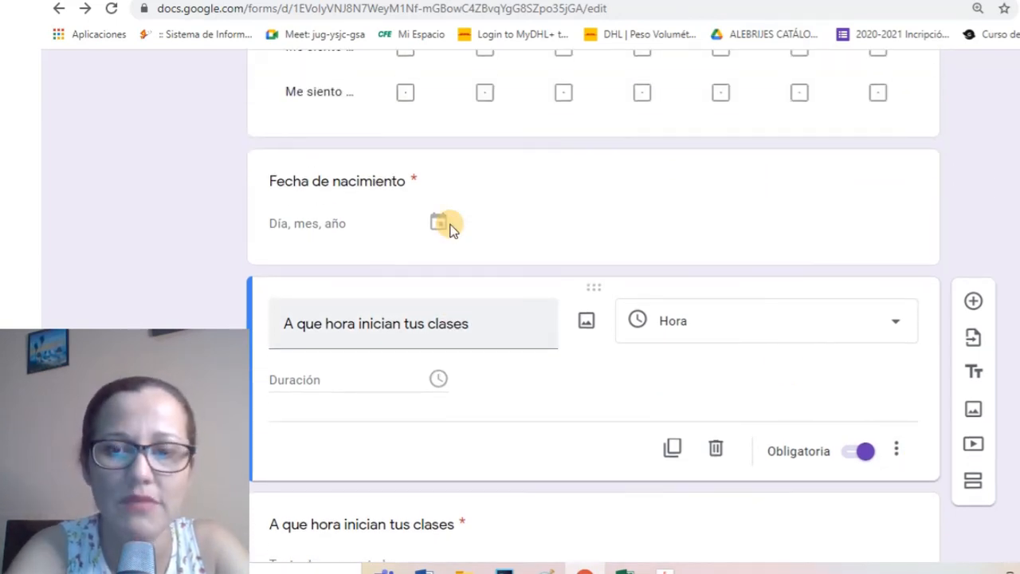
{"action": "scroll", "coordinate": [450, 227], "scroll_direction": "up", "scroll_amount": 10}
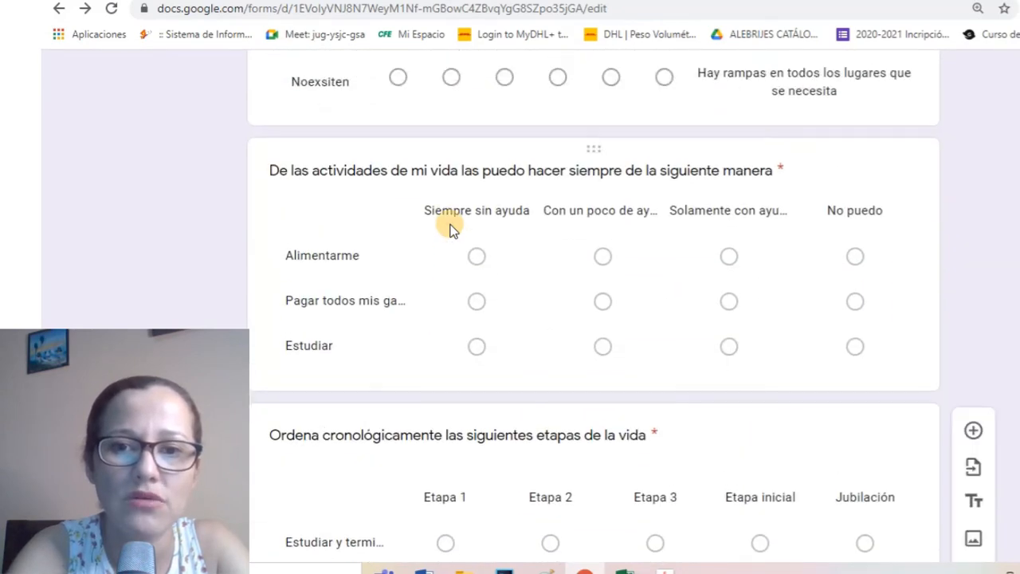
{"action": "scroll", "coordinate": [450, 224], "scroll_direction": "up", "scroll_amount": 10}
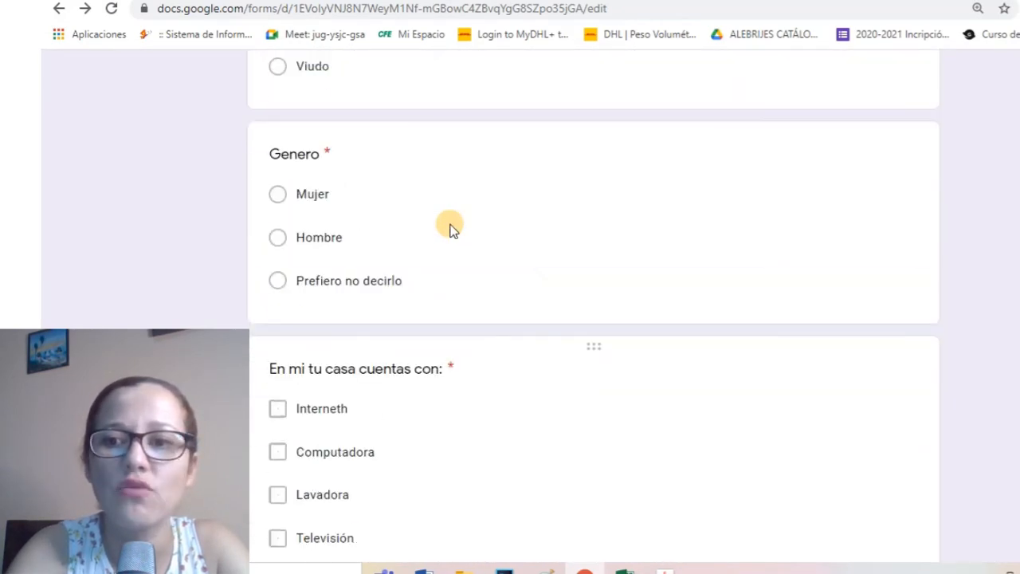
{"action": "scroll", "coordinate": [450, 225], "scroll_direction": "up", "scroll_amount": 10}
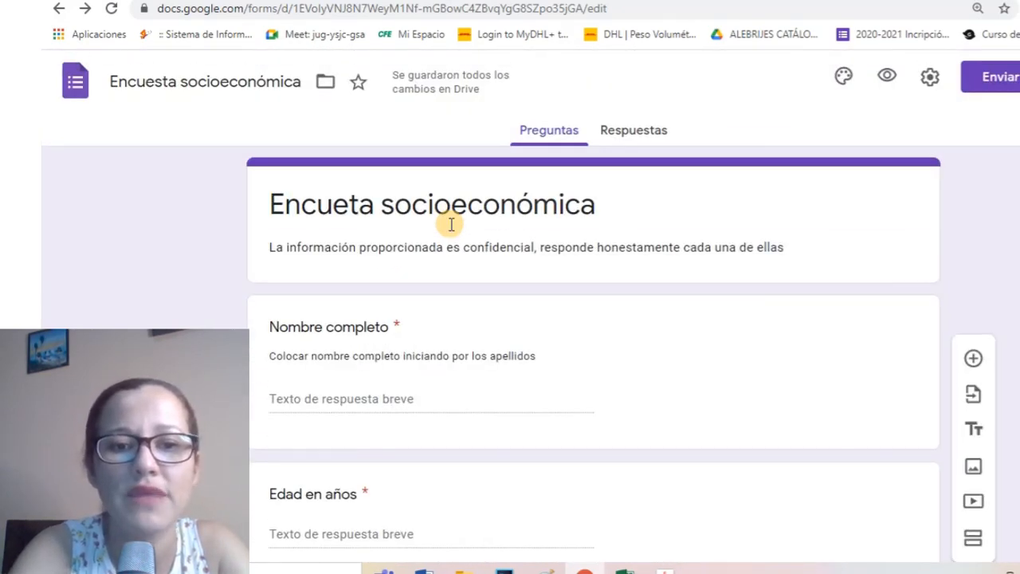
{"action": "scroll", "coordinate": [343, 220], "scroll_direction": "down", "scroll_amount": 2}
Open the CURP question and add response validation to it
{"action": "left_click", "coordinate": [297, 195]}
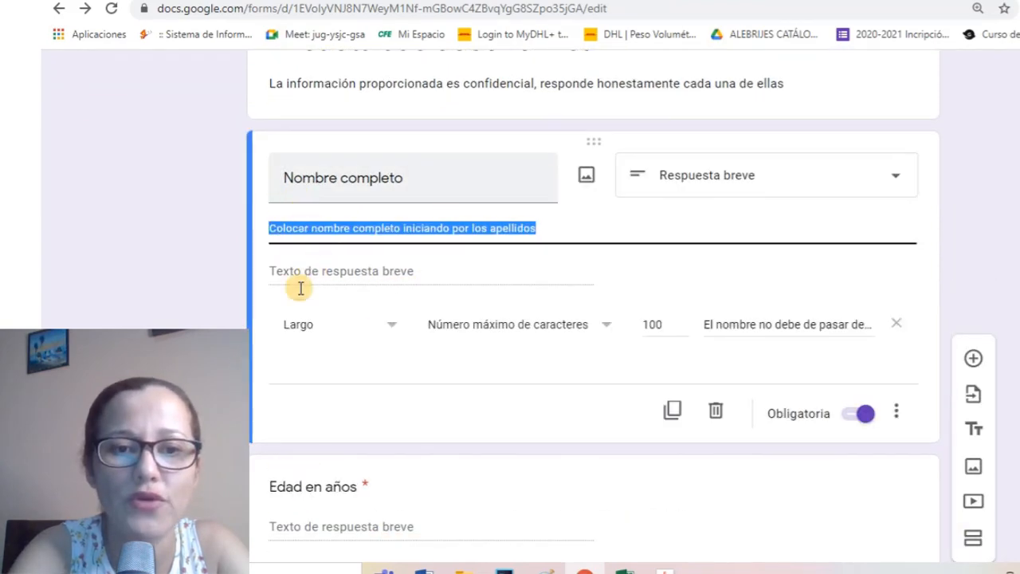
{"action": "scroll", "coordinate": [115, 285], "scroll_direction": "down", "scroll_amount": 3}
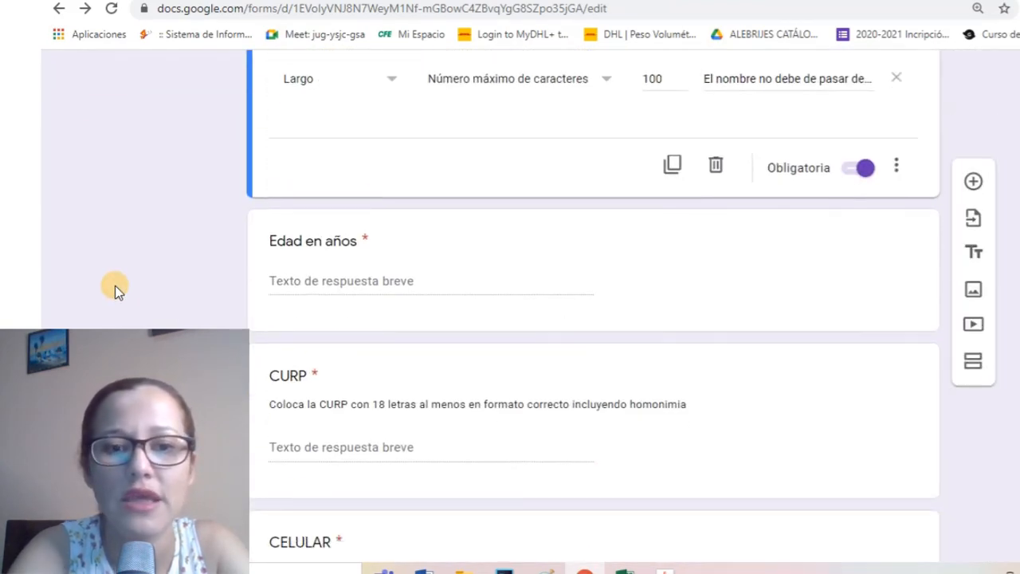
{"action": "scroll", "coordinate": [115, 285], "scroll_direction": "down", "scroll_amount": 2}
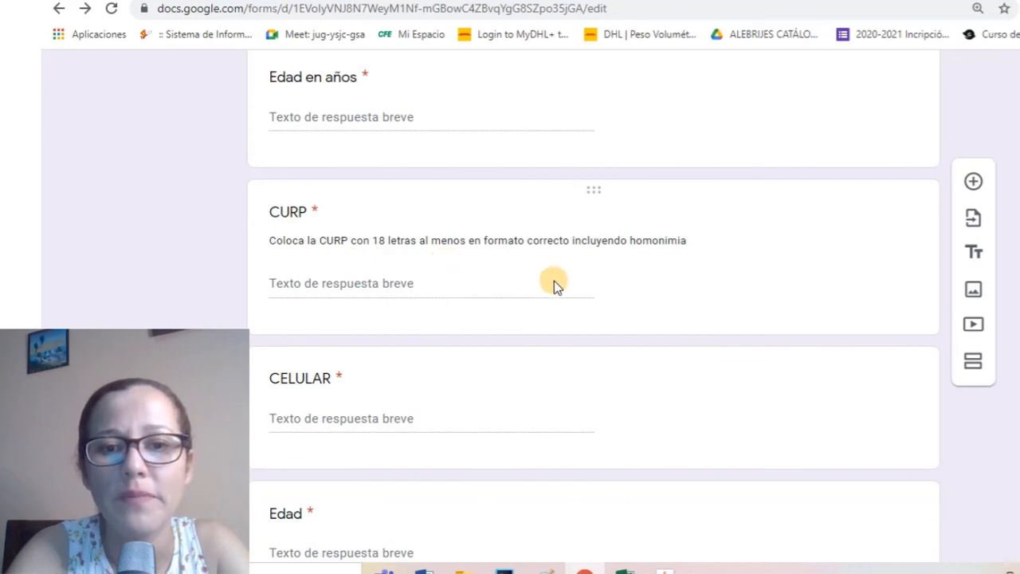
{"action": "left_click", "coordinate": [836, 325]}
{"action": "left_click", "coordinate": [899, 250]}
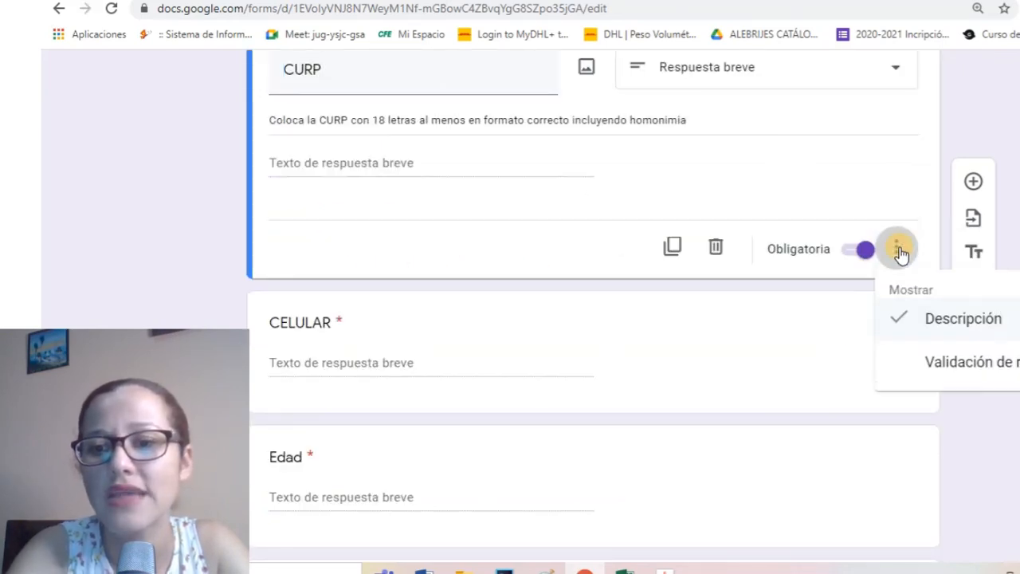
{"action": "left_click", "coordinate": [925, 368]}
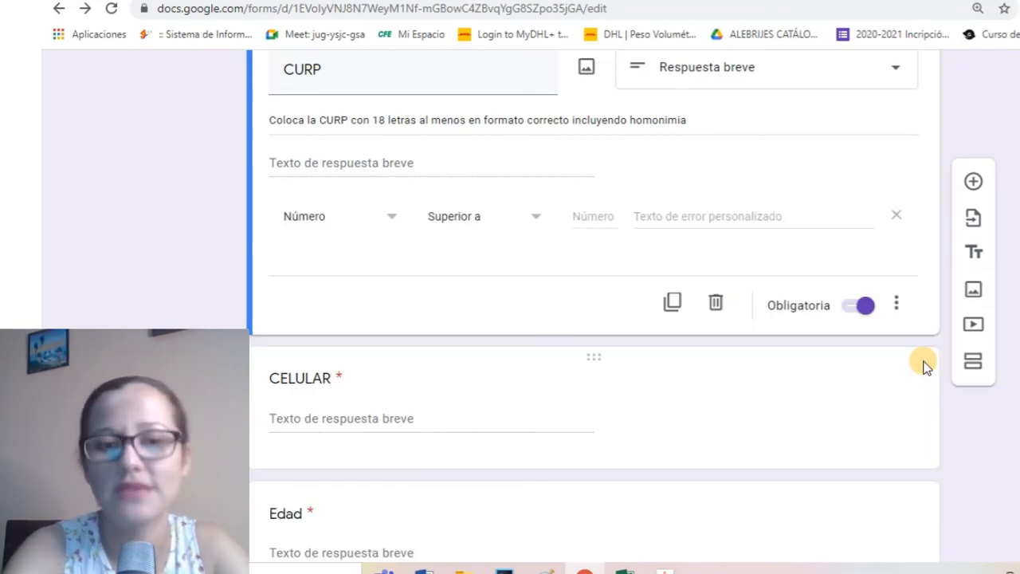
Set the CURP validation to Largo with a minimum of 18 characters
{"action": "left_click", "coordinate": [384, 223]}
{"action": "left_click", "coordinate": [339, 299]}
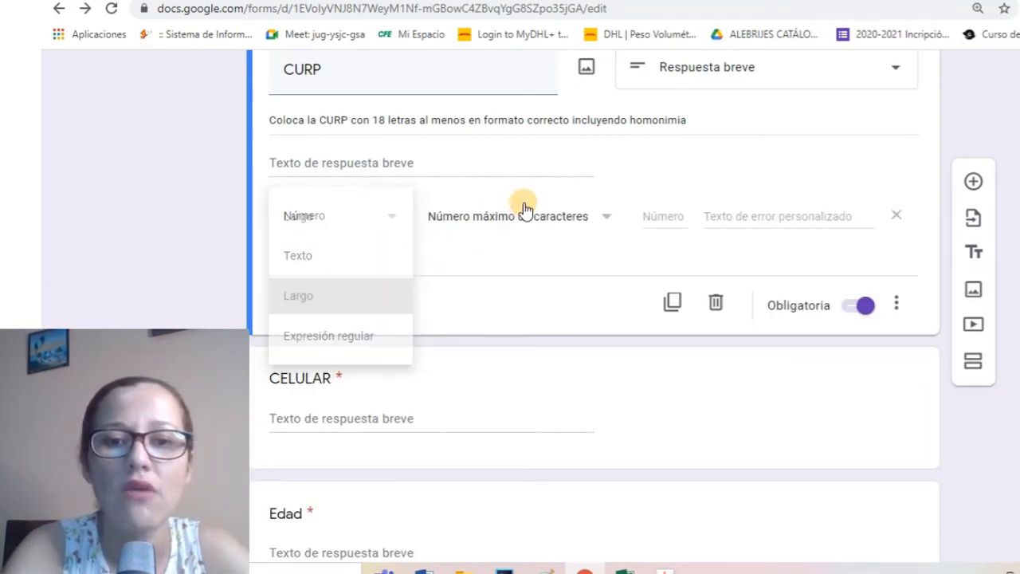
{"action": "left_click", "coordinate": [532, 224]}
{"action": "left_click", "coordinate": [537, 259]}
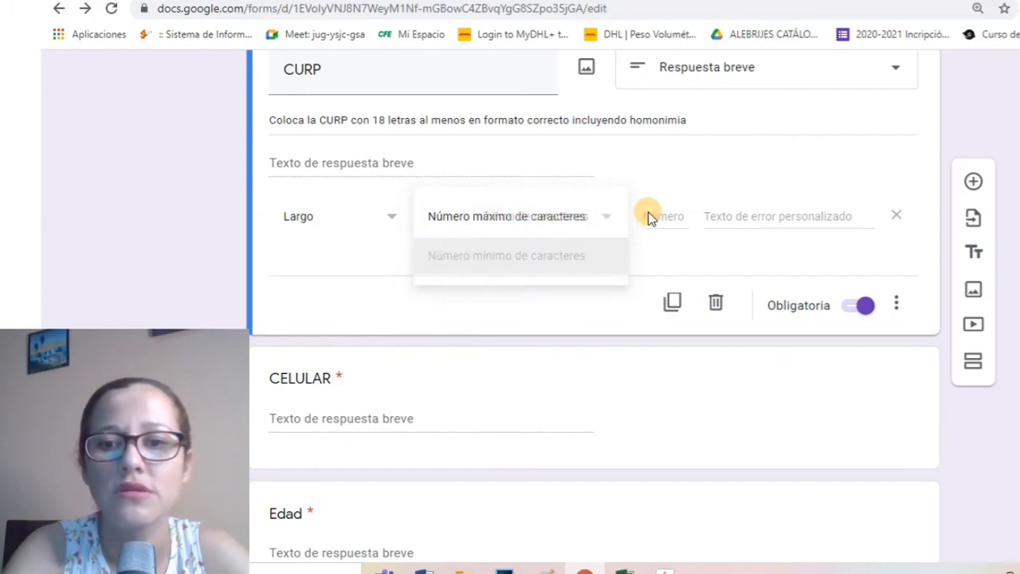
{"action": "left_click", "coordinate": [659, 215]}
{"action": "type", "text": "1"}
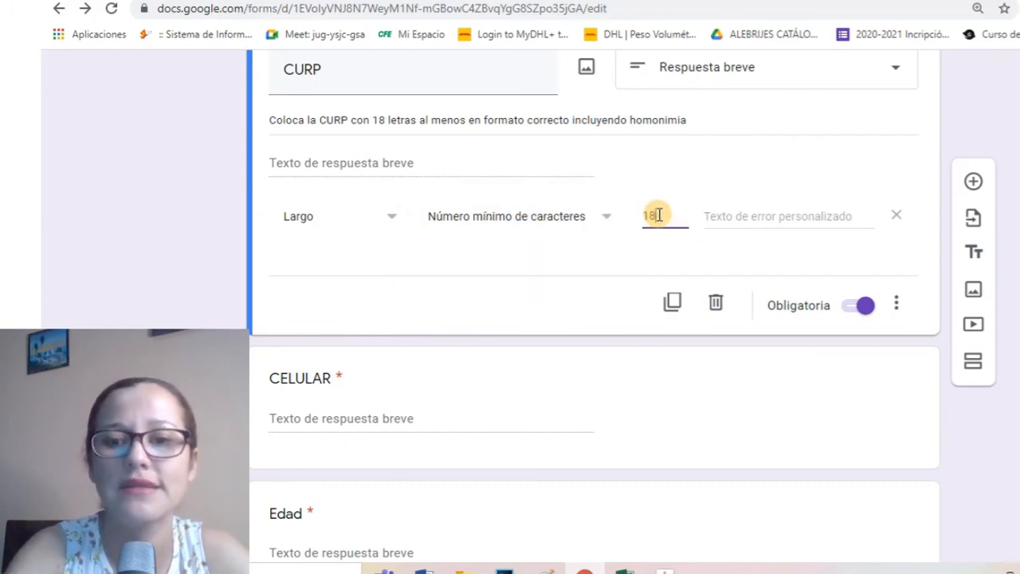
{"action": "type", "text": "8"}
{"action": "left_click", "coordinate": [744, 216]}
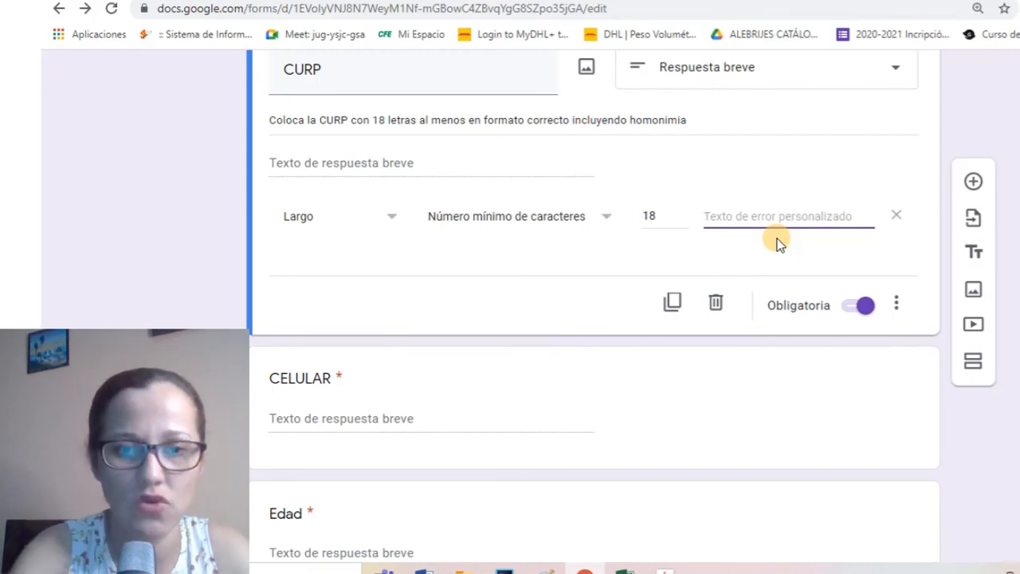
{"action": "scroll", "coordinate": [550, 287], "scroll_direction": "down", "scroll_amount": 4}
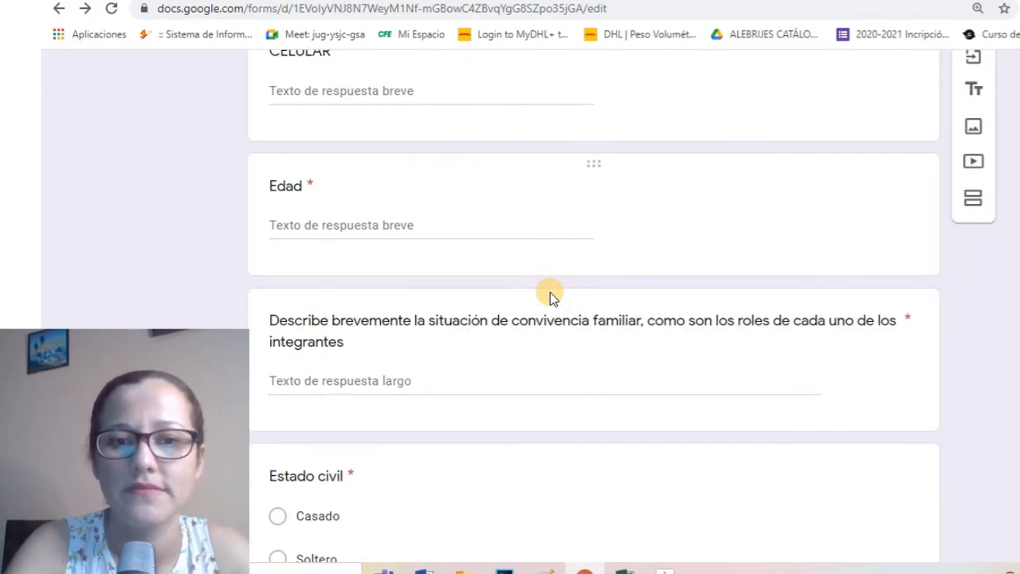
Add Largo validation to CELULAR requiring a minimum of 10 characters
{"action": "left_click", "coordinate": [417, 93]}
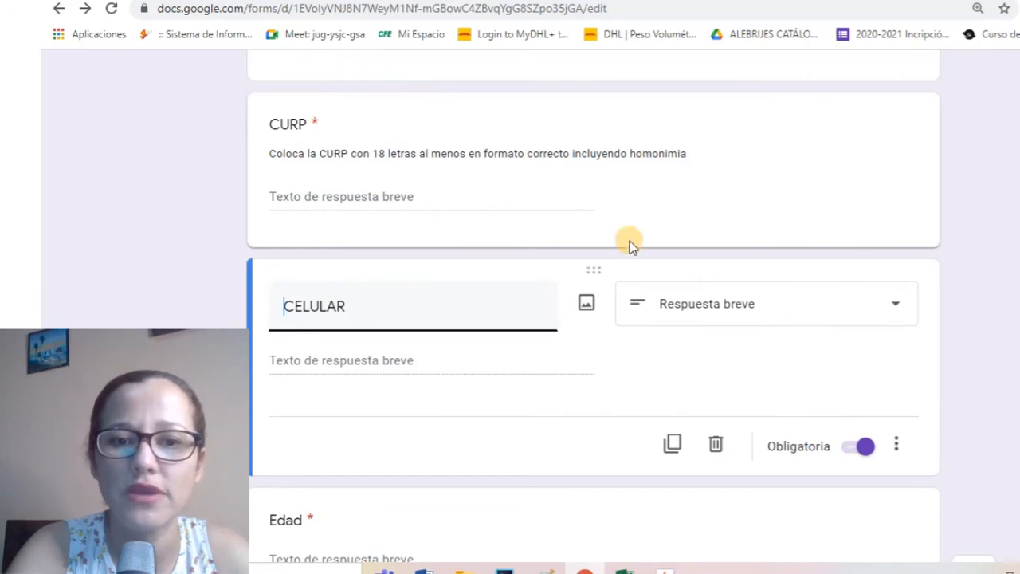
{"action": "scroll", "coordinate": [844, 402], "scroll_direction": "down", "scroll_amount": 1}
{"action": "left_click", "coordinate": [896, 367]}
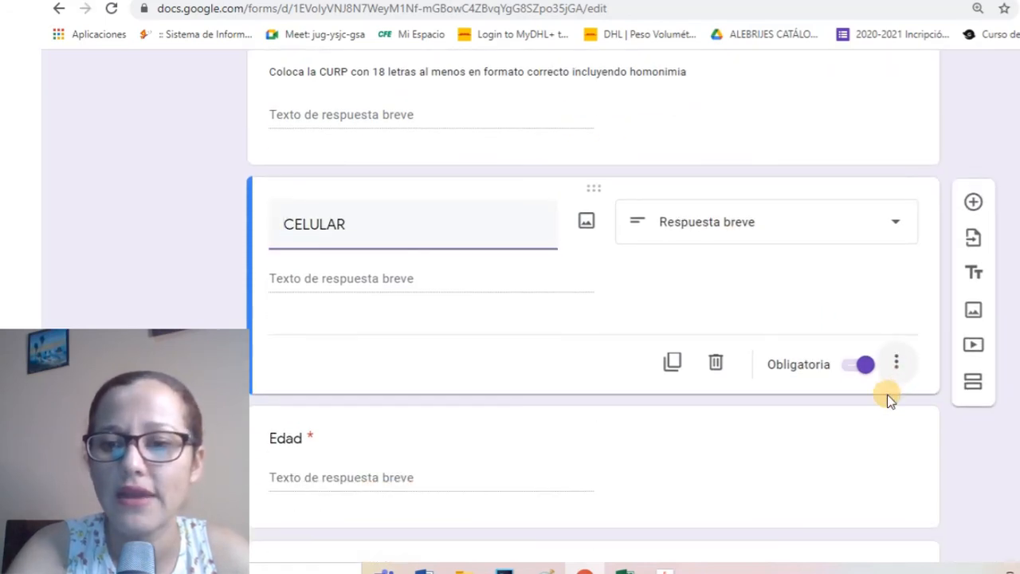
{"action": "left_click", "coordinate": [912, 476]}
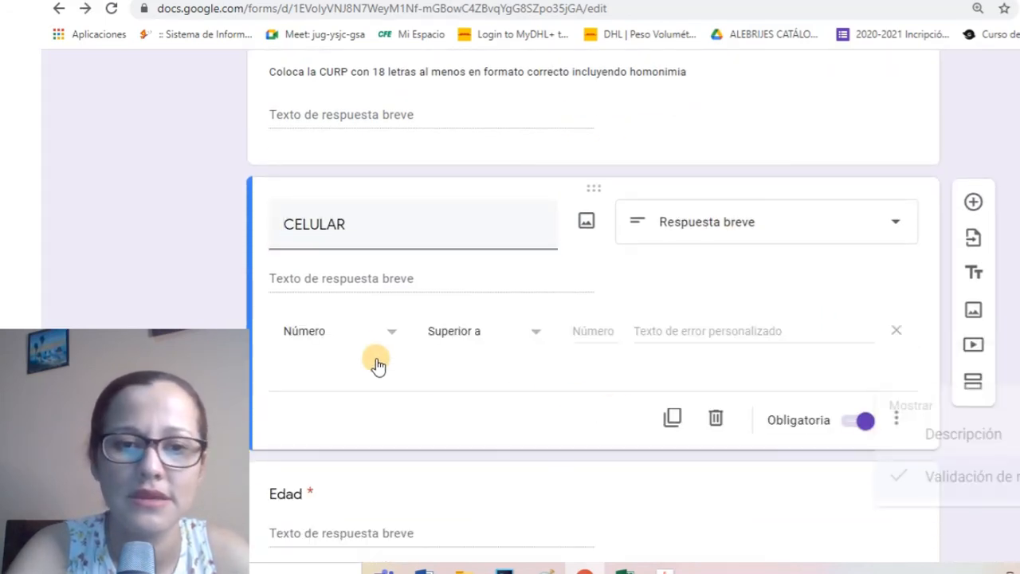
{"action": "left_click", "coordinate": [364, 333]}
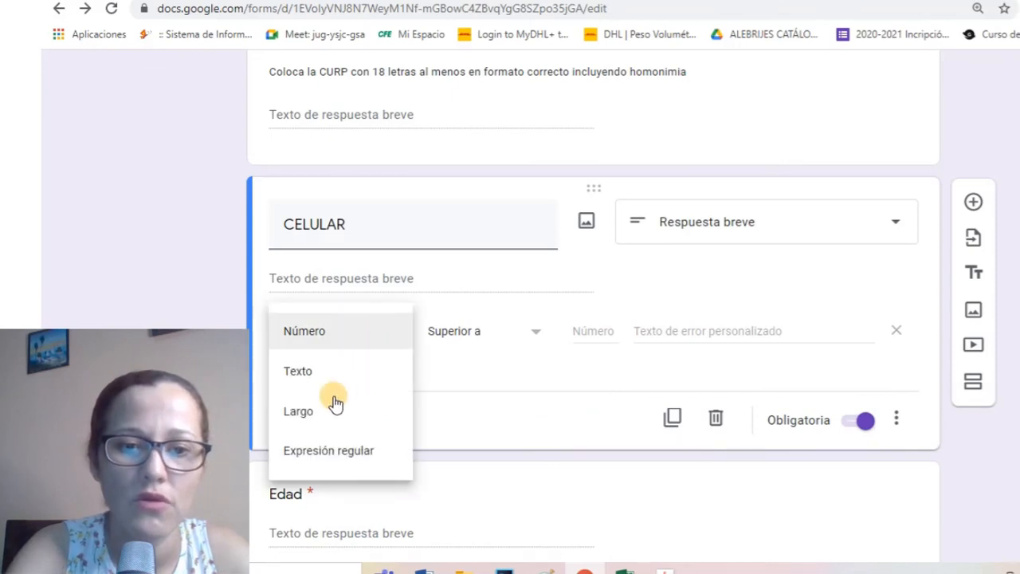
{"action": "left_click", "coordinate": [318, 411]}
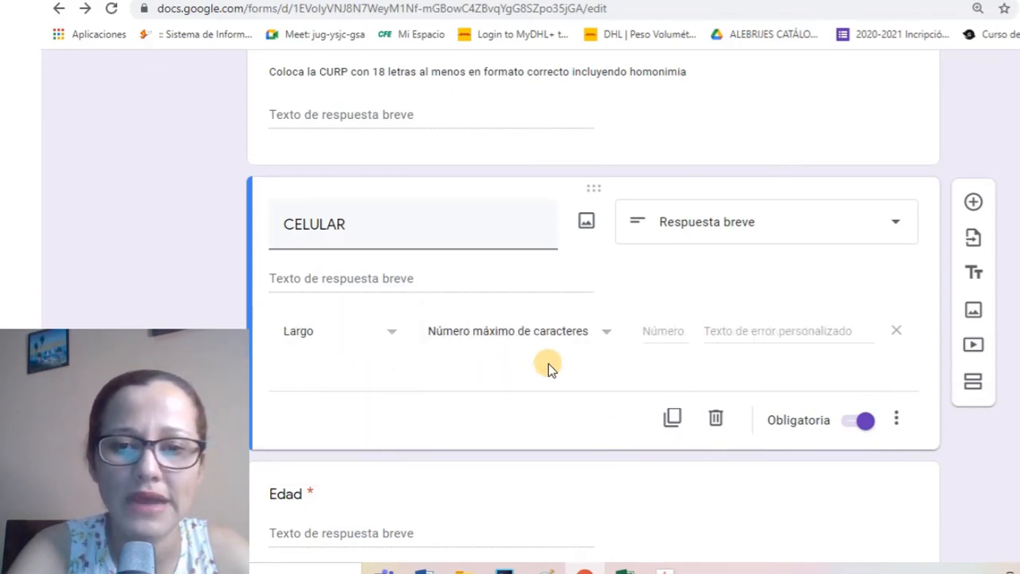
{"action": "left_click", "coordinate": [582, 332]}
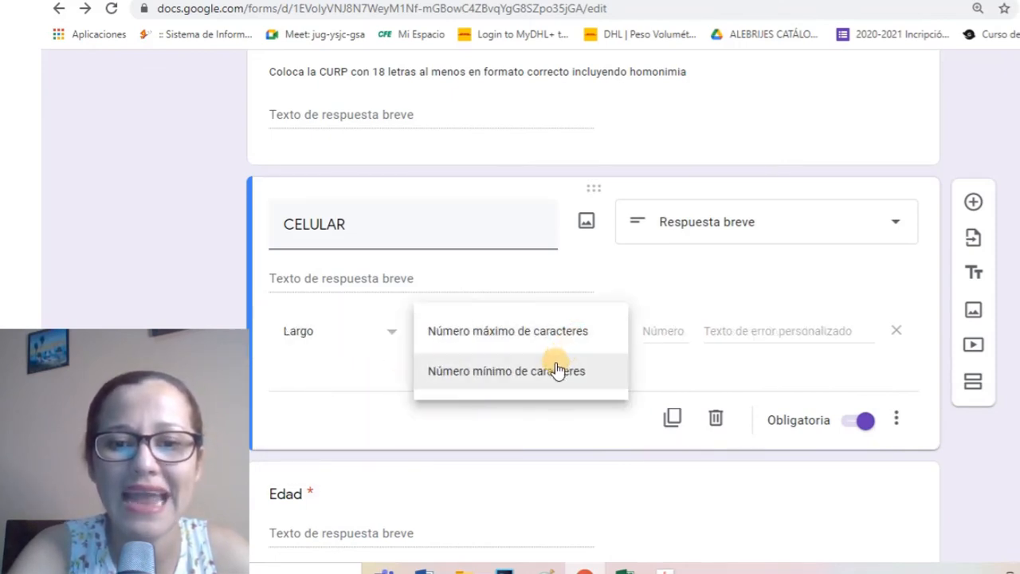
{"action": "left_click", "coordinate": [576, 373]}
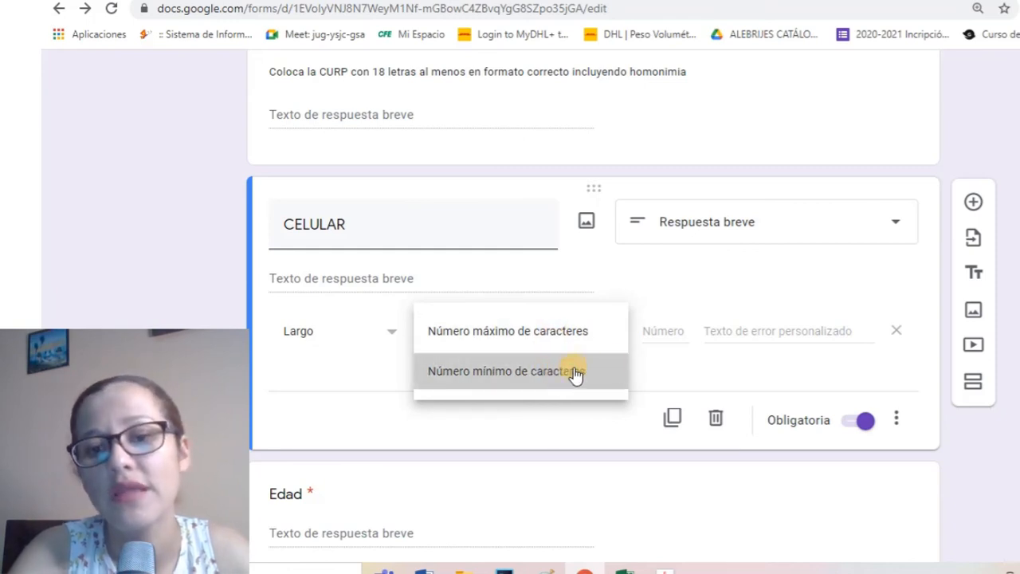
{"action": "left_click", "coordinate": [681, 334]}
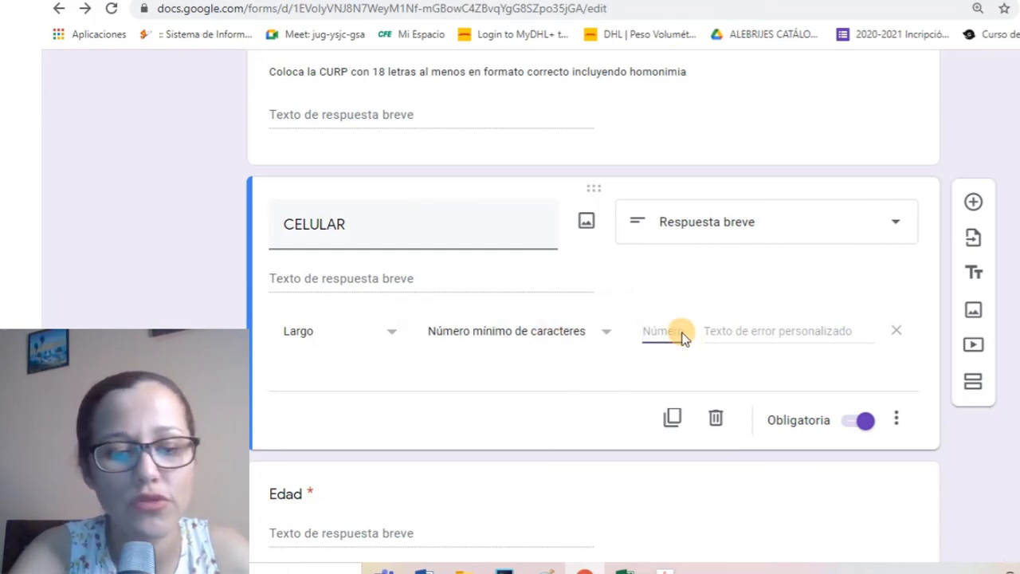
{"action": "type", "text": "10"}
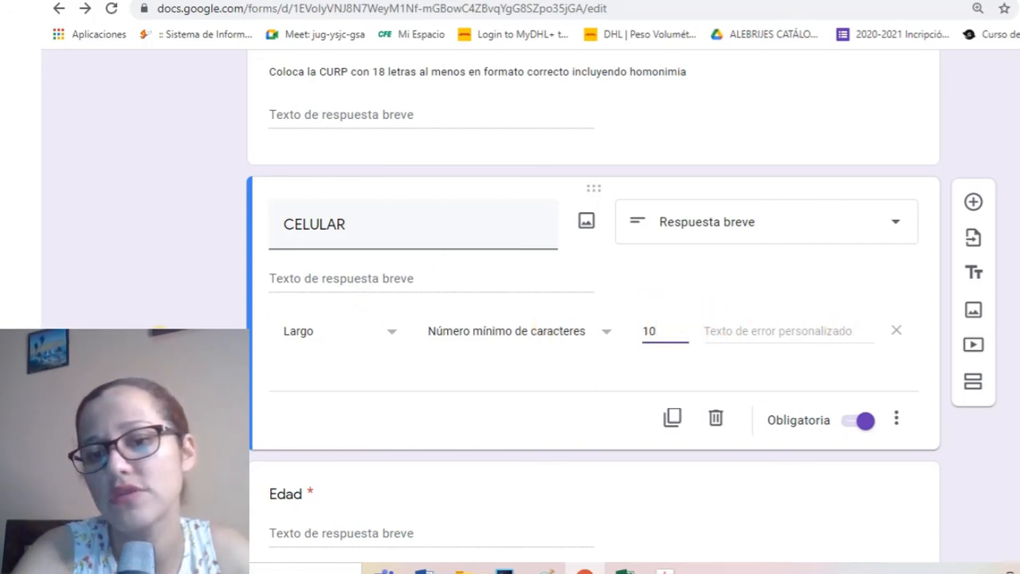
{"action": "scroll", "coordinate": [149, 321], "scroll_direction": "down", "scroll_amount": 2}
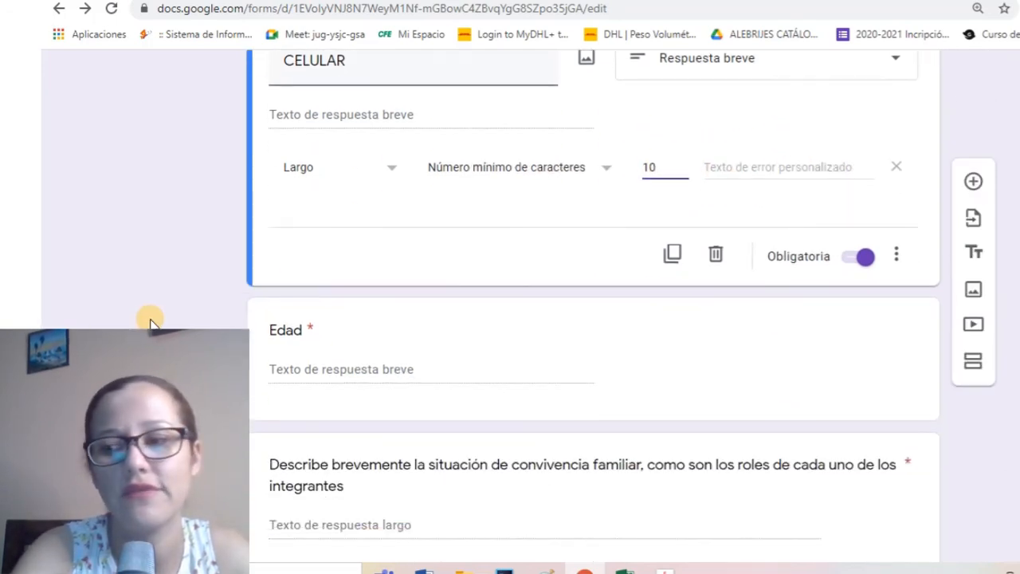
{"action": "scroll", "coordinate": [513, 259], "scroll_direction": "up", "scroll_amount": 4}
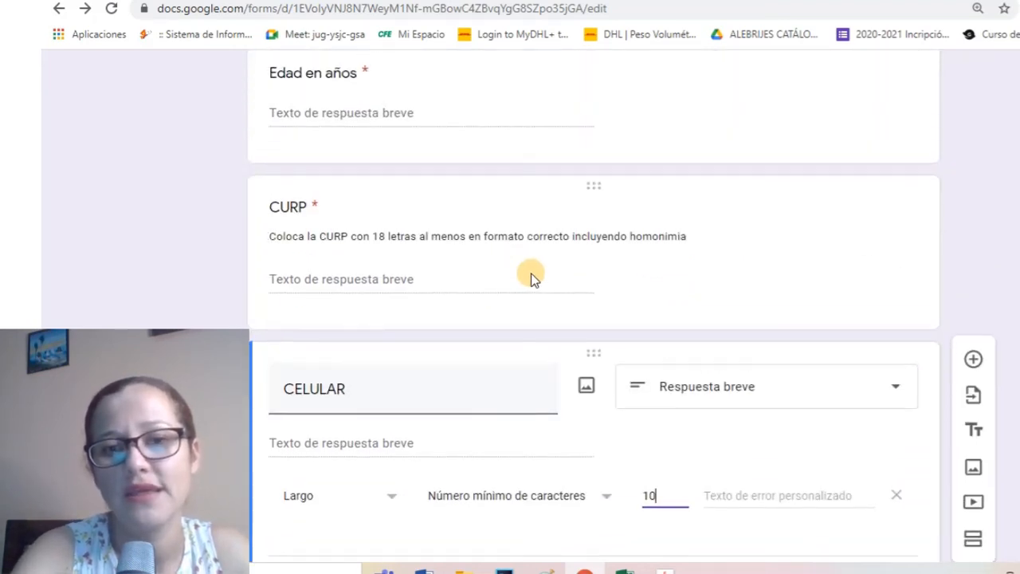
{"action": "scroll", "coordinate": [532, 277], "scroll_direction": "up", "scroll_amount": 5}
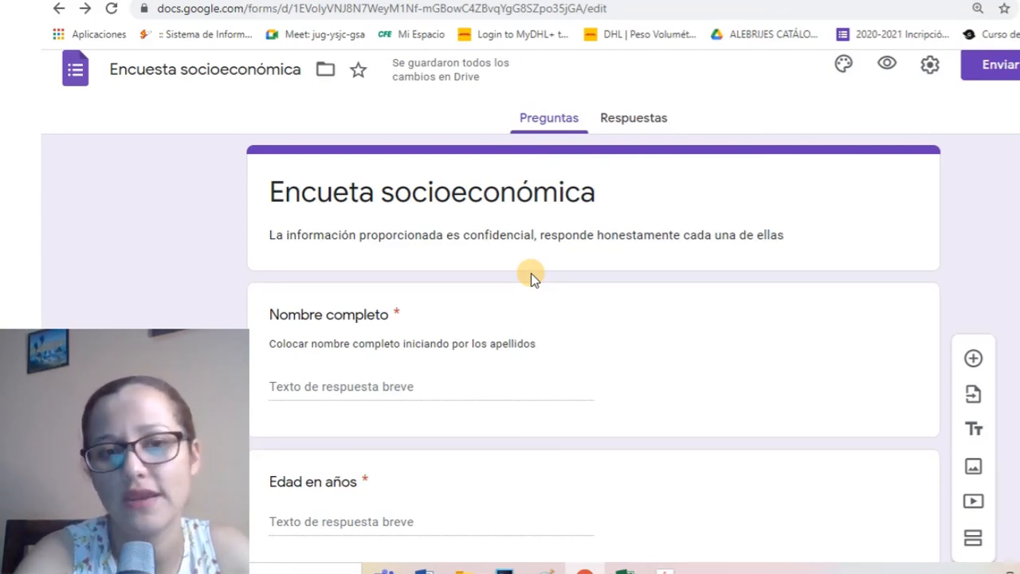
{"action": "scroll", "coordinate": [532, 278], "scroll_direction": "down", "scroll_amount": 1}
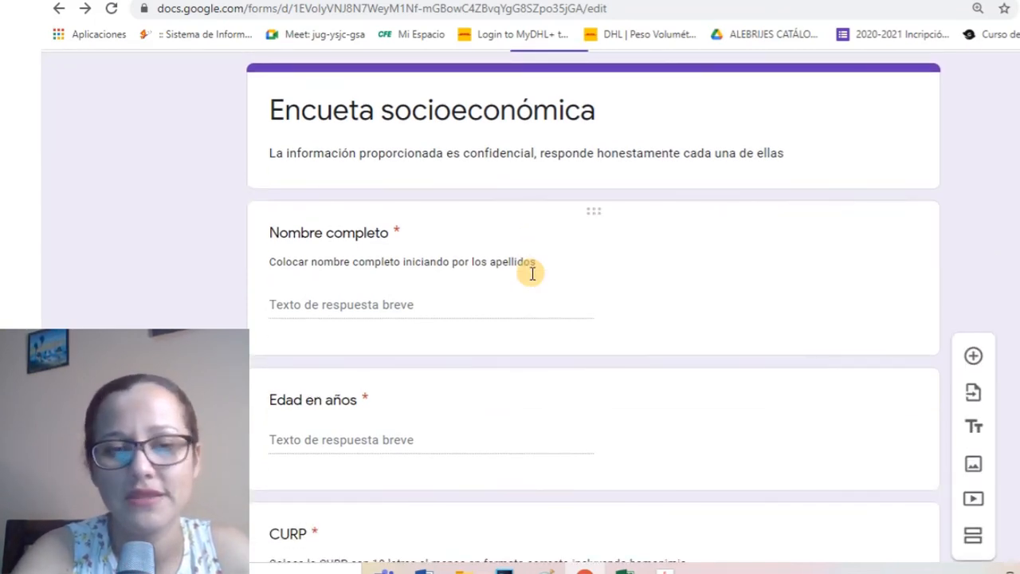